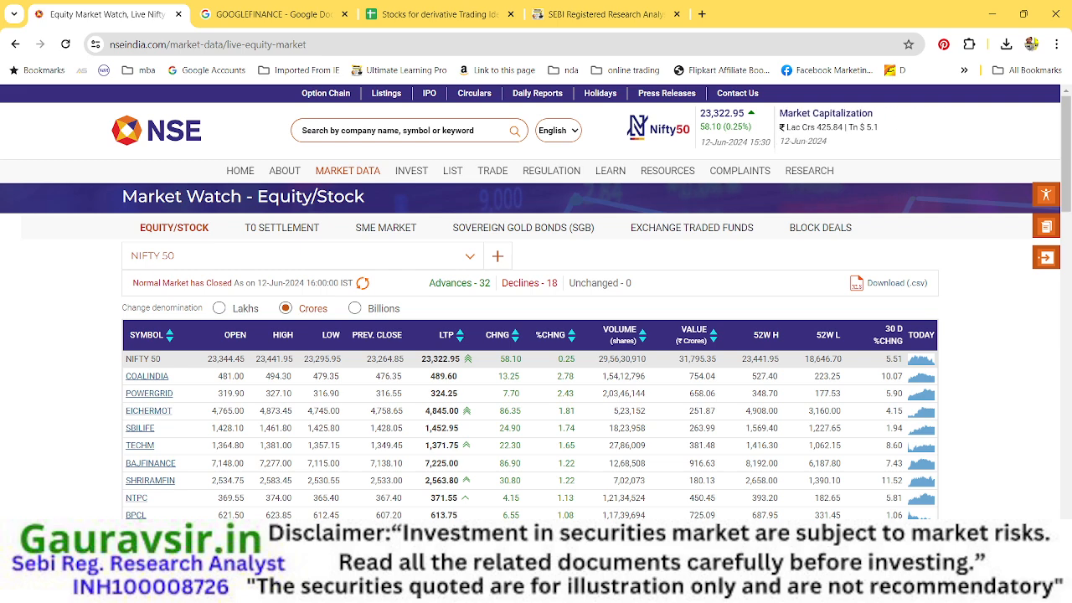
Step: Switch to the Excel workbook MW-SECURITIES-IN-F&O-13-Jun-2024 and copy the whole SYMBOL column A
mouse_move(737, 589)
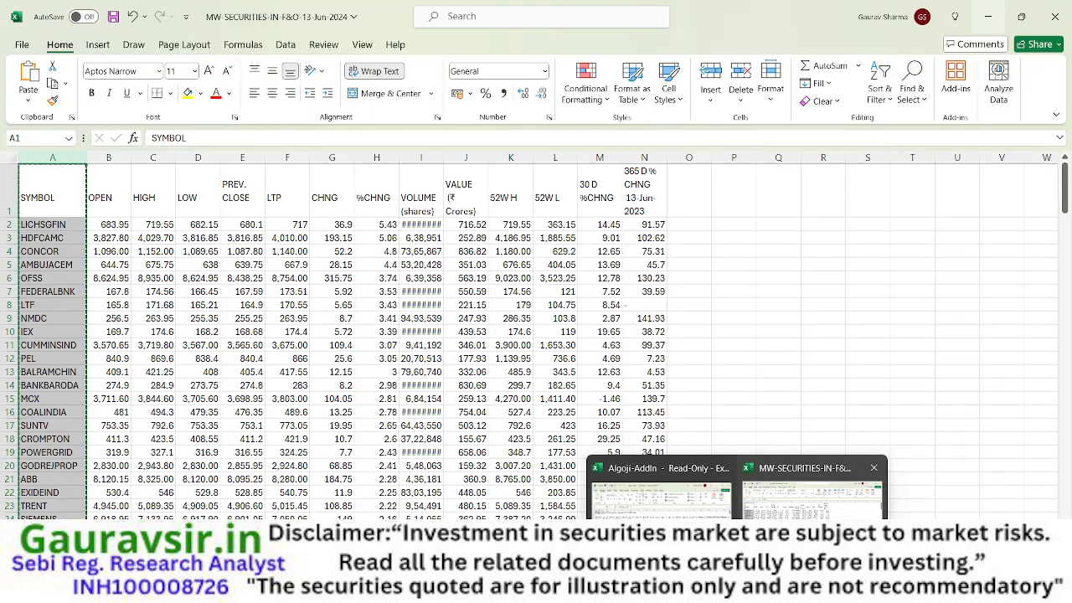
left_click(812, 496)
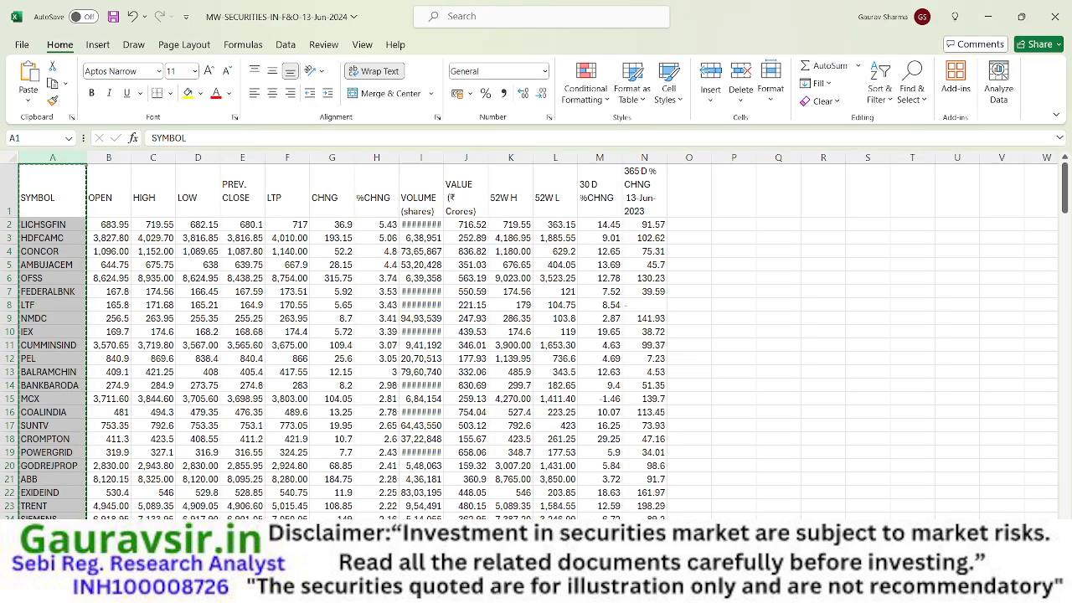
left_click(783, 384)
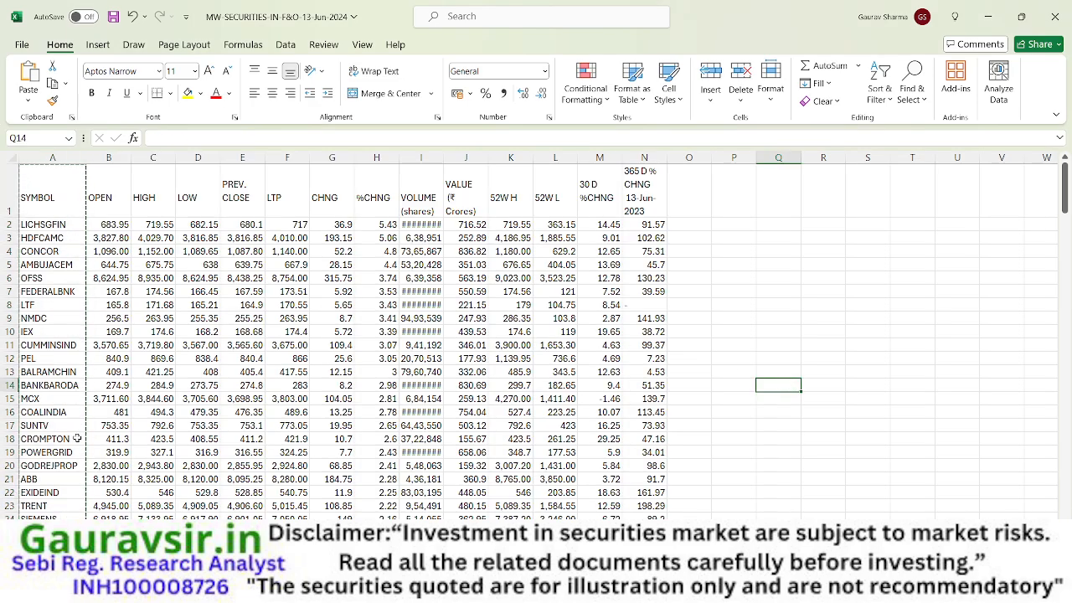
left_click(60, 157)
left_click(60, 157)
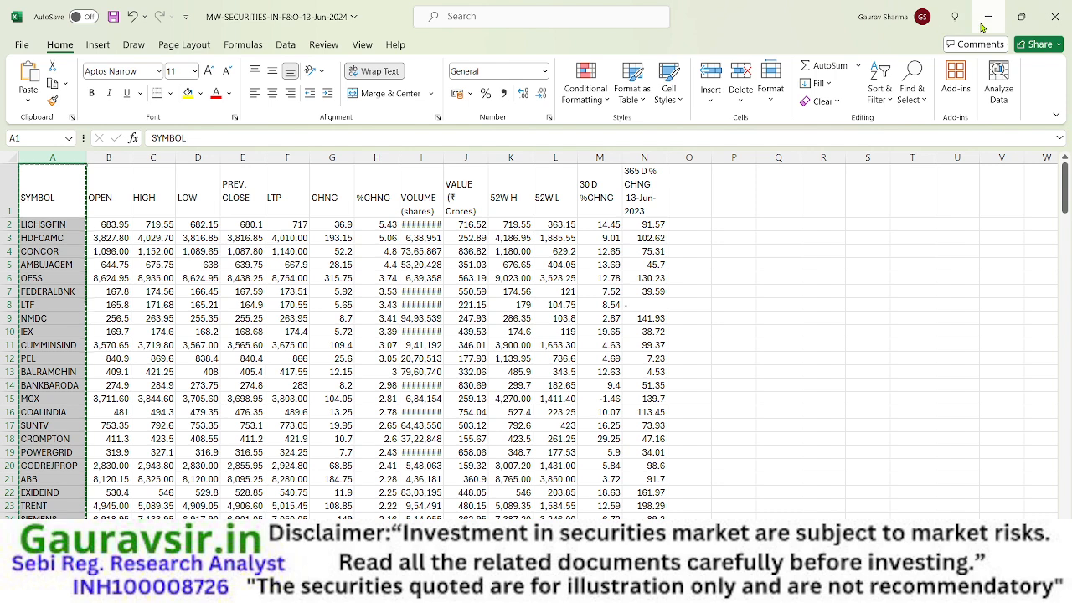
Step: Switch to the Google Sheets file "Stocks for derivative Trading Ideas" and paste the copied symbols as values only, starting at A1
left_click(986, 18)
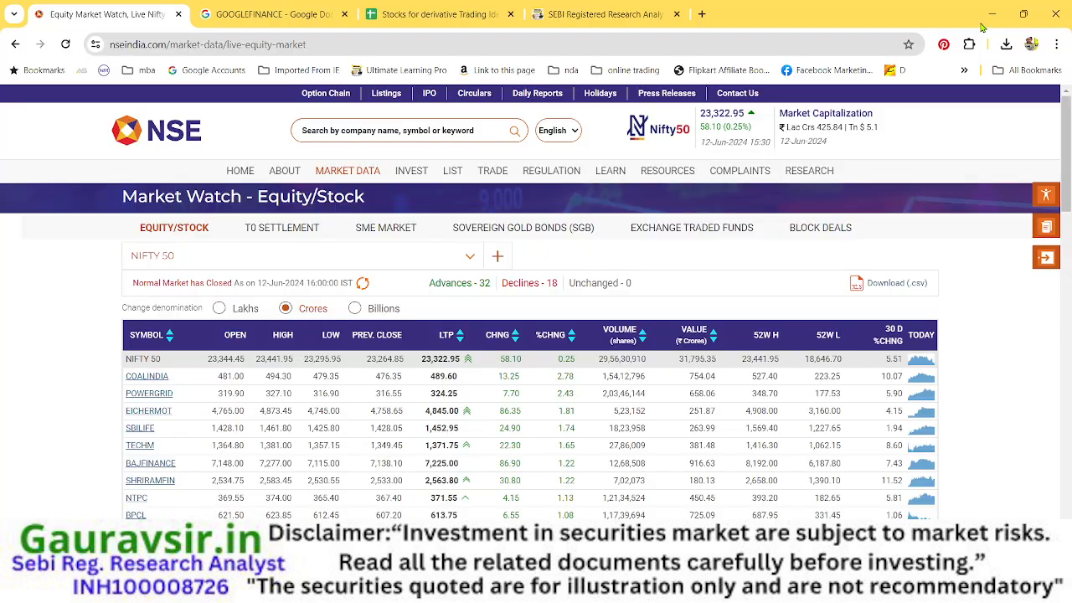
left_click(448, 19)
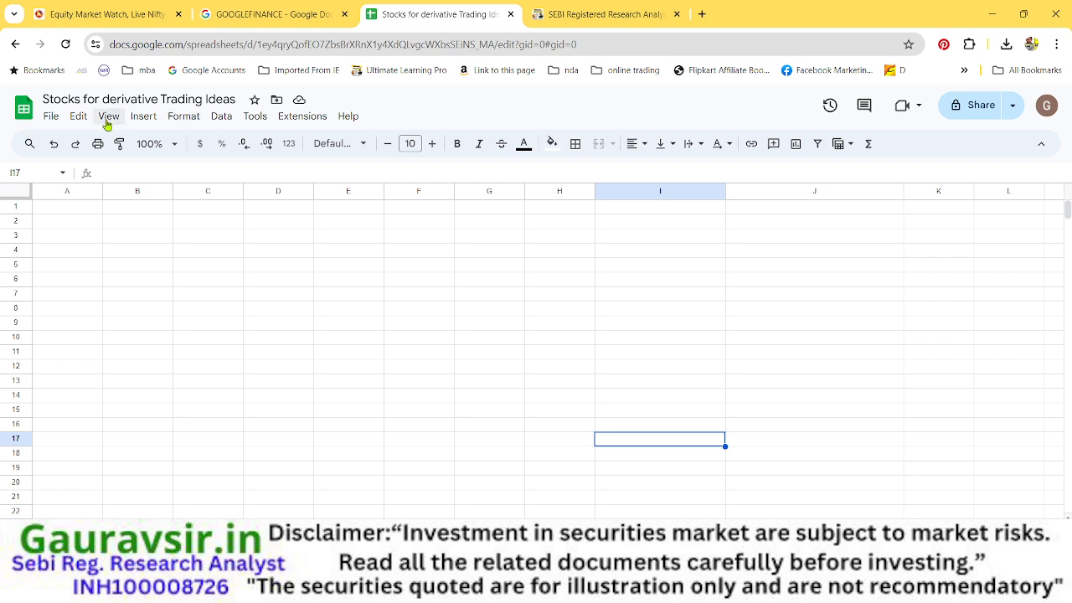
left_click(74, 212)
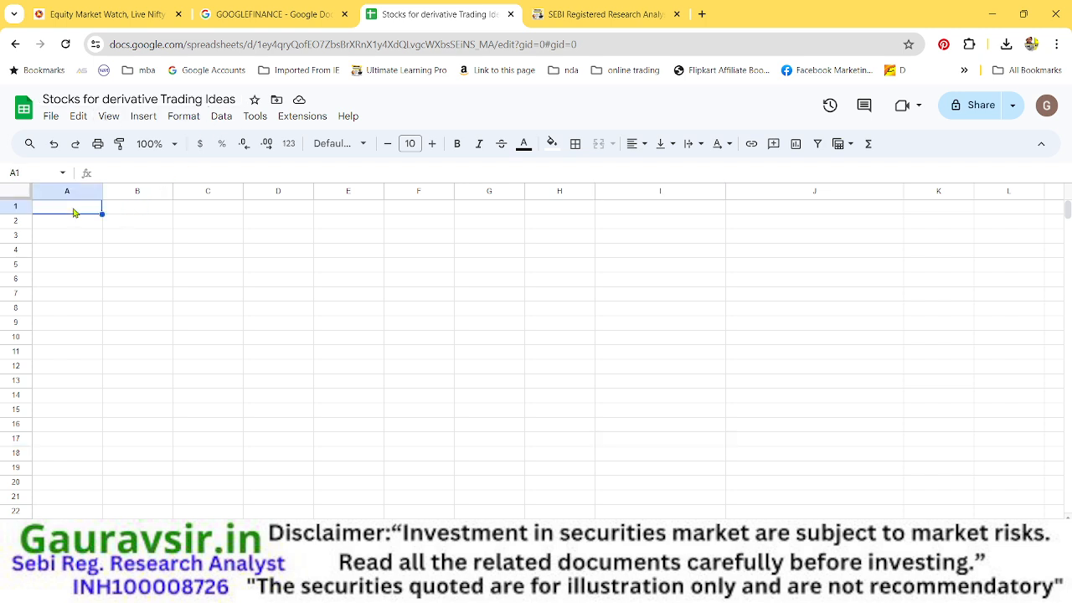
right_click(73, 213)
mouse_move(115, 225)
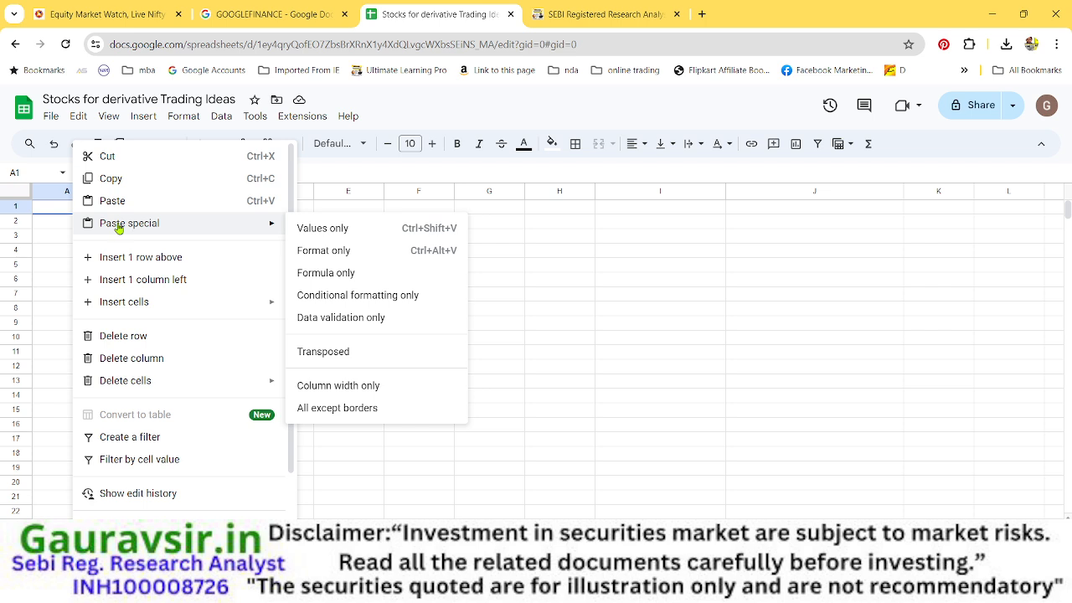
left_click(319, 227)
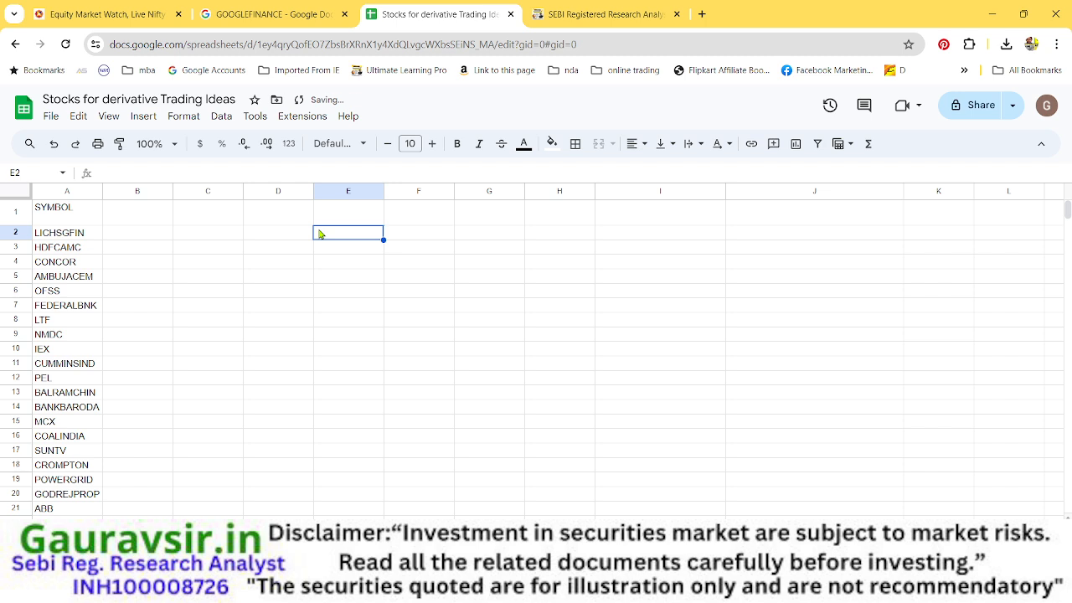
left_click(194, 331)
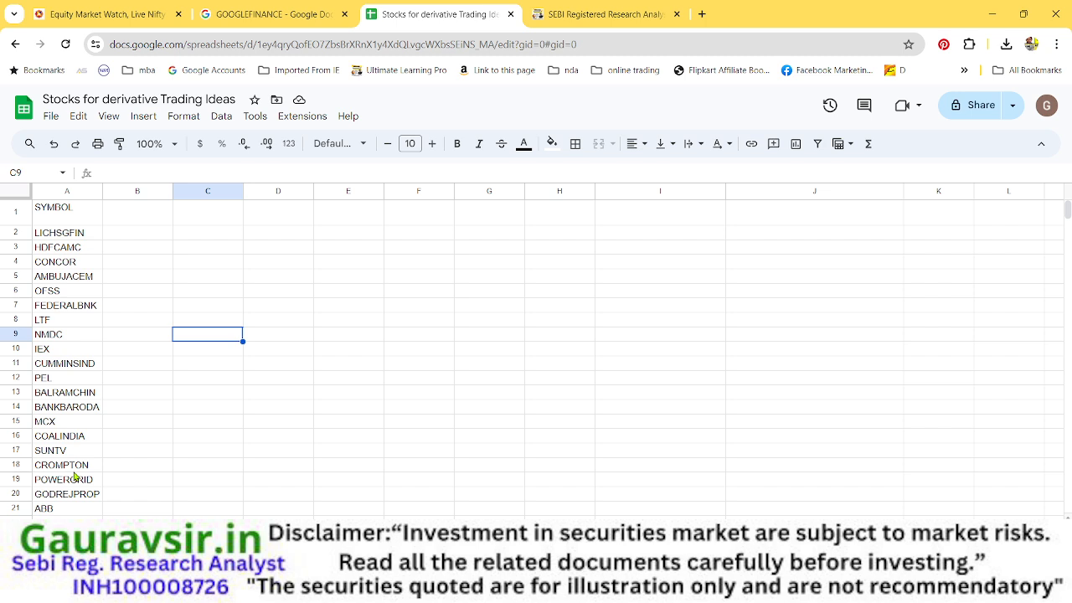
Step: Review the real-time data attributes in the GOOGLEFINANCE help article
left_click(264, 24)
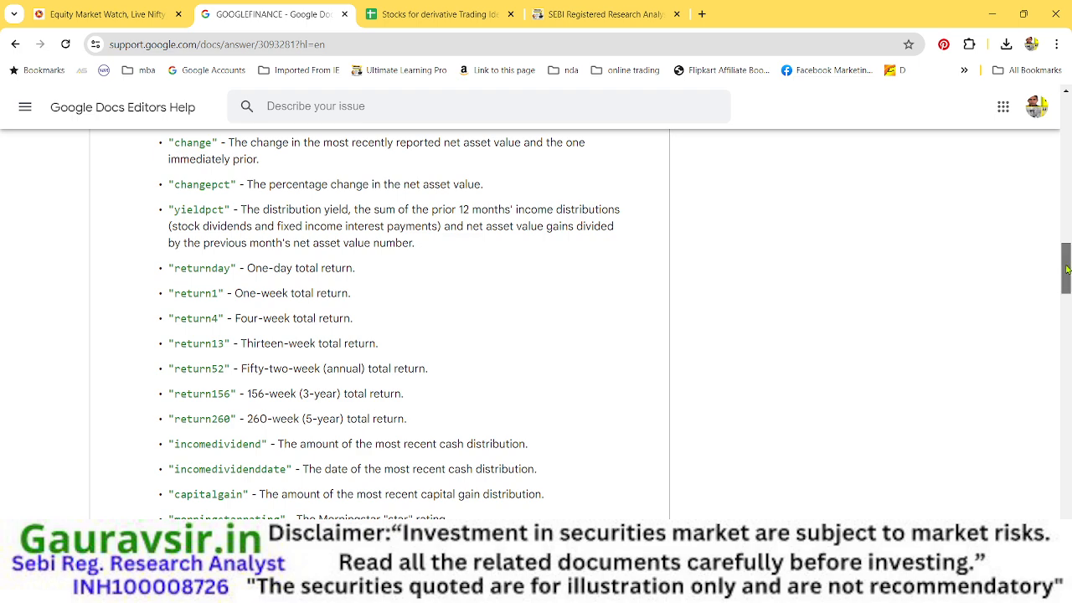
left_click_drag(1066, 268, 1064, 190)
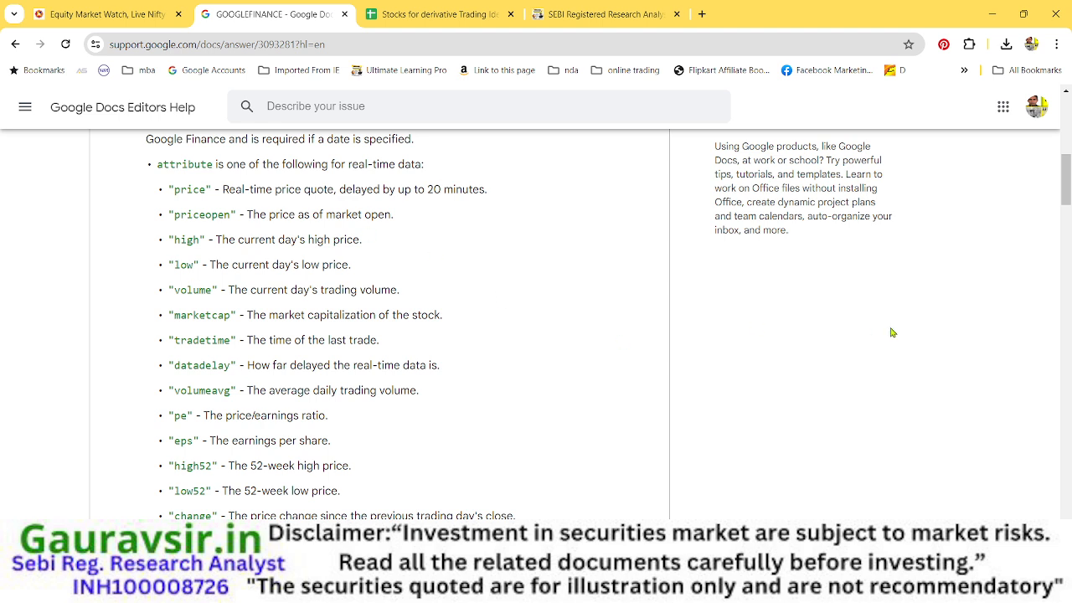
left_click_drag(1063, 191, 1063, 200)
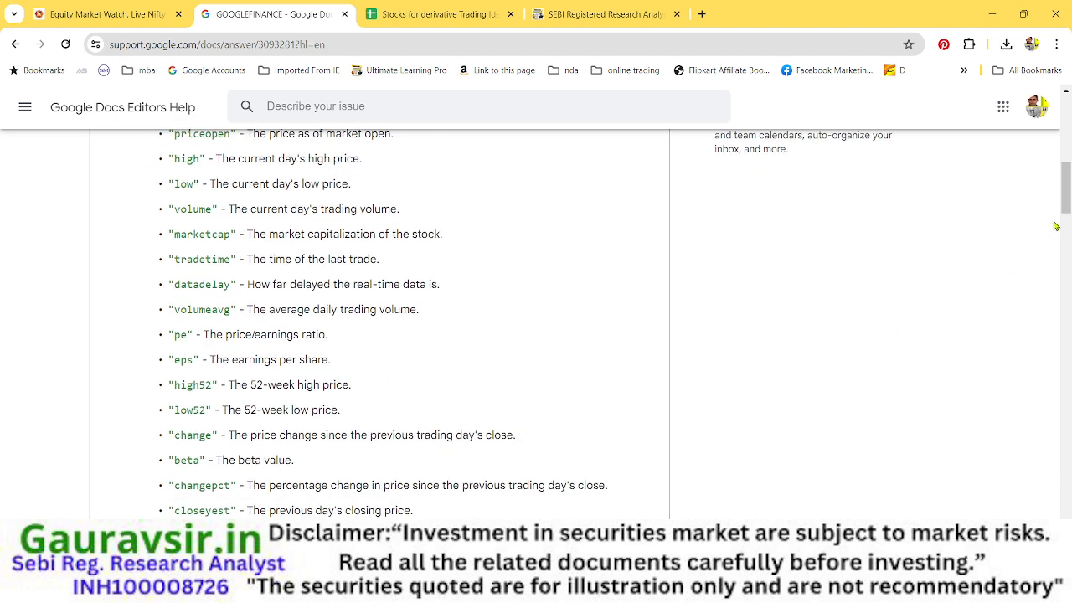
mouse_move(1067, 212)
left_mouse_down()
mouse_move(1067, 313)
mouse_move(1067, 221)
left_mouse_up()
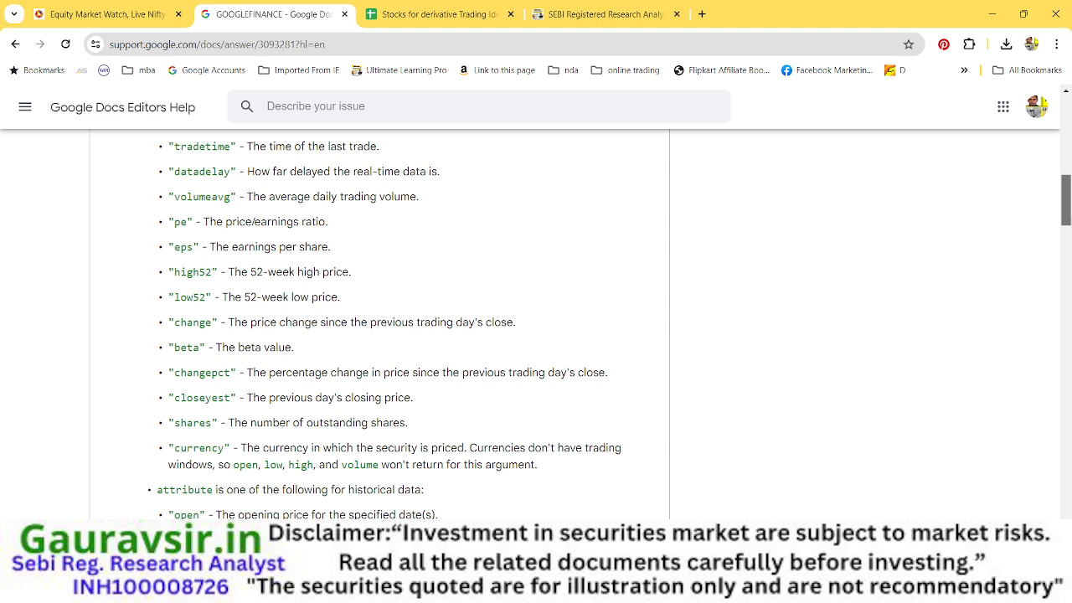
Step: Return to the stocks spreadsheet and enter the header CMP in B1
left_click(453, 20)
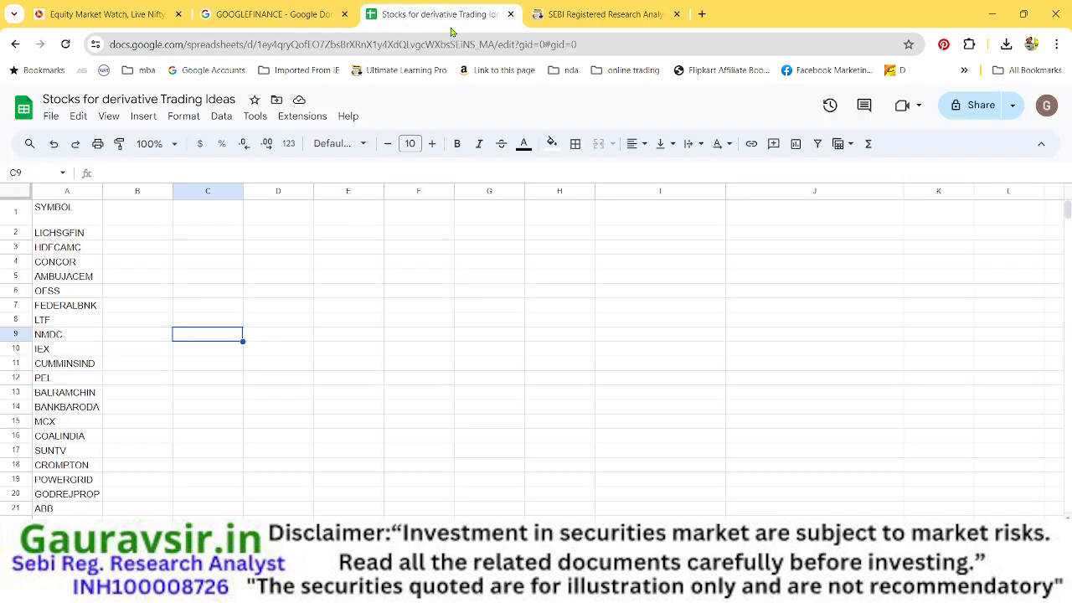
left_click(141, 218)
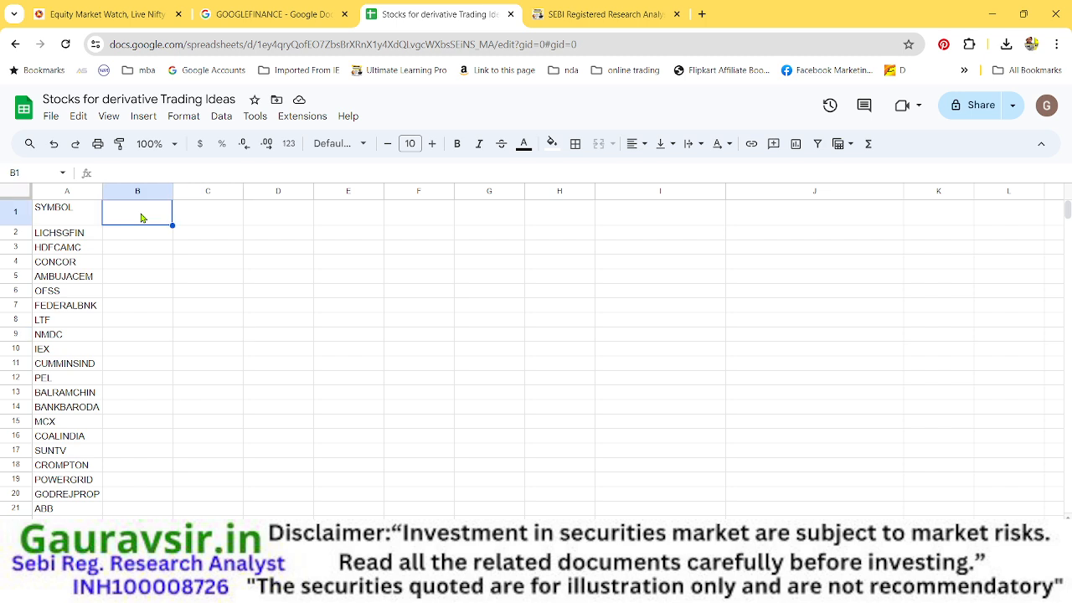
type("CMP")
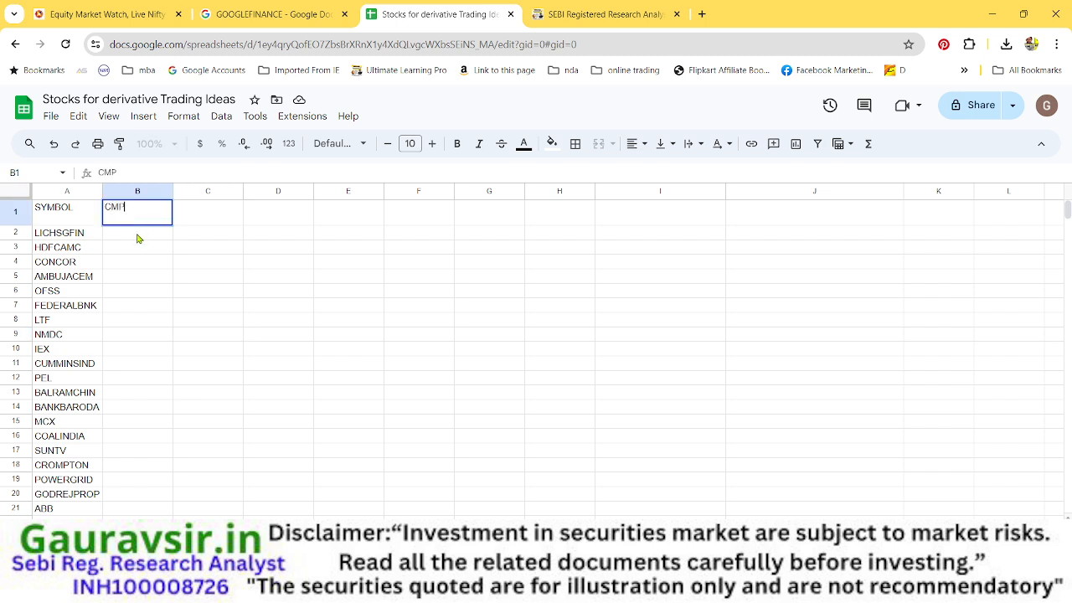
key("Return")
Step: Enter =GOOGLEFINANCE(A2,"Price") in B2 and accept the suggested autofill for the rest of the CMP column
type("=")
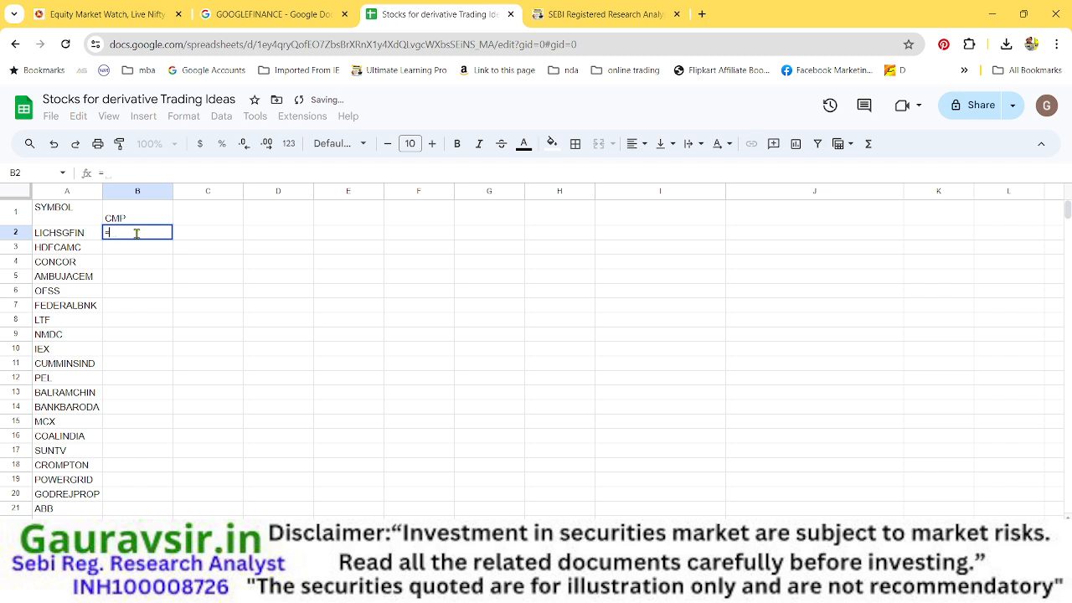
type("Goo")
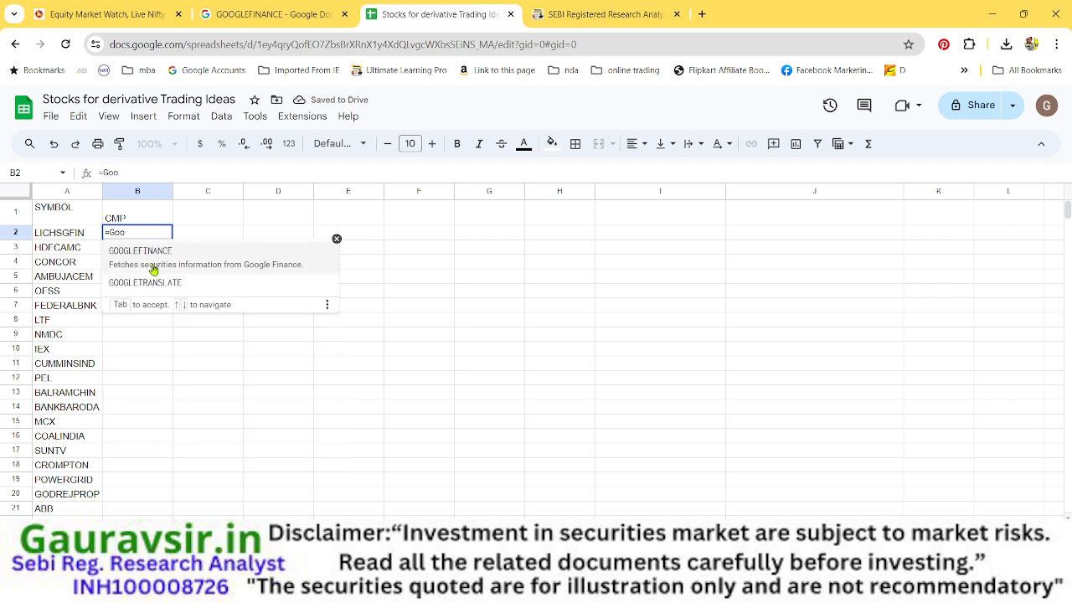
left_click(154, 266)
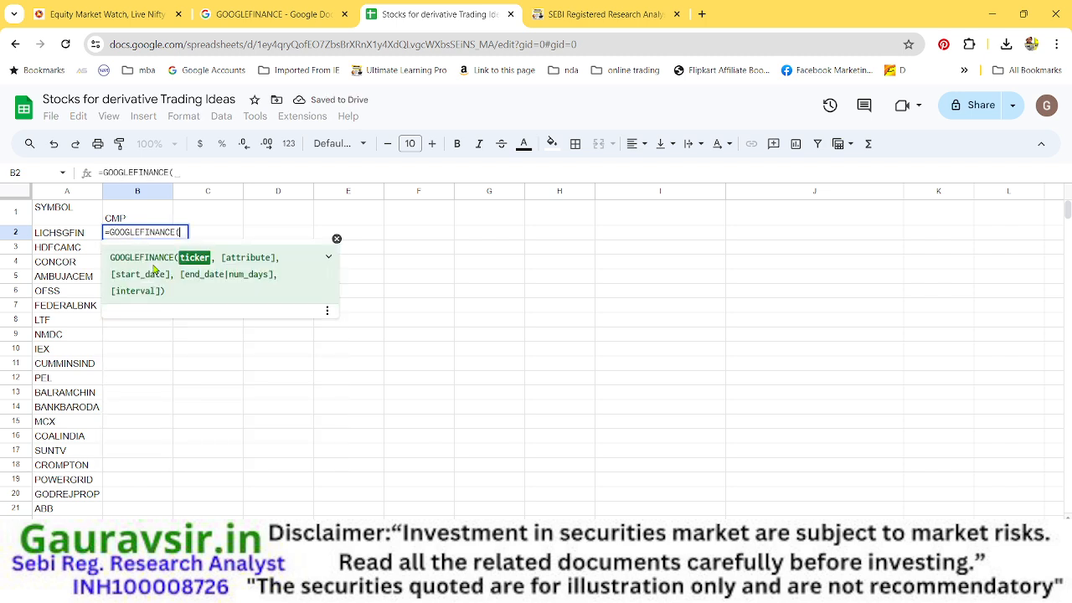
left_click(75, 238)
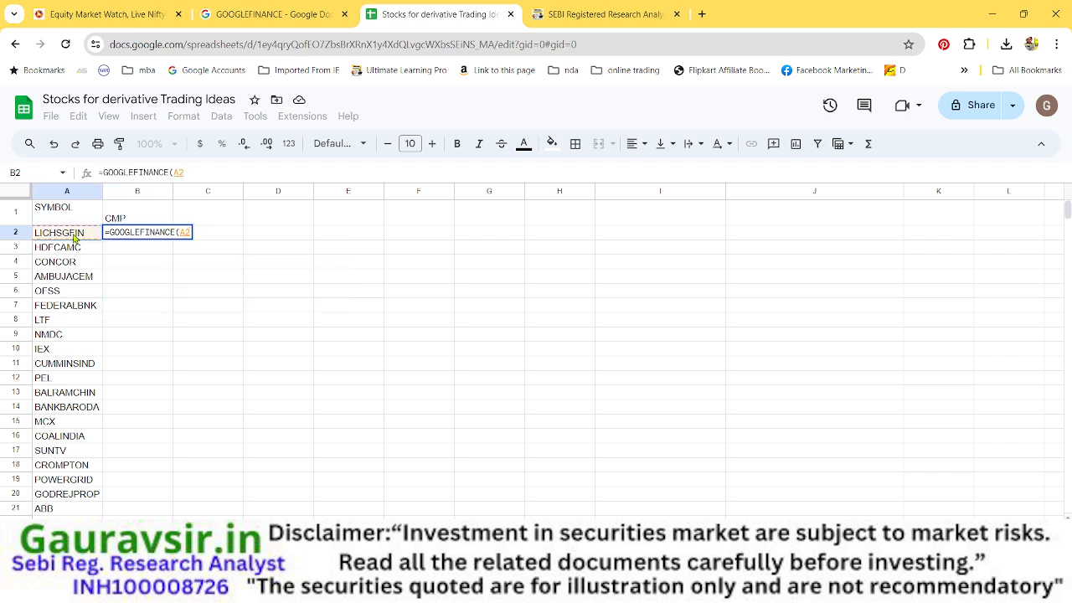
type(",\"")
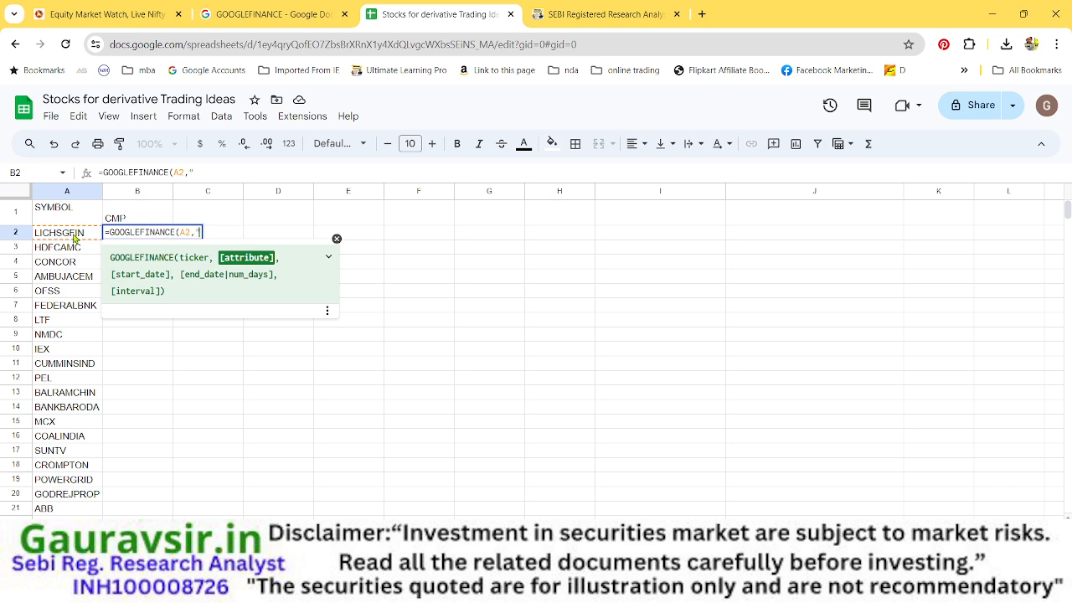
type("Price\")")
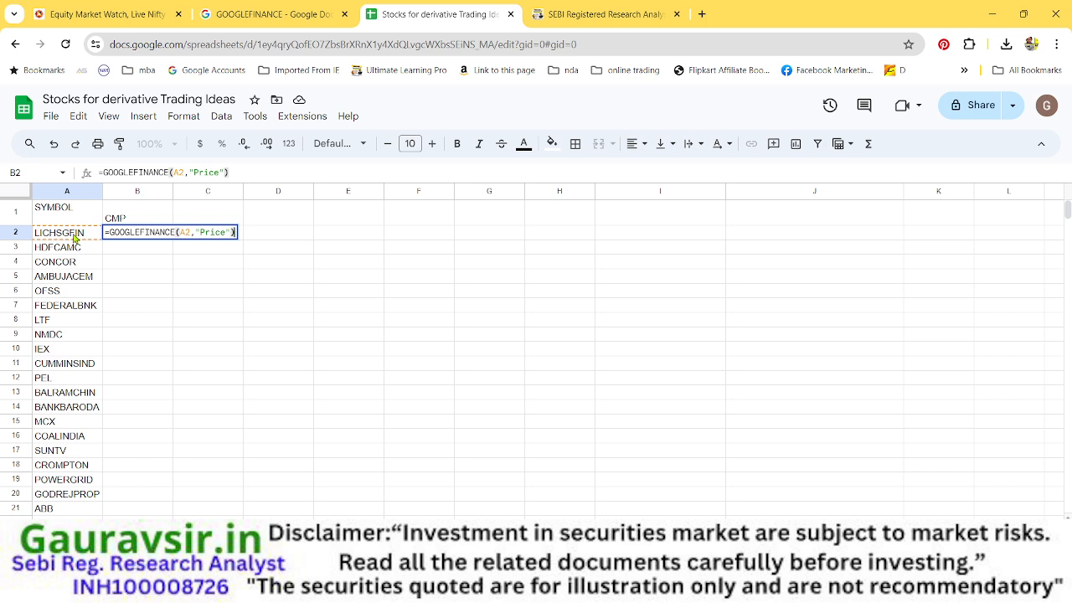
key("Return")
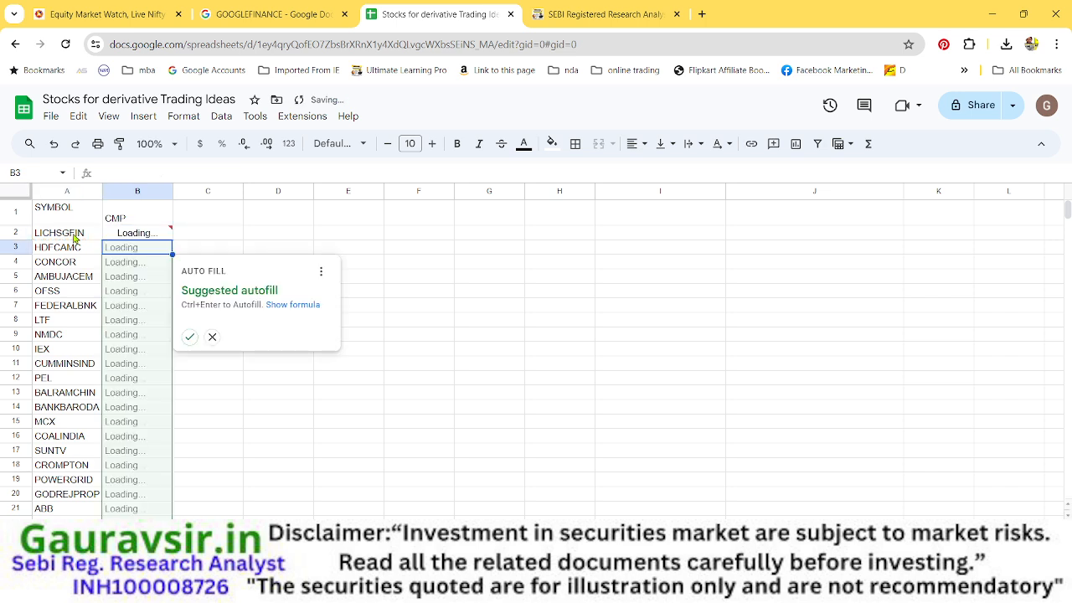
left_click(187, 337)
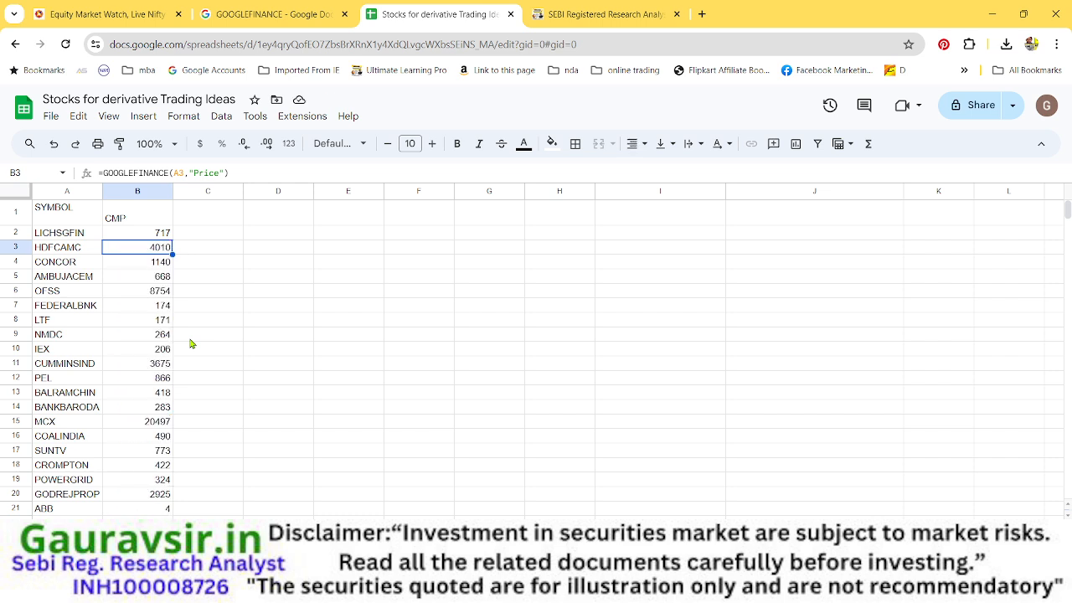
Step: Enter the column header Open in C1
left_click(207, 222)
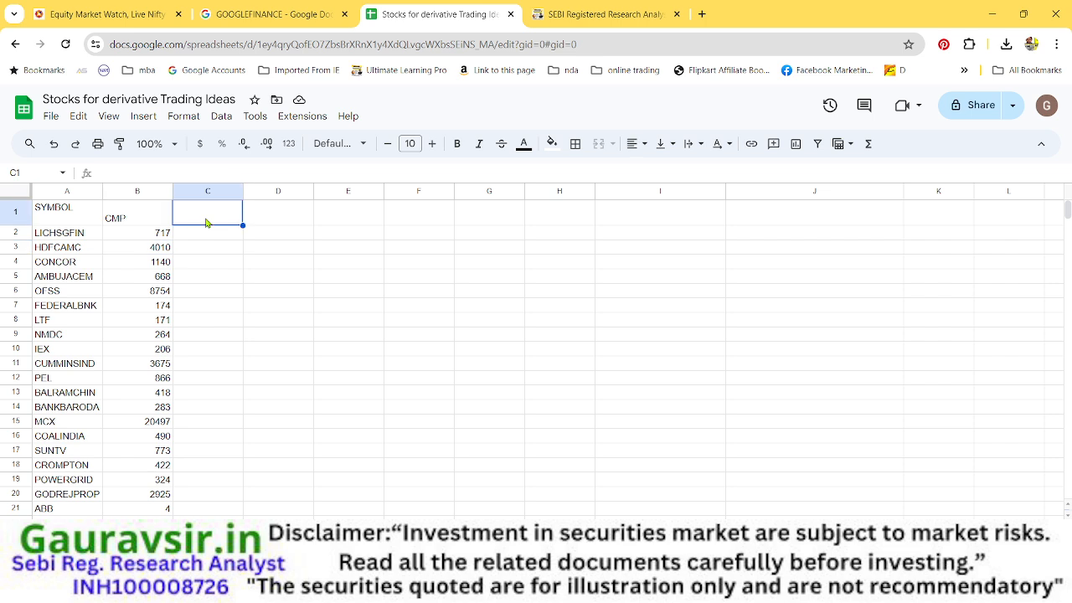
type("Open")
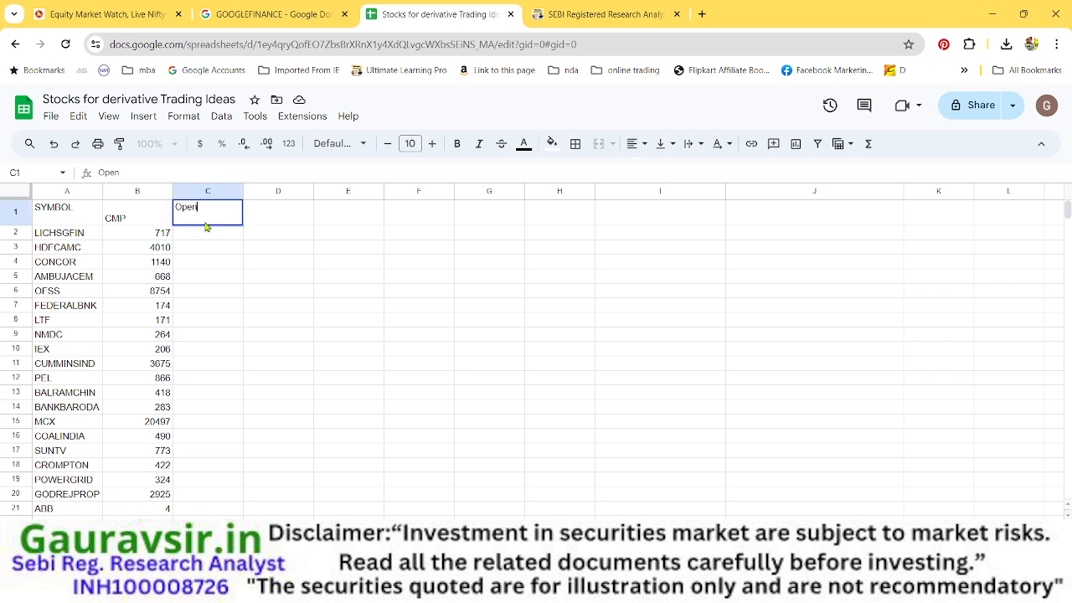
left_click(202, 235)
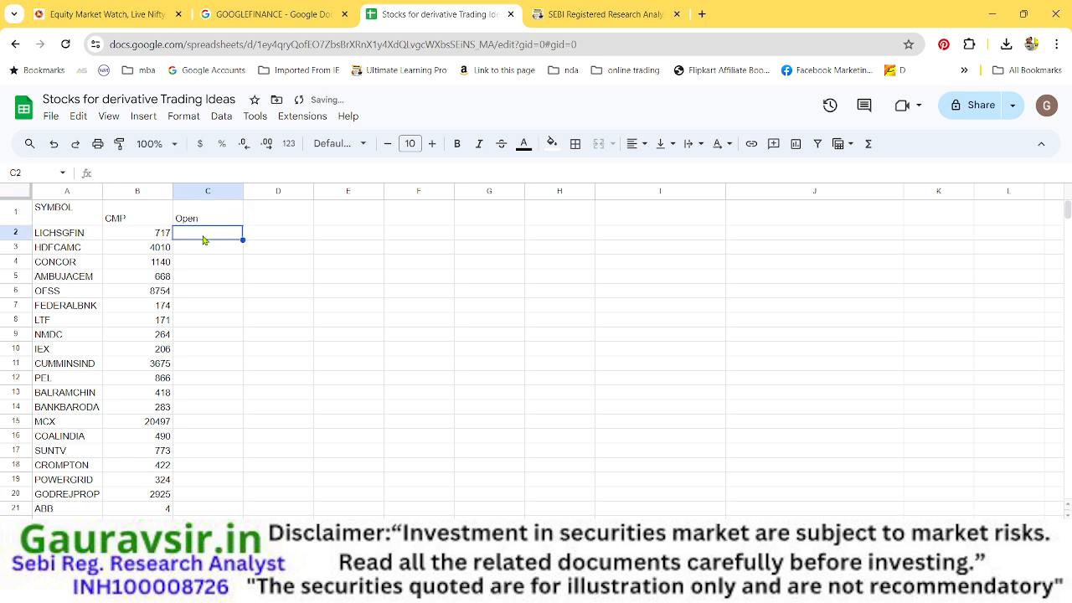
Step: Enter =GOOGLEFINANCE(A2,"Priceopen") in C2 and accept the suggested autofill for the rest of the Open column
type("=")
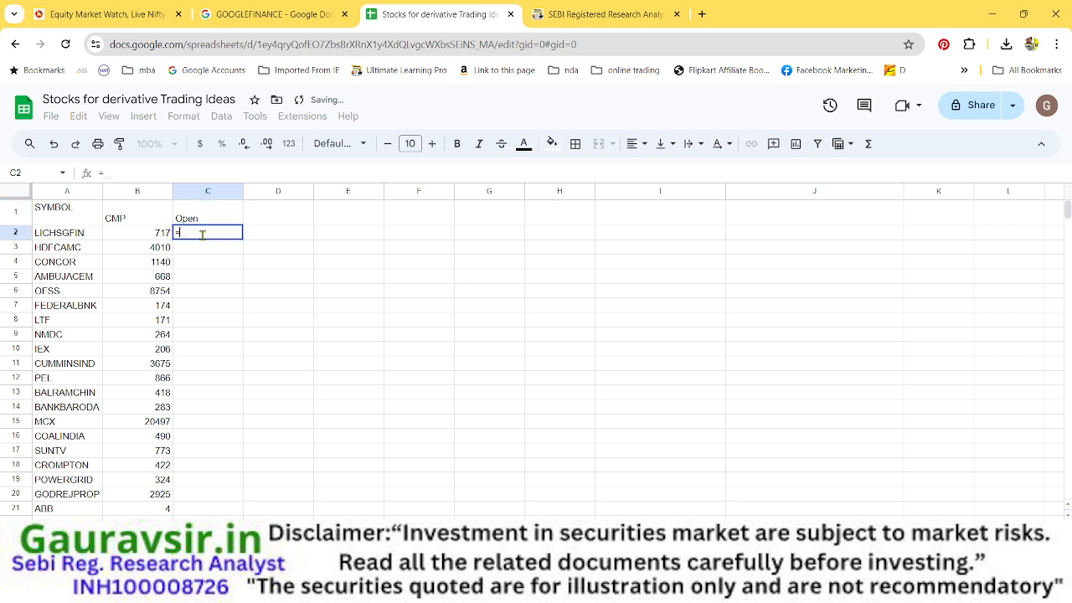
type("Goo")
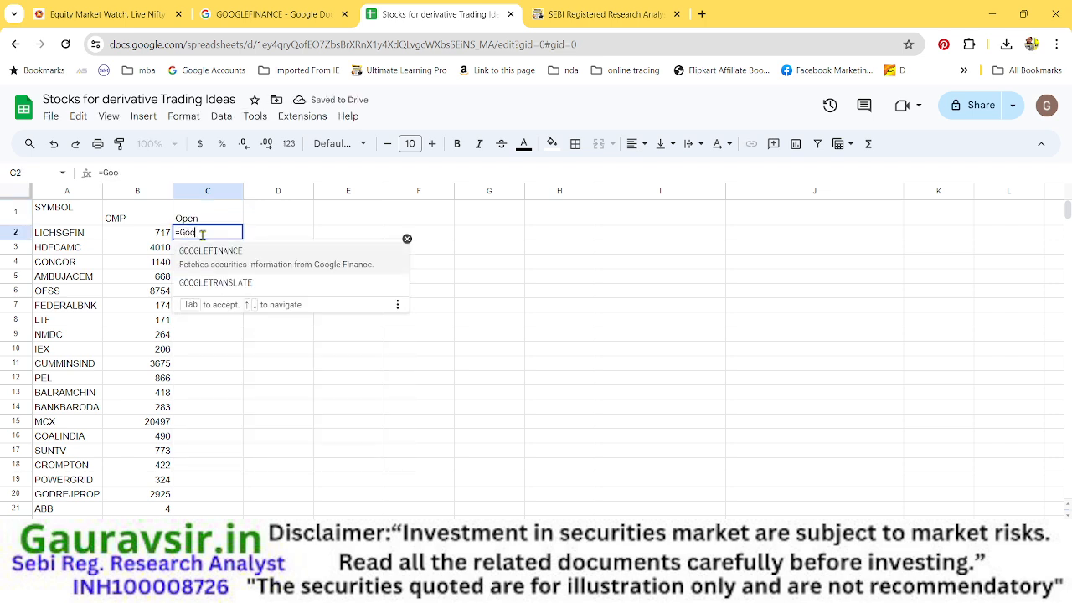
left_click(215, 255)
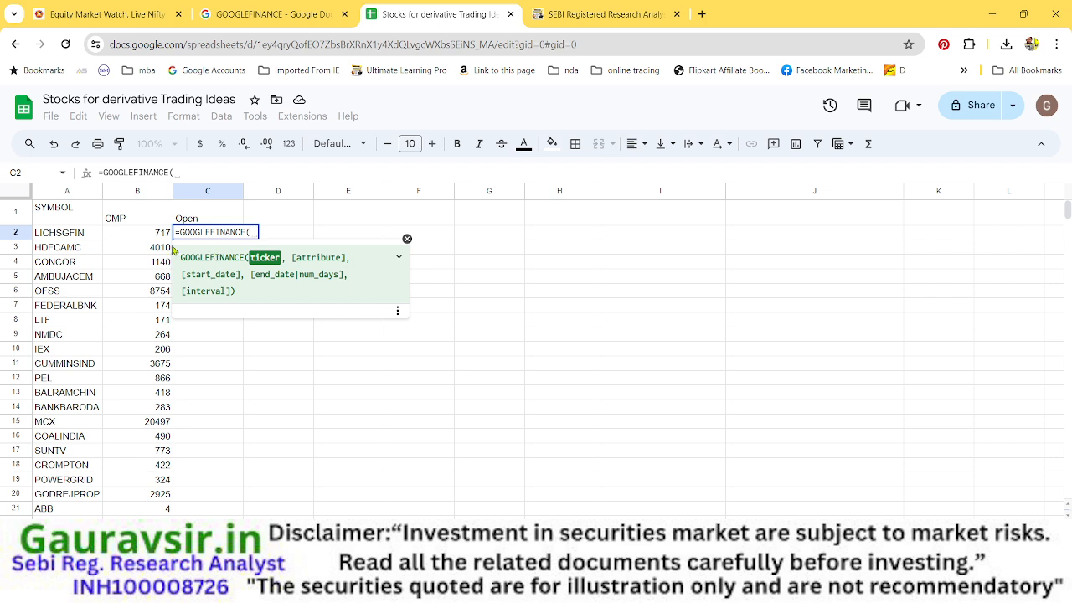
left_click(85, 238)
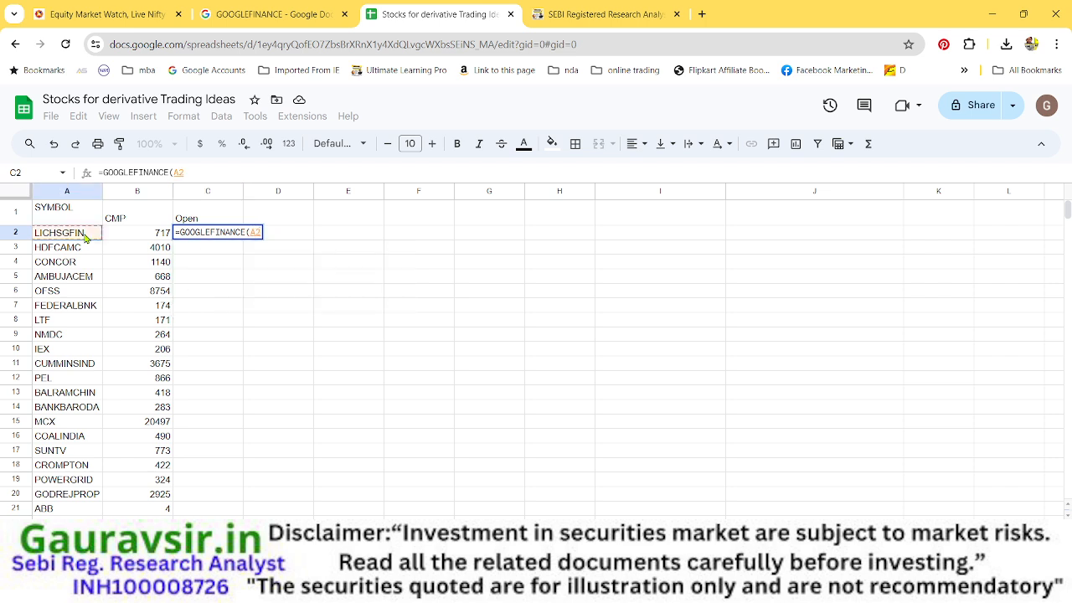
type(",")
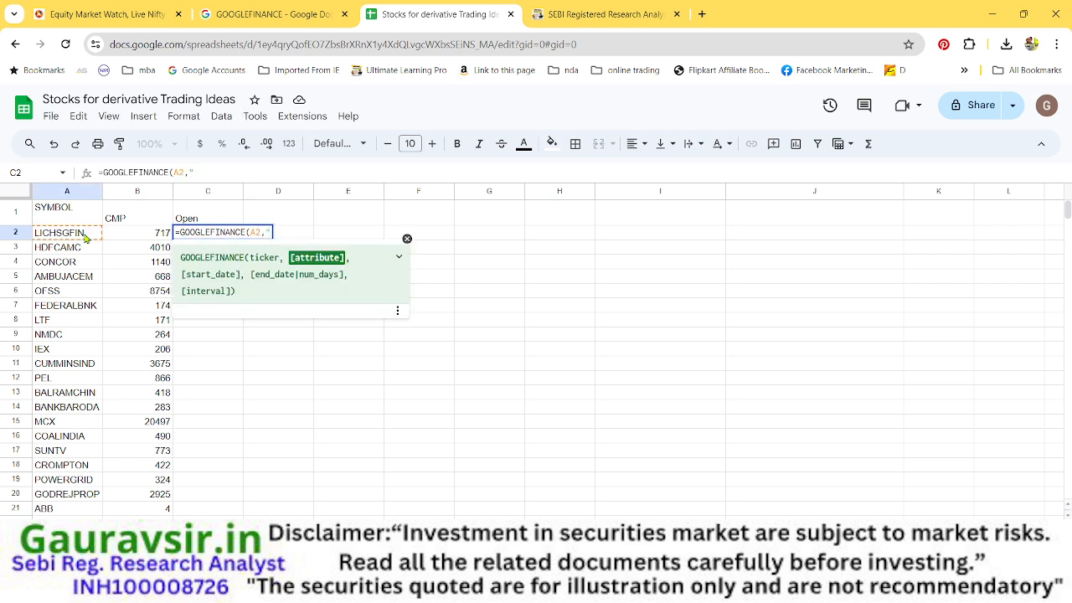
type("\"Priceopen\"")
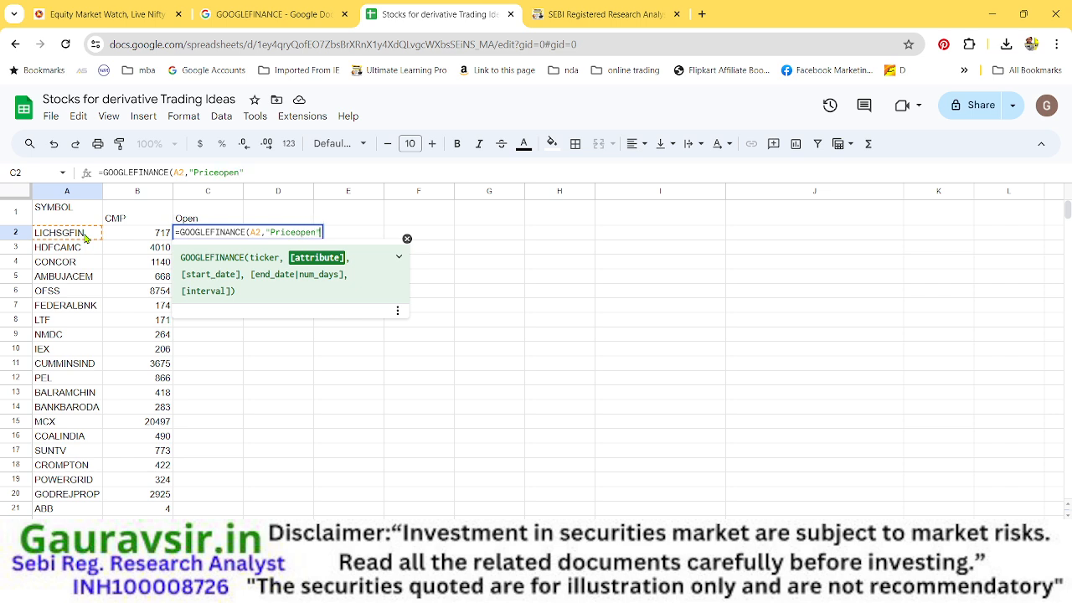
type(")")
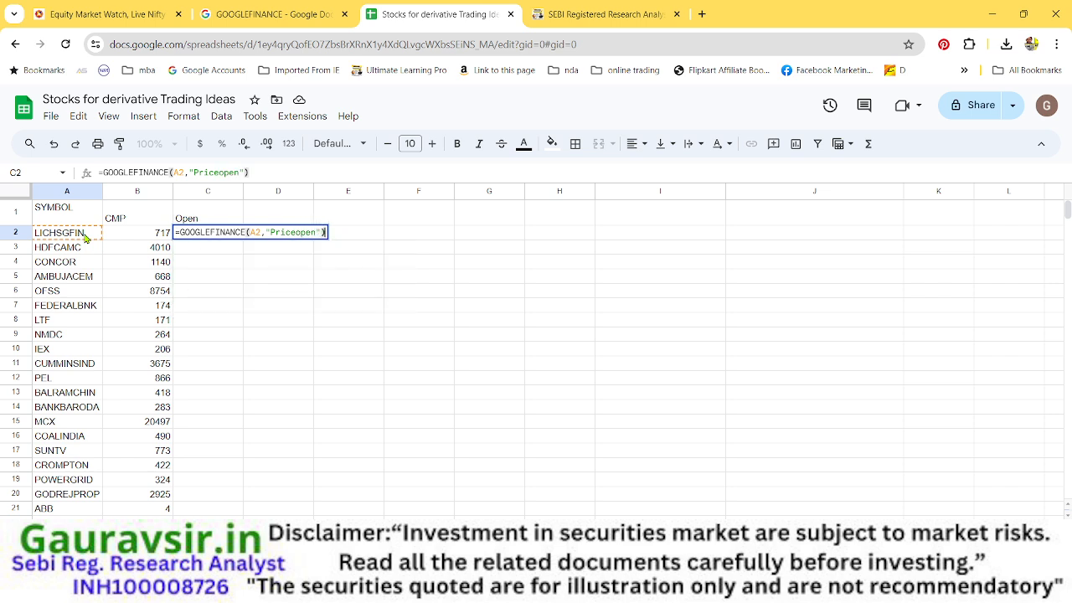
key("Return")
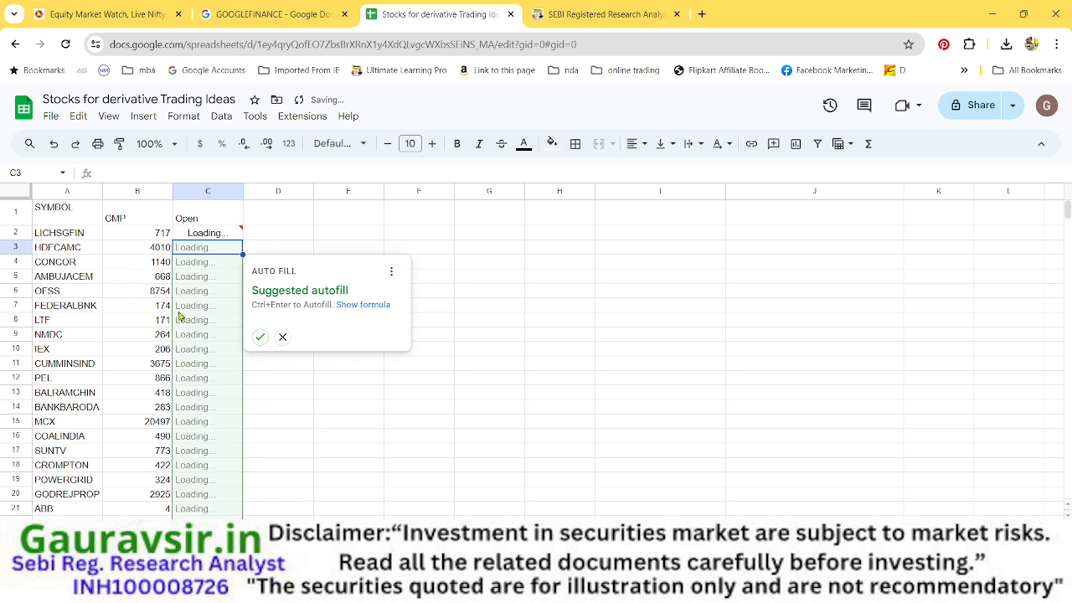
left_click(261, 337)
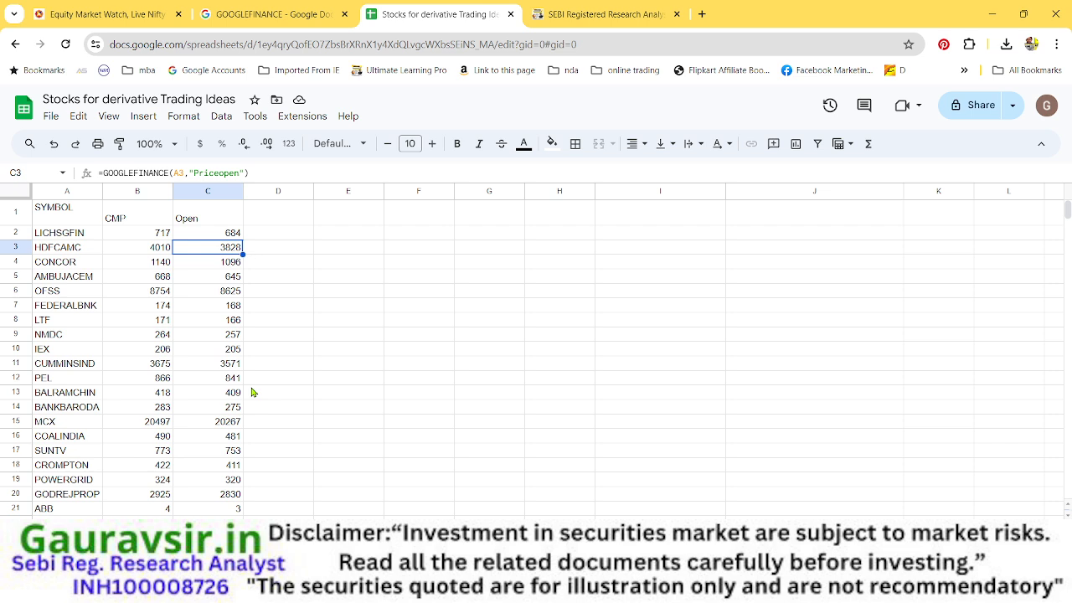
Step: Enter the column headers 52low in D1 and 52high in E1
left_click(294, 215)
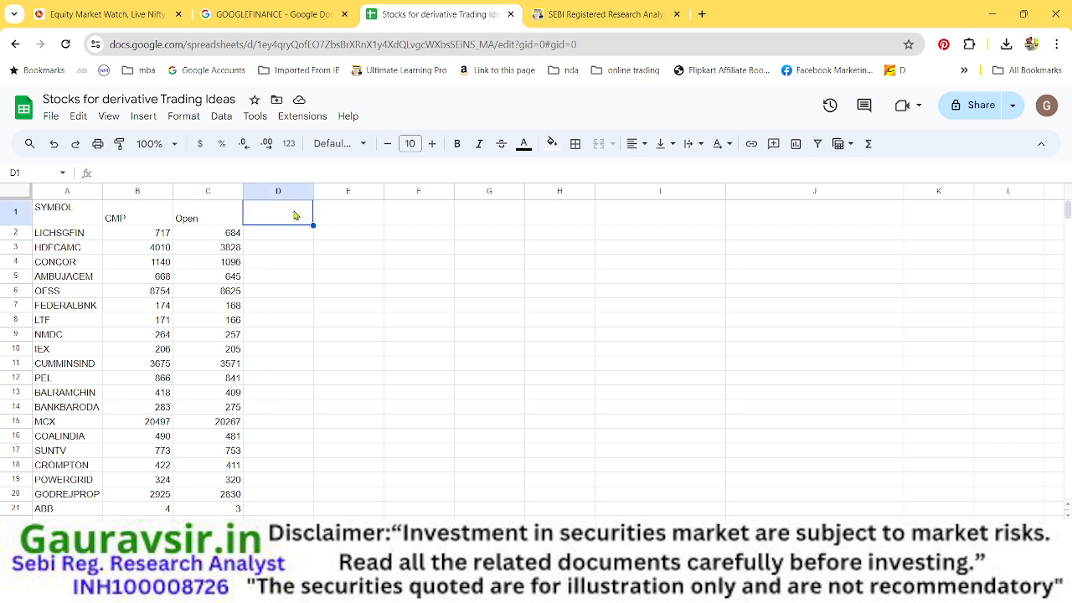
type("52")
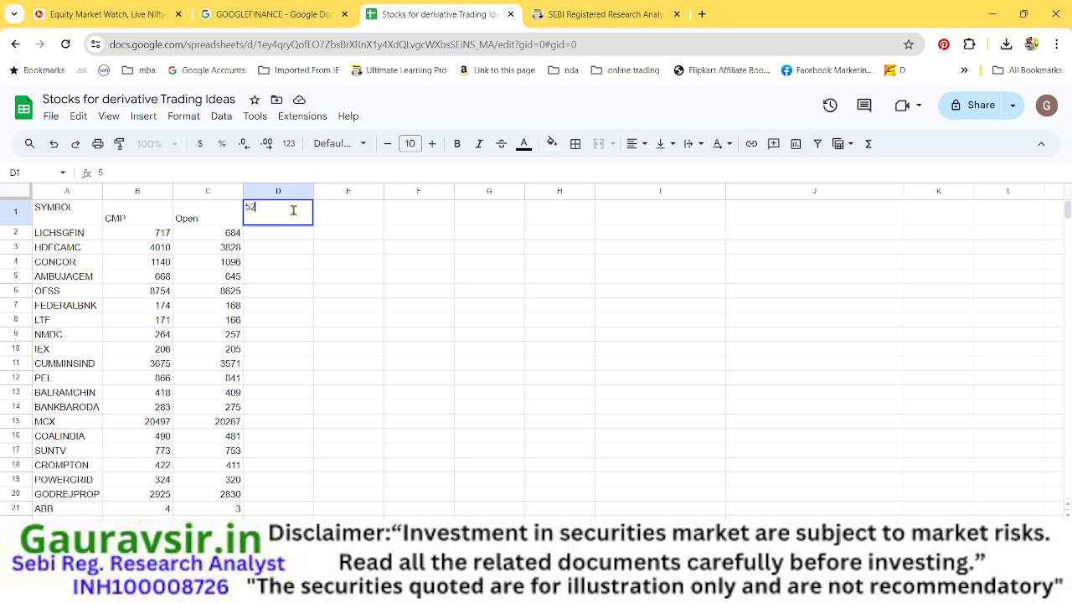
type("low")
left_click(347, 221)
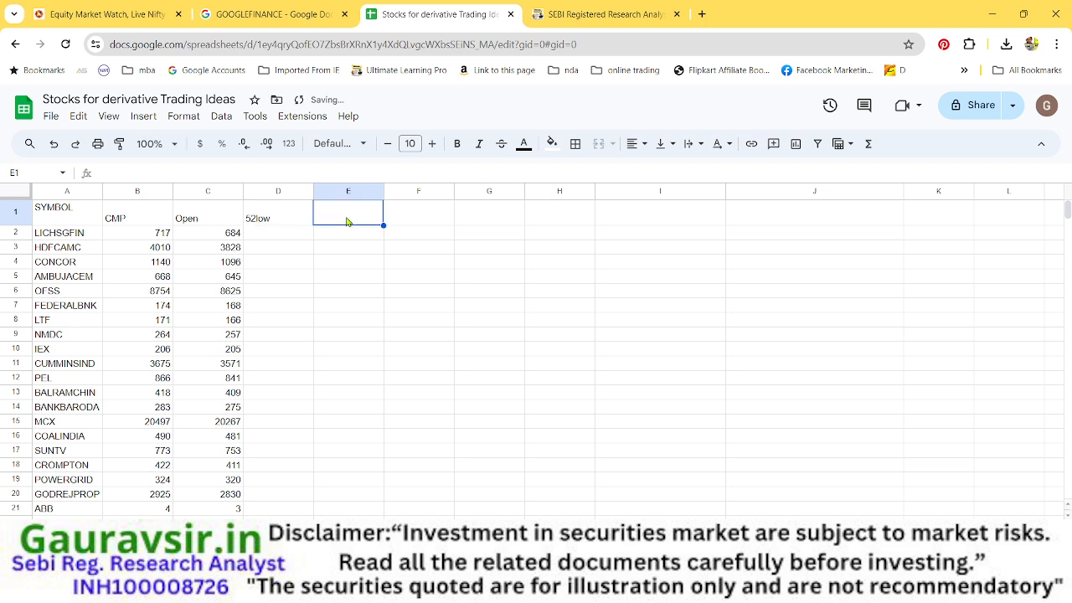
type("52")
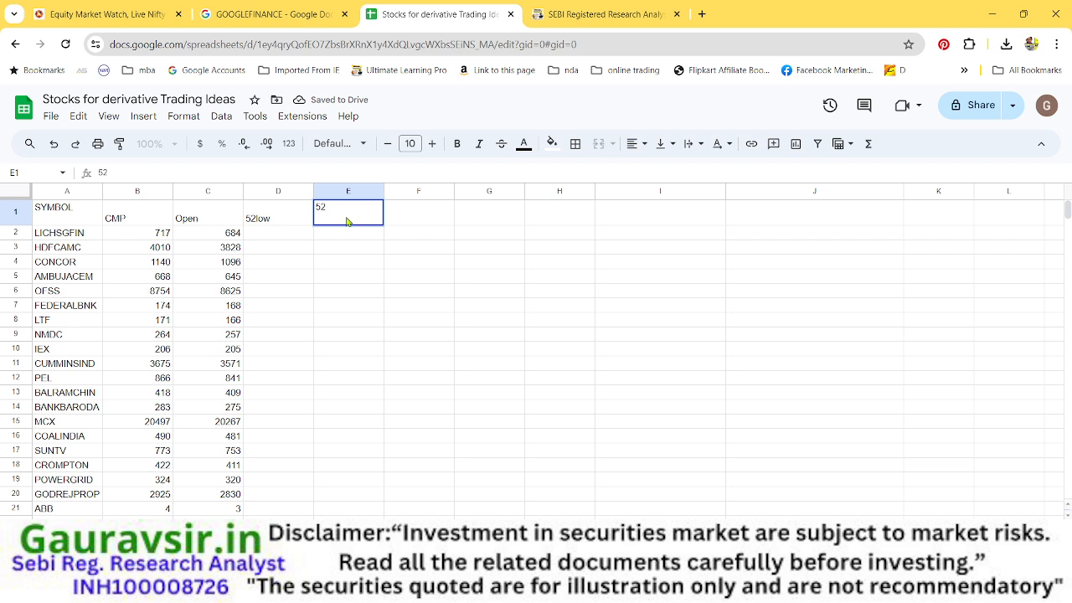
type("high")
key("Return")
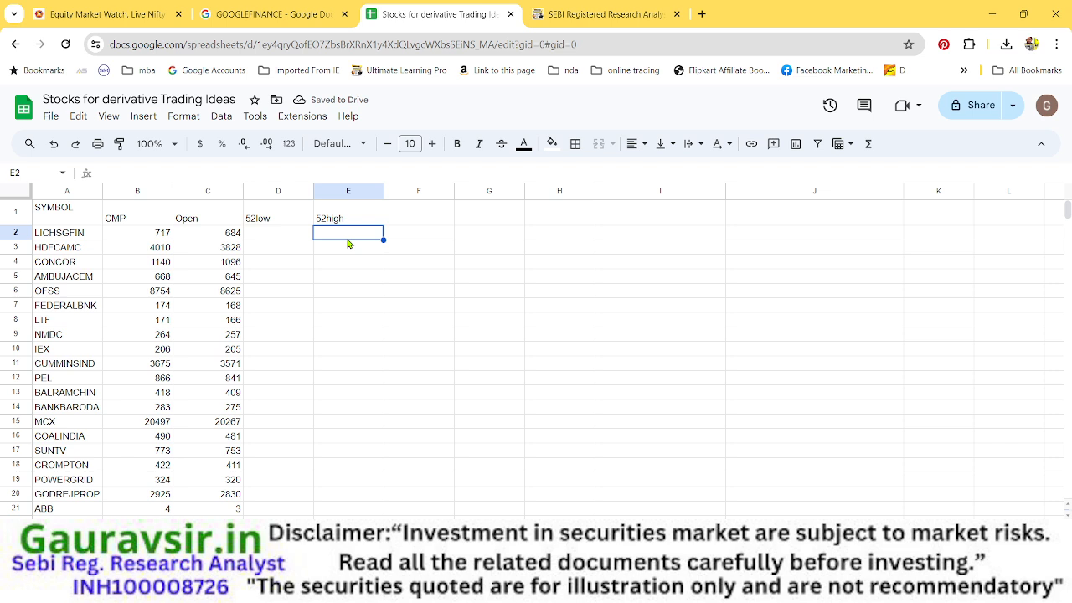
Step: Enter =GOOGLEFINANCE(A2,"Low52") in D2 and accept the suggested autofill for the rest of the 52low column
left_click(282, 238)
type("=")
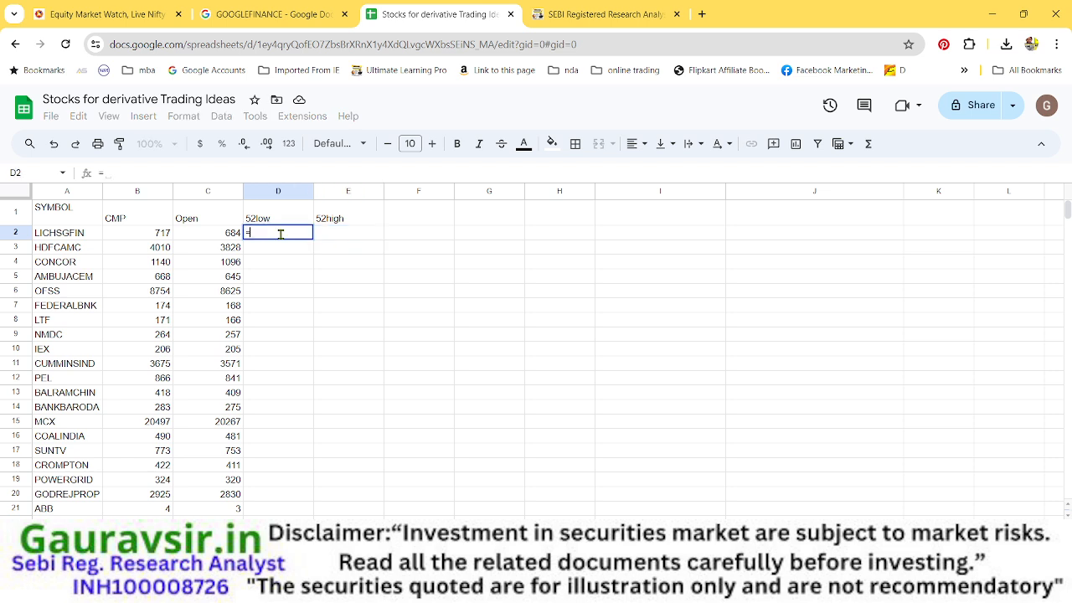
type("goo")
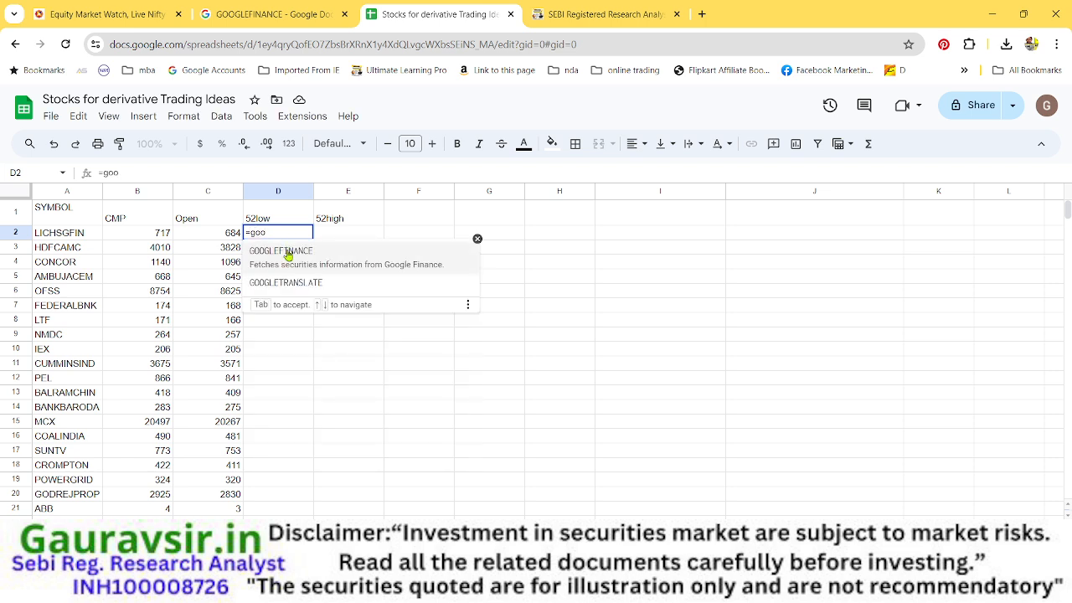
left_click(287, 255)
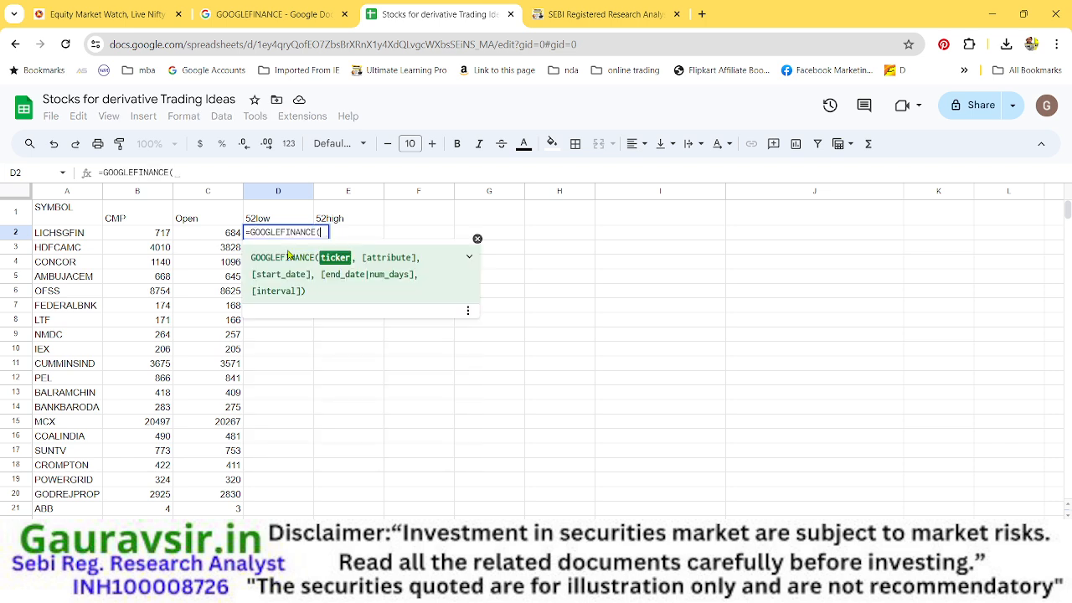
left_click(82, 235)
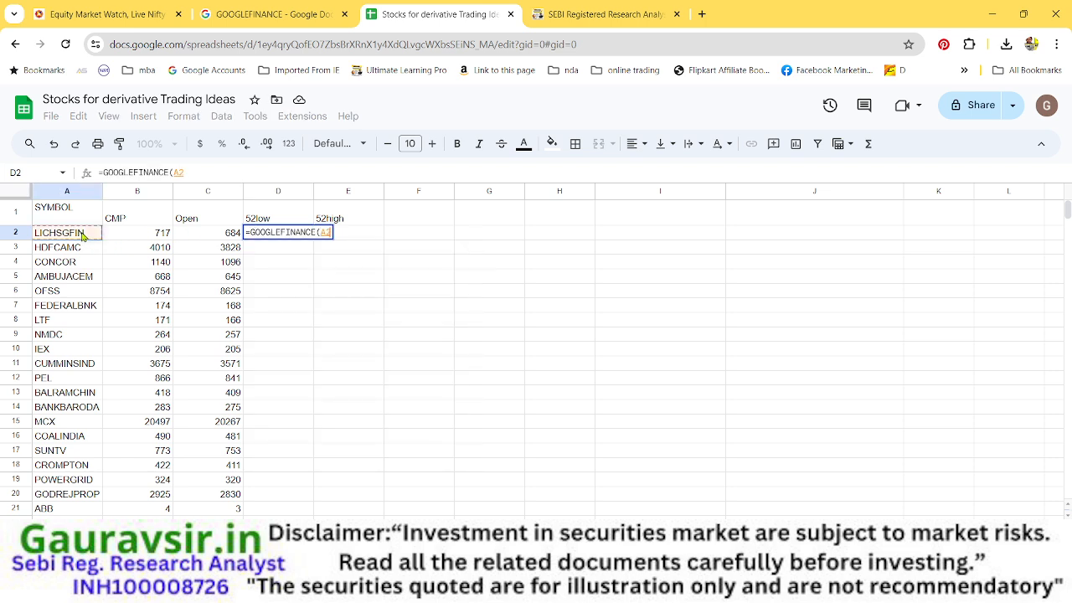
type(",")
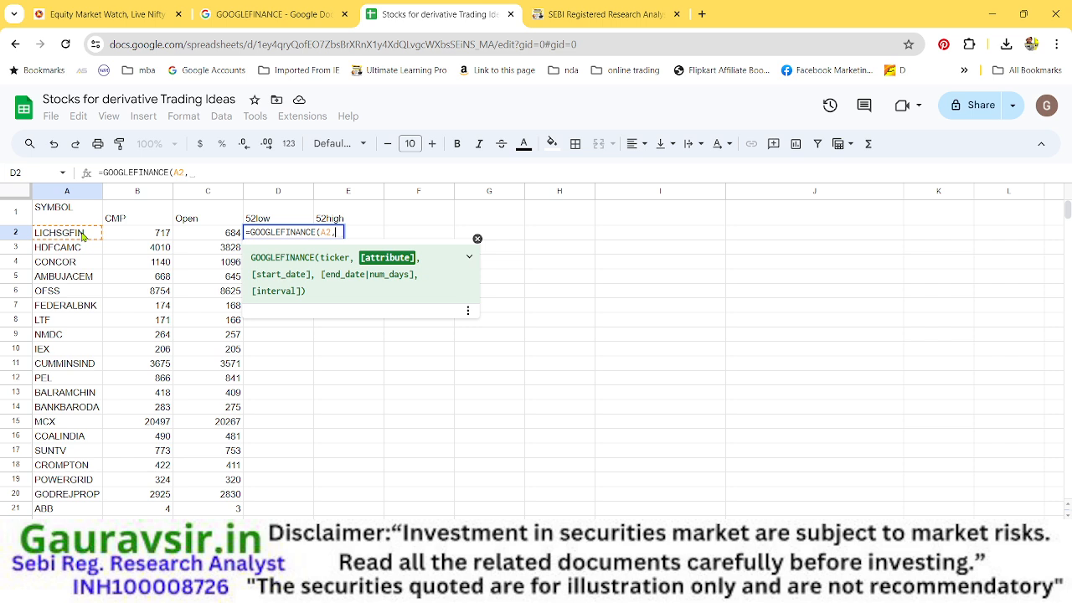
type("\"")
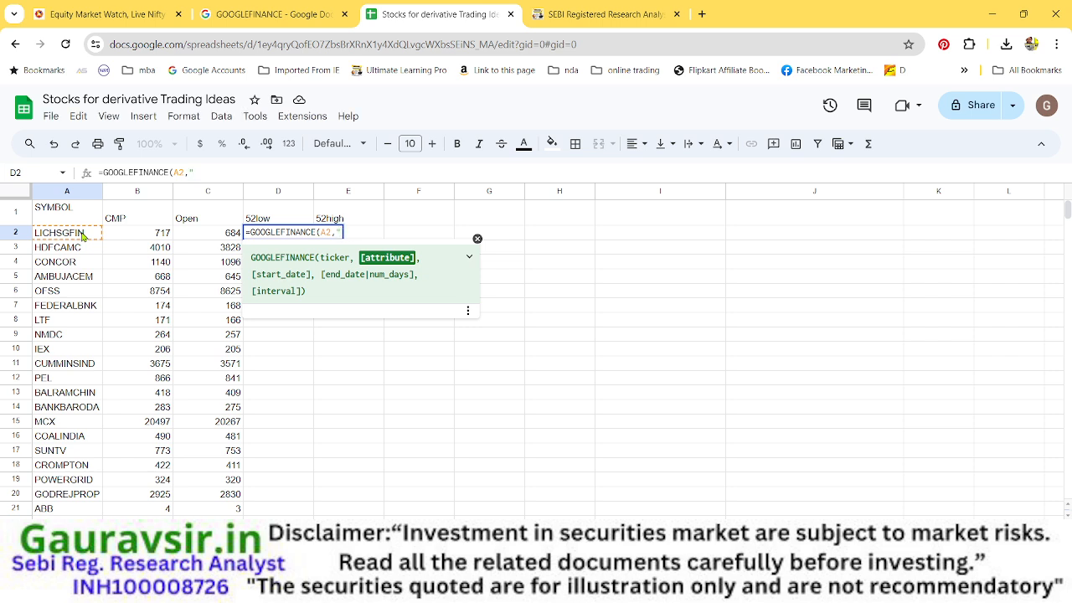
type("Low52\")")
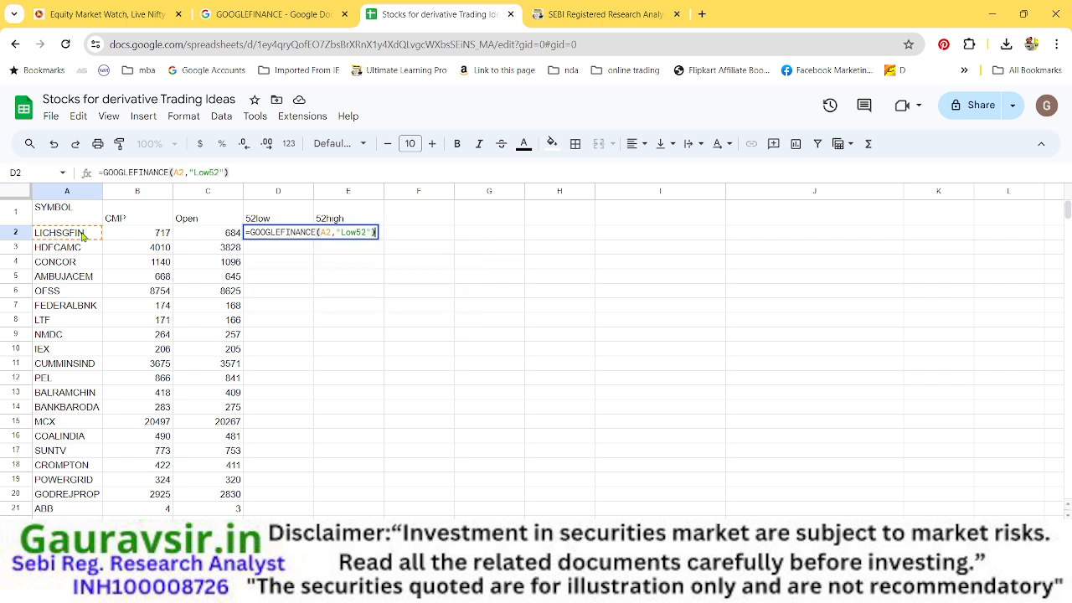
key("Return")
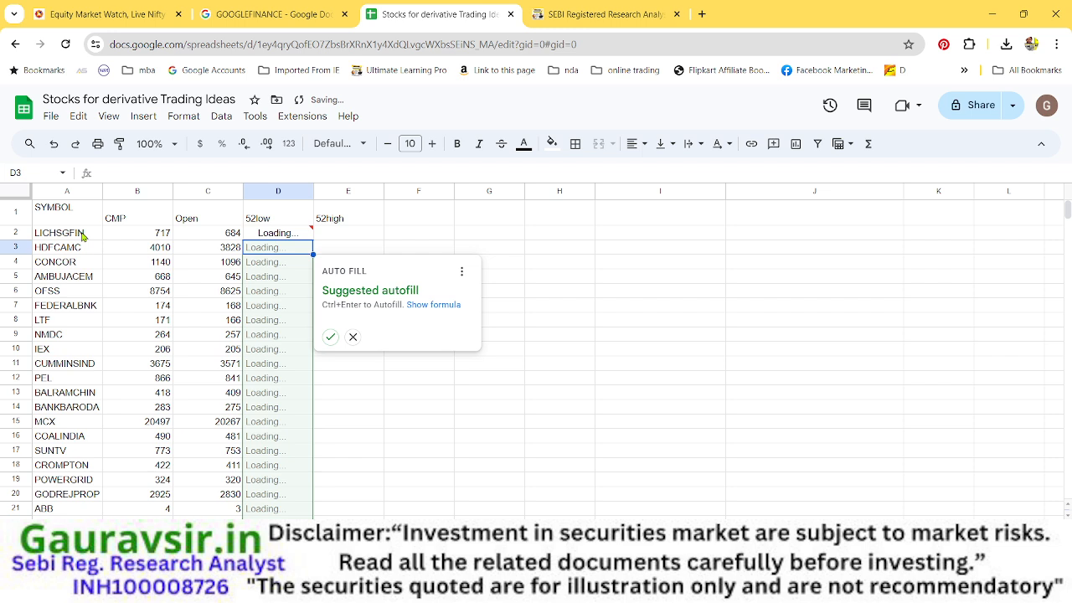
left_click(331, 338)
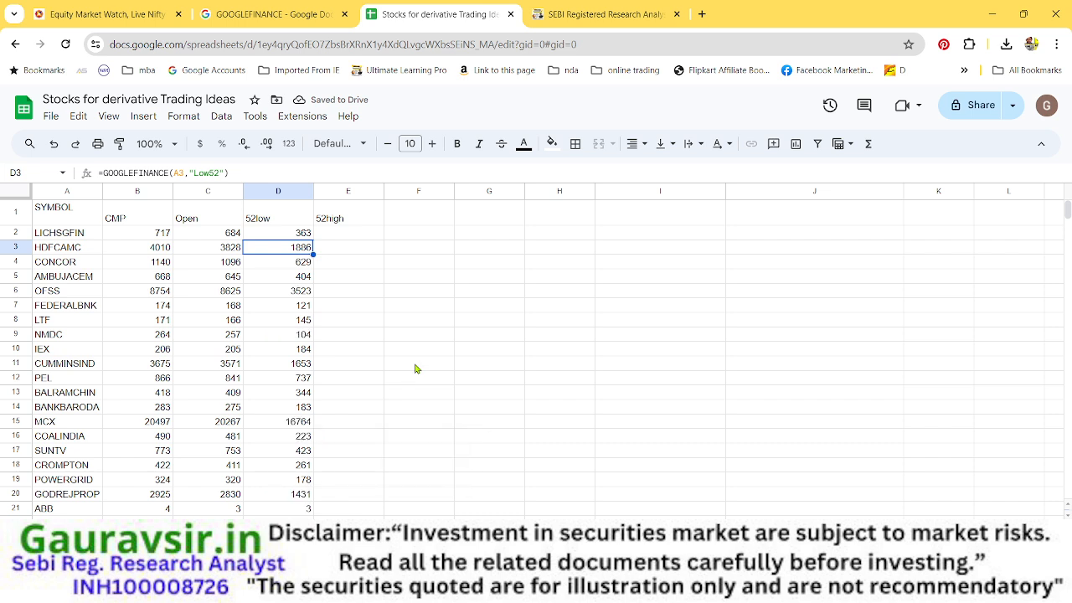
Step: Enter =GOOGLEFINANCE(A2,"High52") in E2 and accept the suggested autofill for the rest of the 52high column
left_click(341, 240)
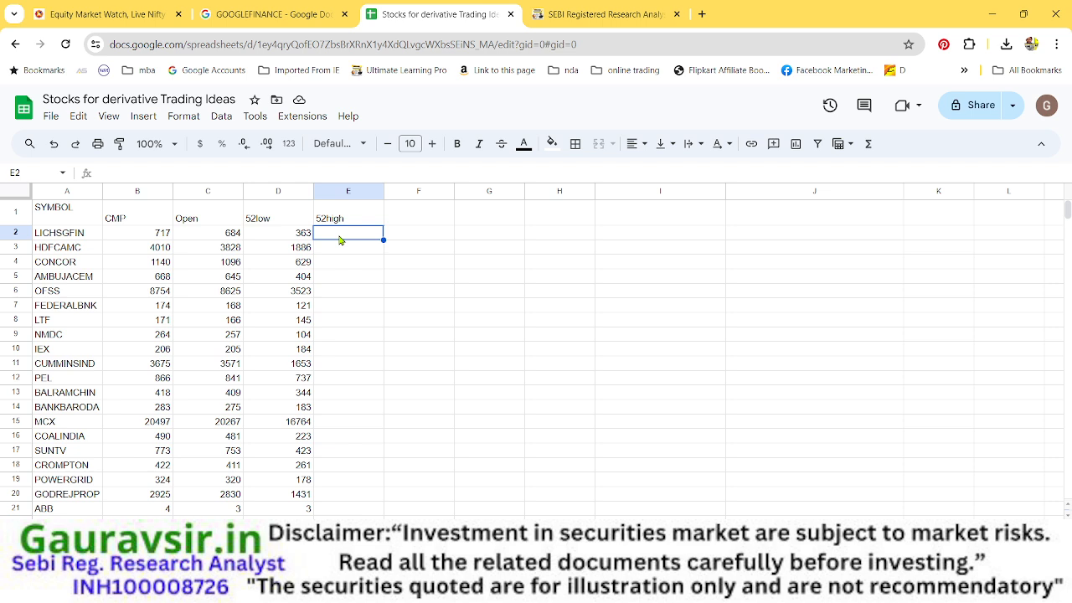
type("=goog")
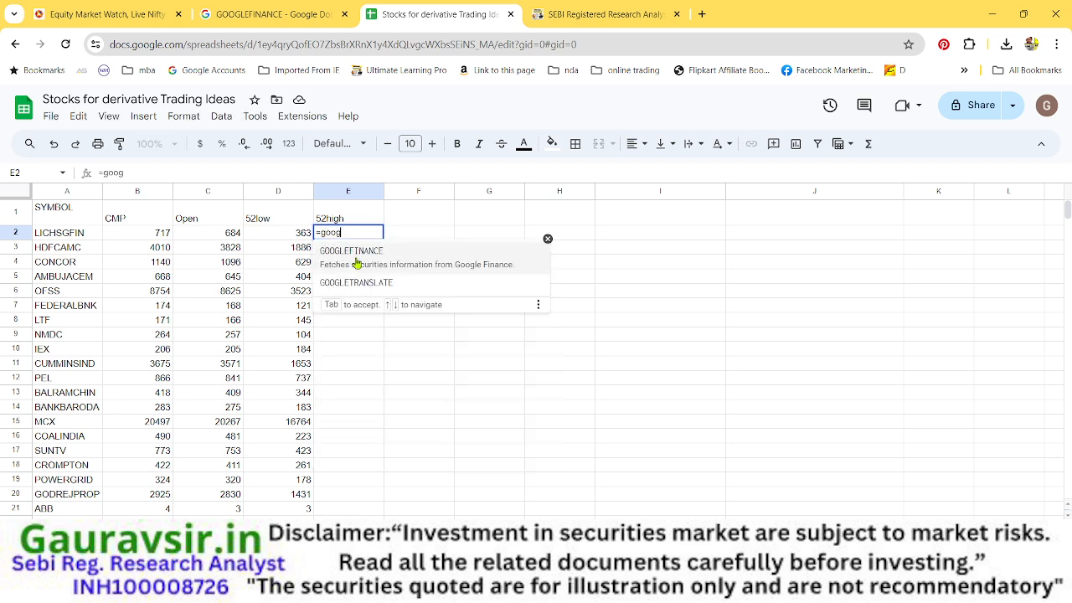
left_click(355, 258)
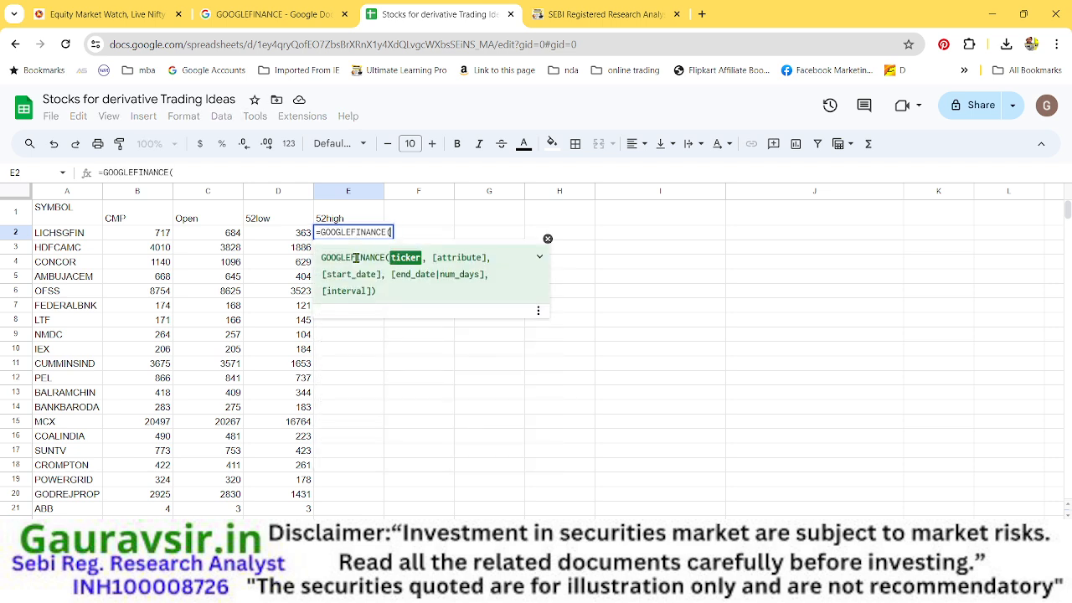
left_click(77, 243)
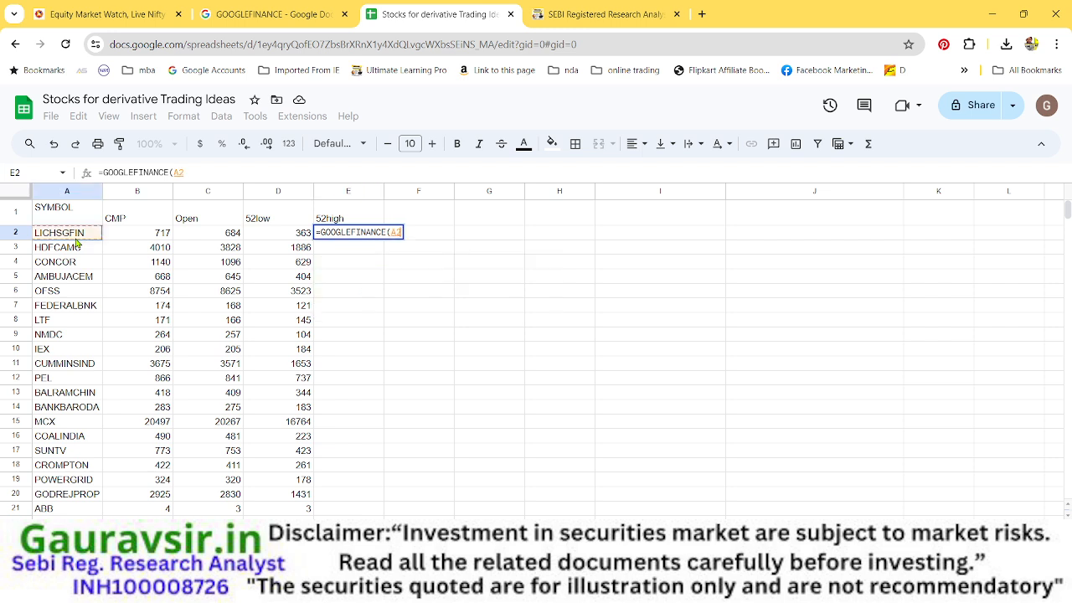
type(",\"")
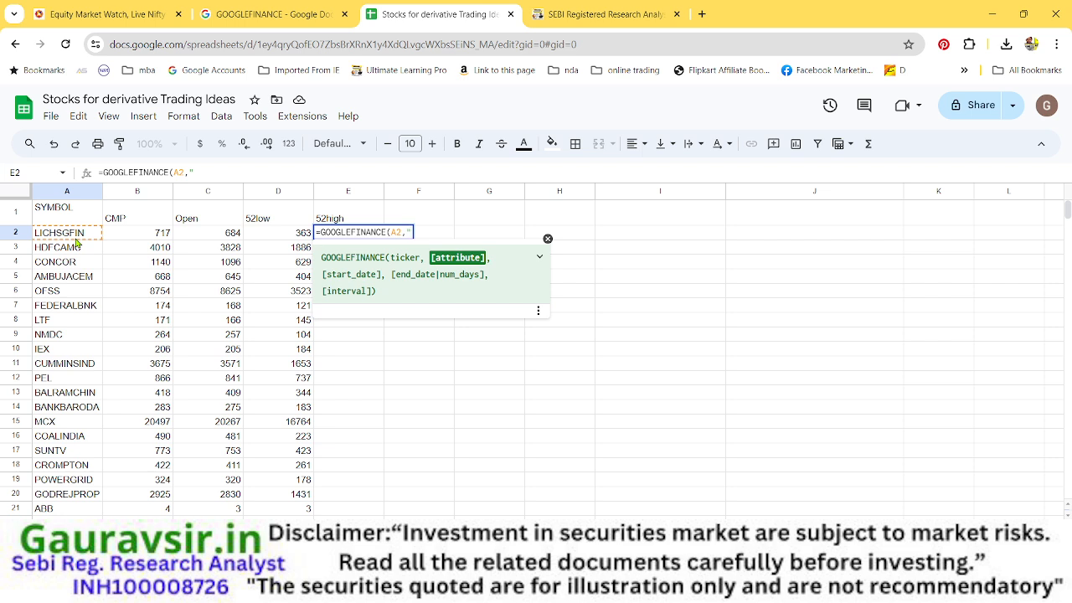
type("High52\"")
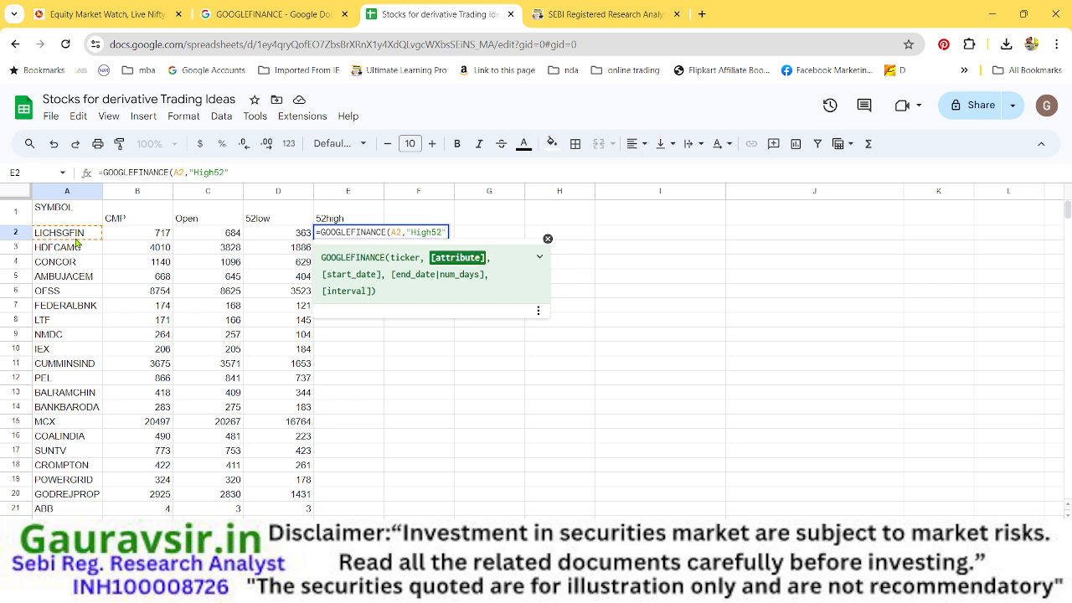
type(")")
key("Return")
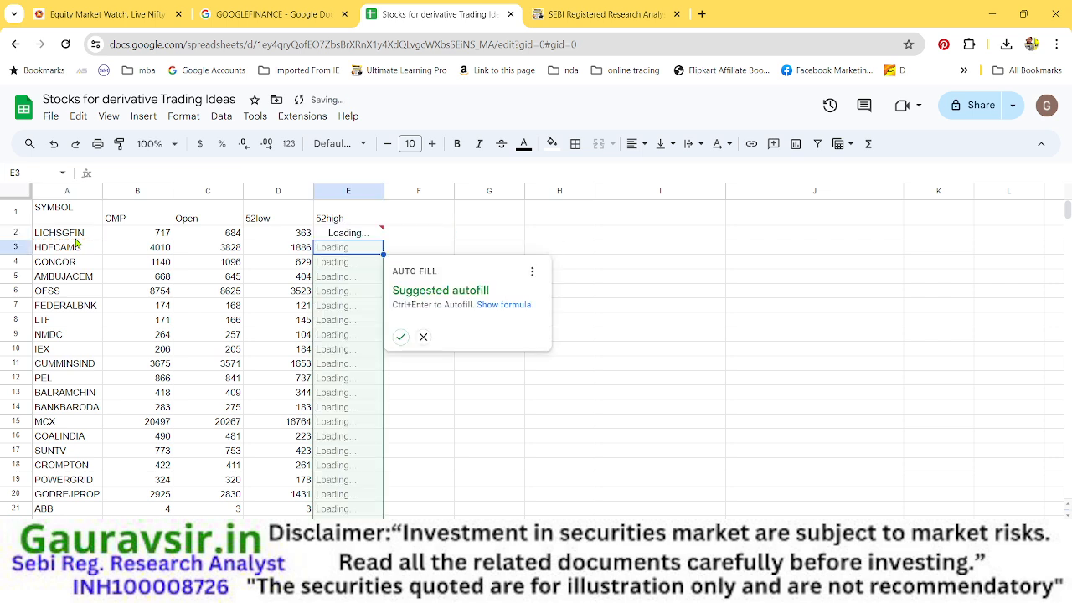
left_click(401, 337)
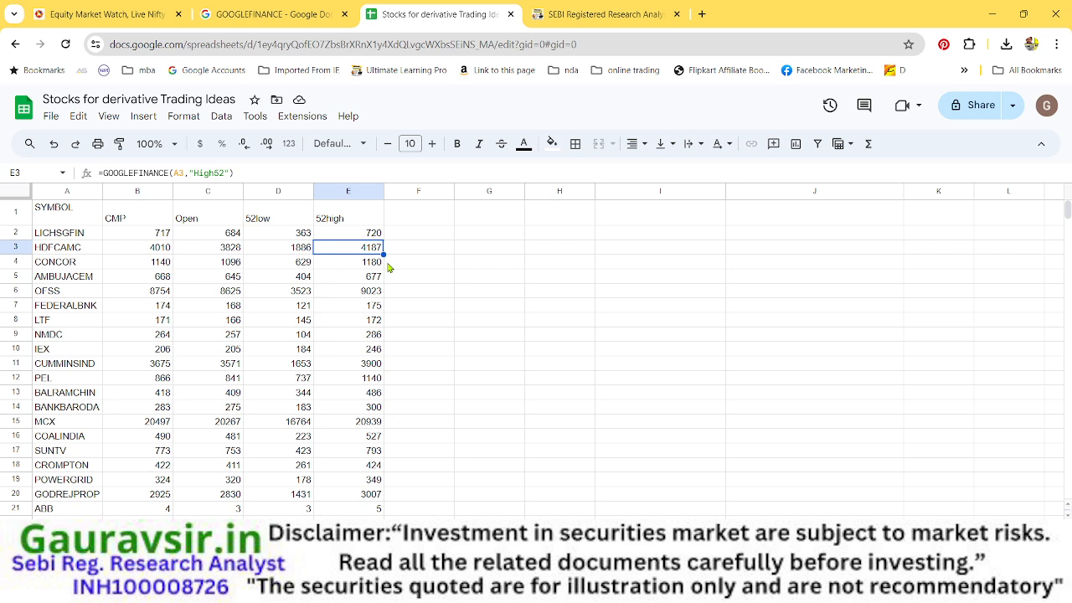
Step: Enter the column headers Volume in F1 and Market cap in G1
left_click(413, 224)
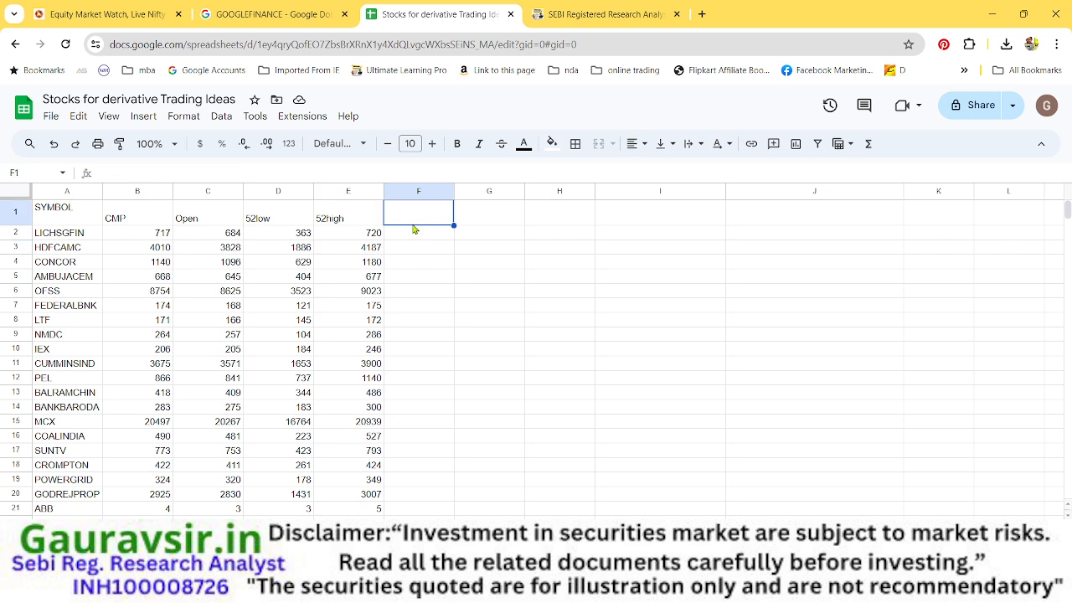
type("Volume")
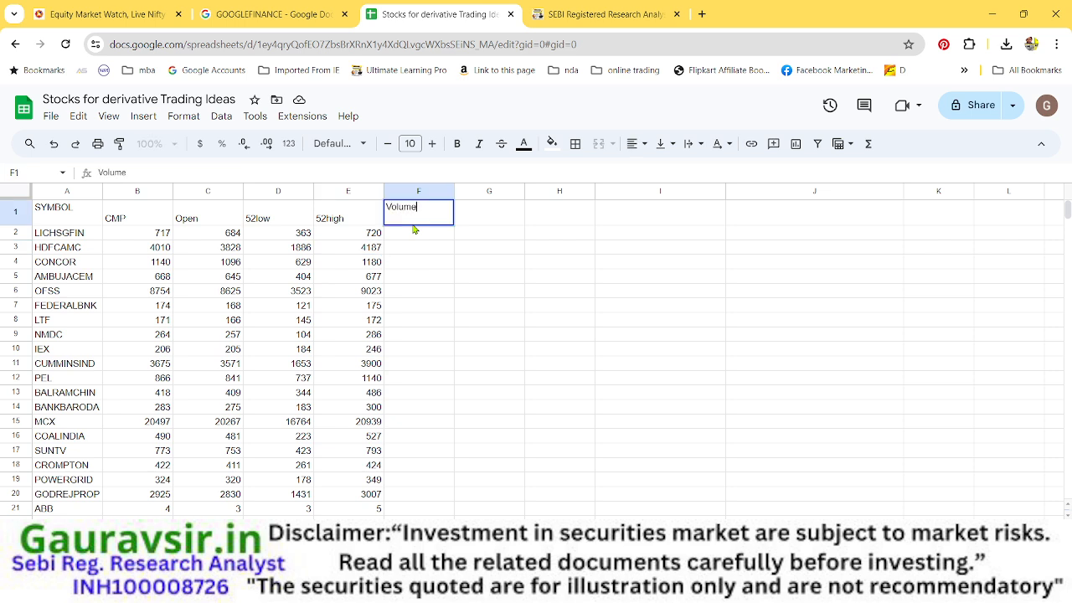
left_click(480, 217)
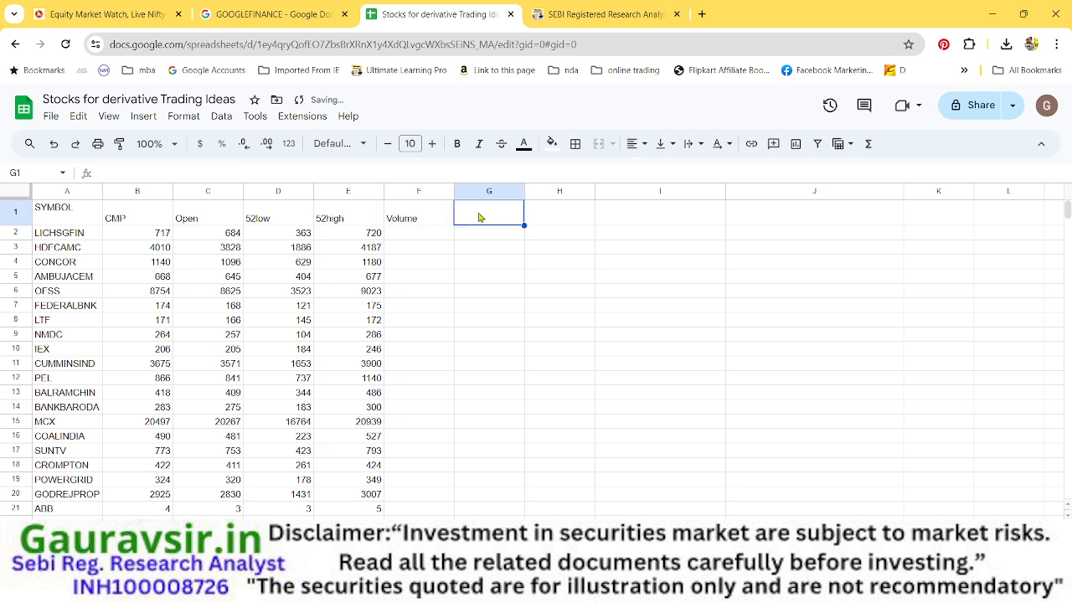
type("Market")
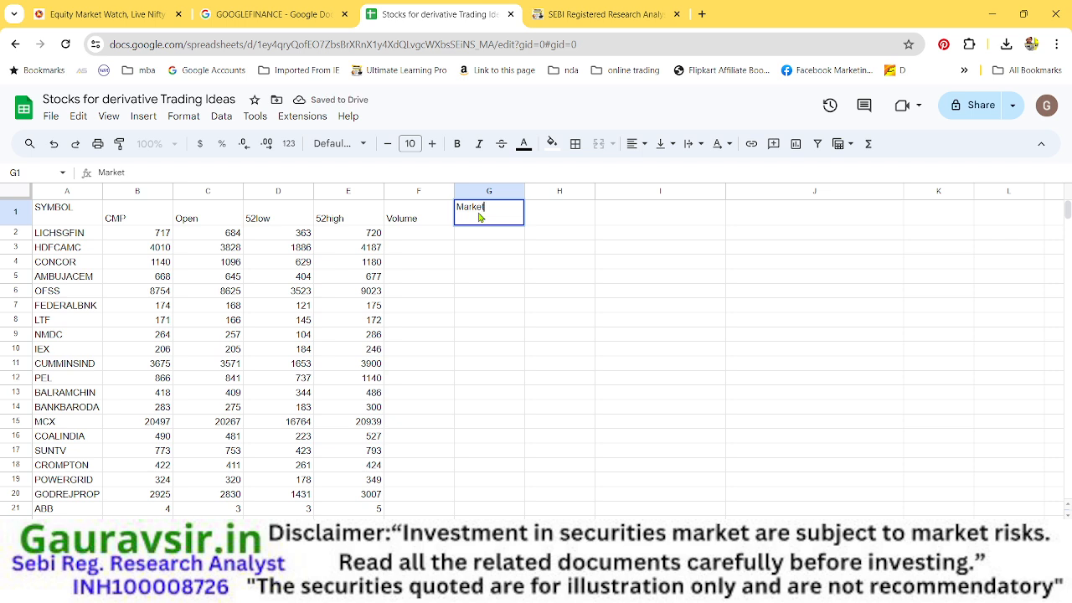
type("c")
key("BackSpace")
type("cap")
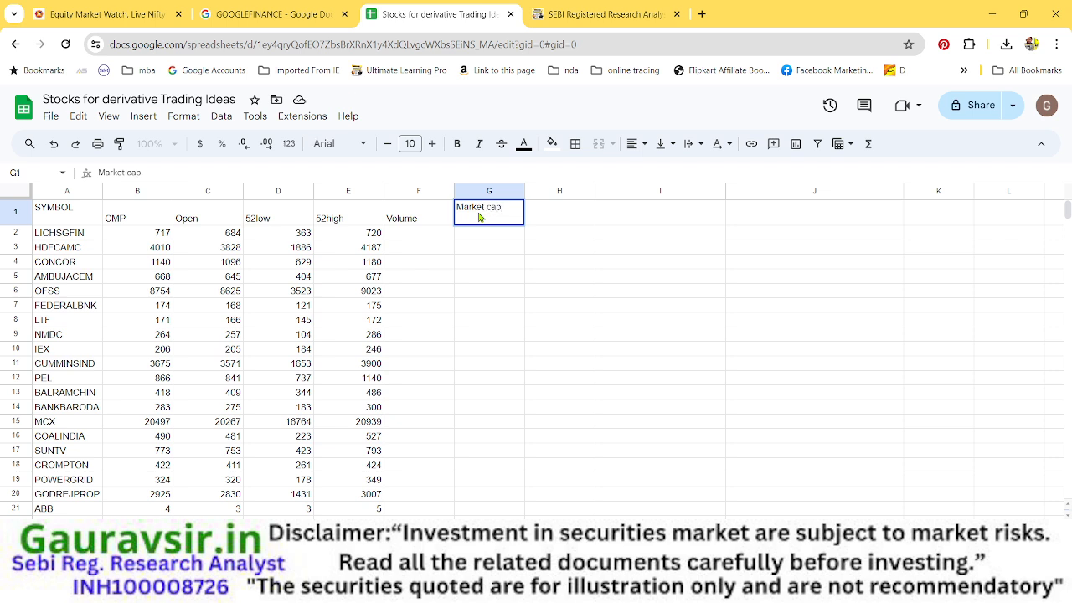
Step: Enter =GOOGLEFINANCE(A2,"Volume") in F2 and accept the suggested autofill for the rest of the Volume column
left_click(434, 238)
type("=")
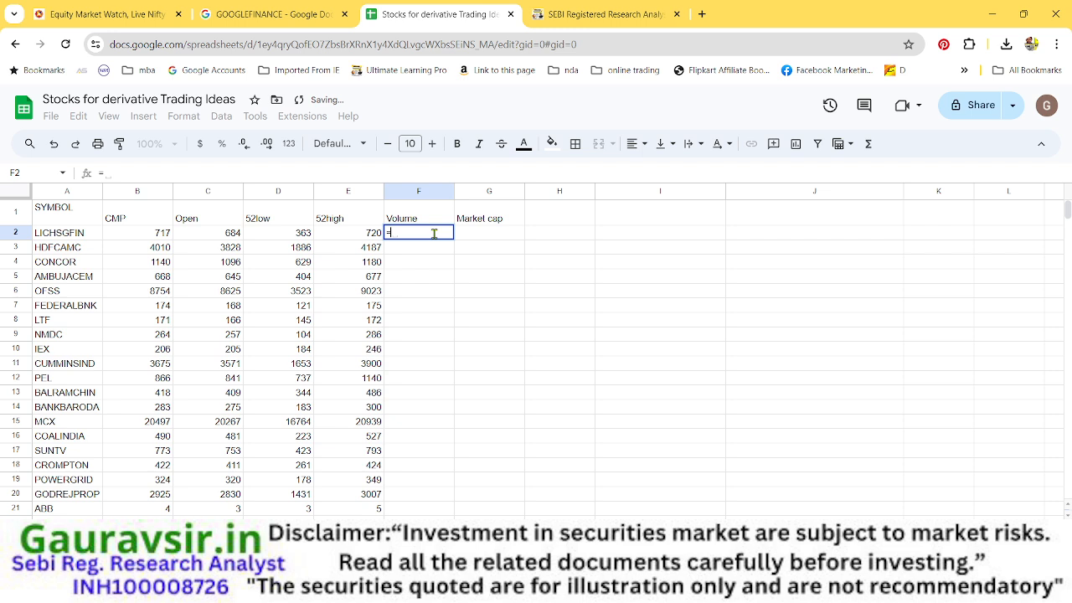
type("Goog")
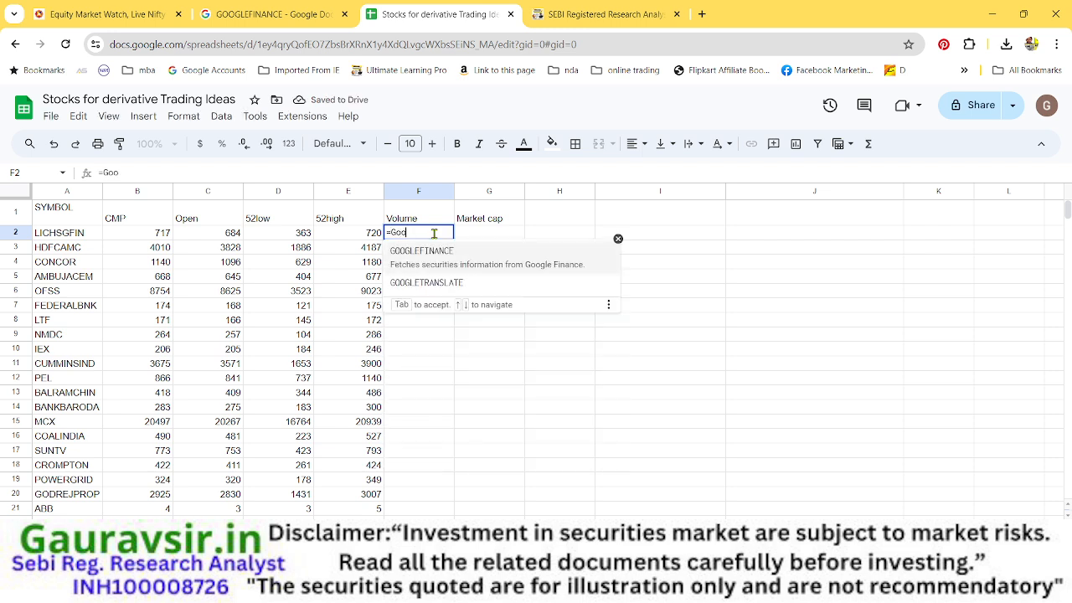
left_click(436, 256)
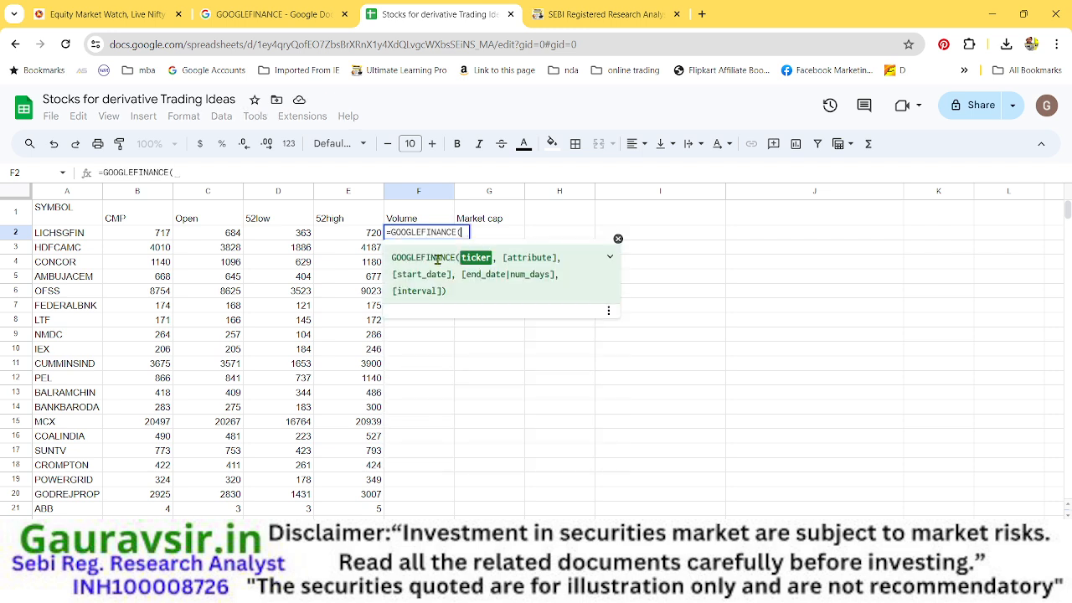
left_click(64, 238)
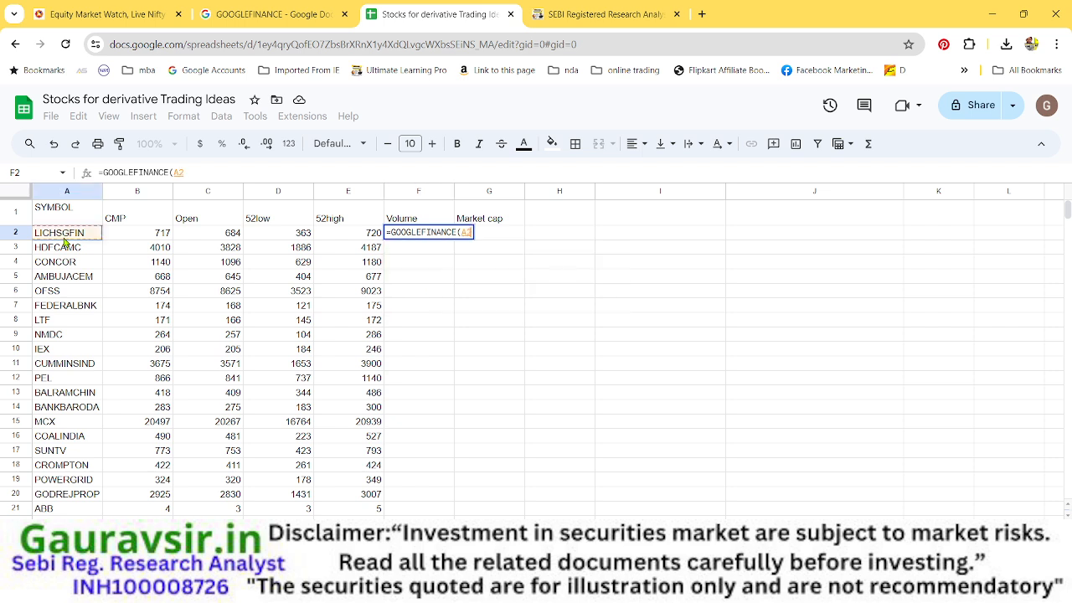
type(",\"")
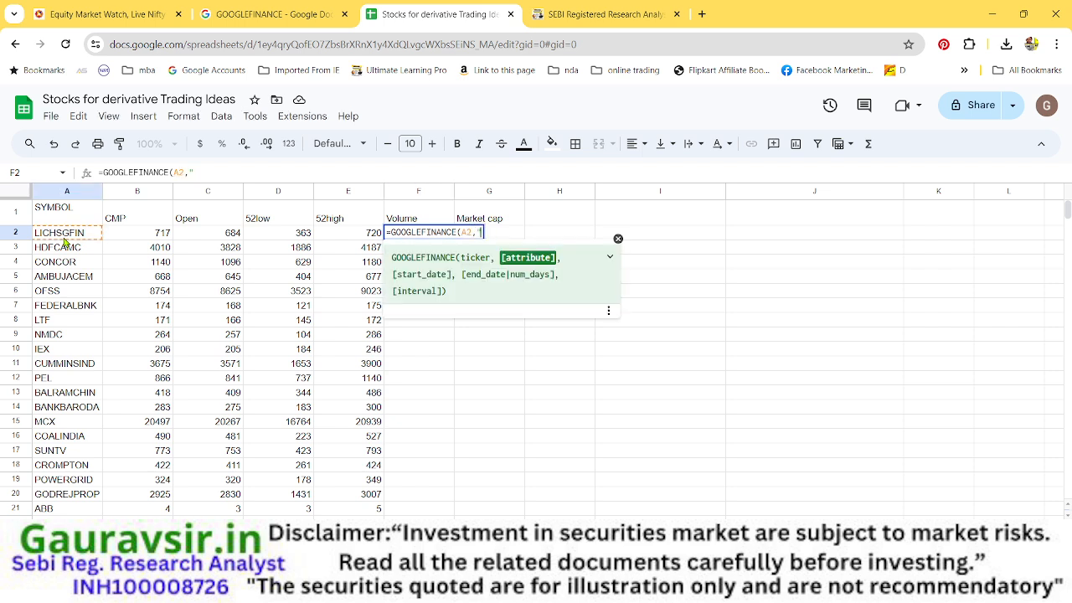
type("Vol")
type("um")
type("e\")")
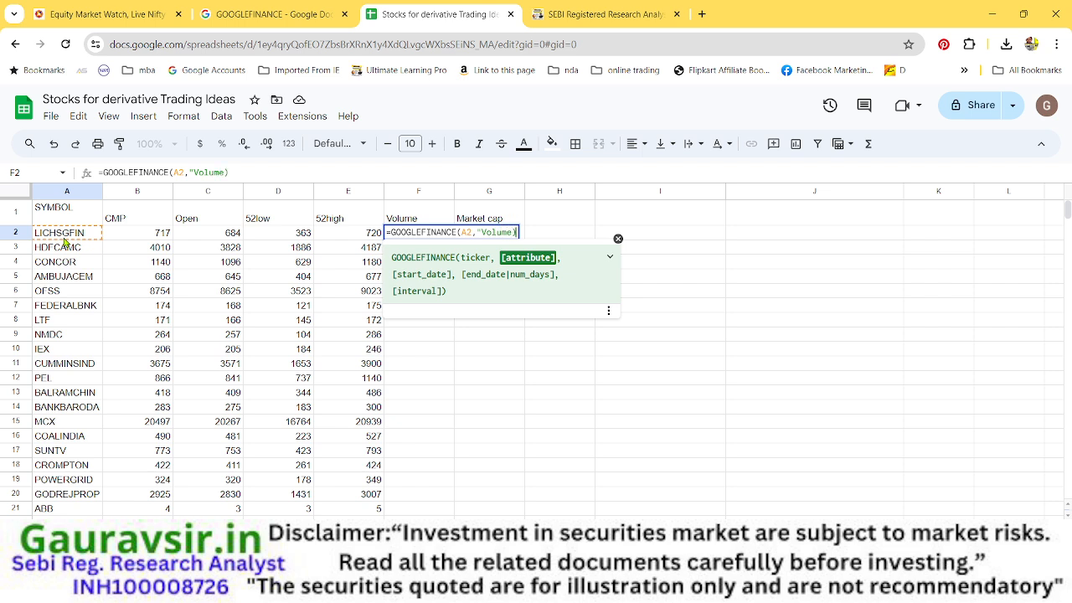
key("BackSpace")
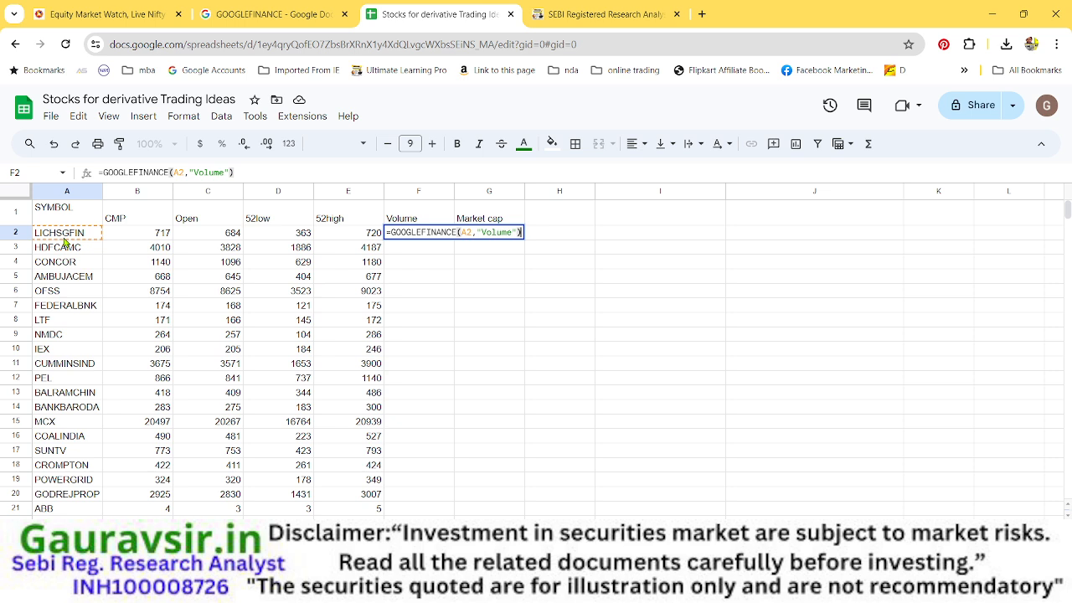
key("Return")
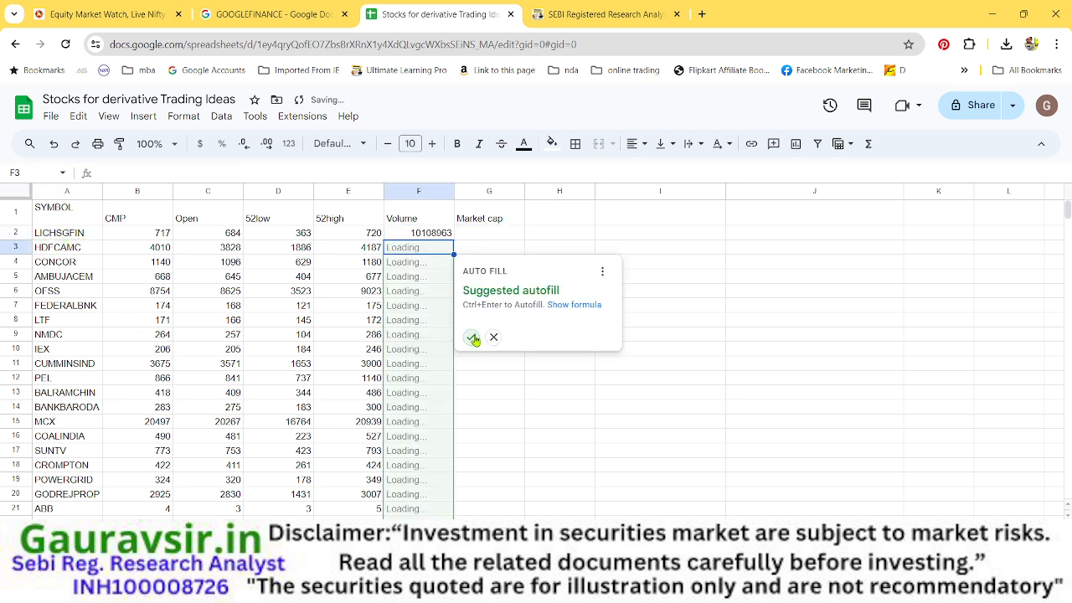
left_click(473, 338)
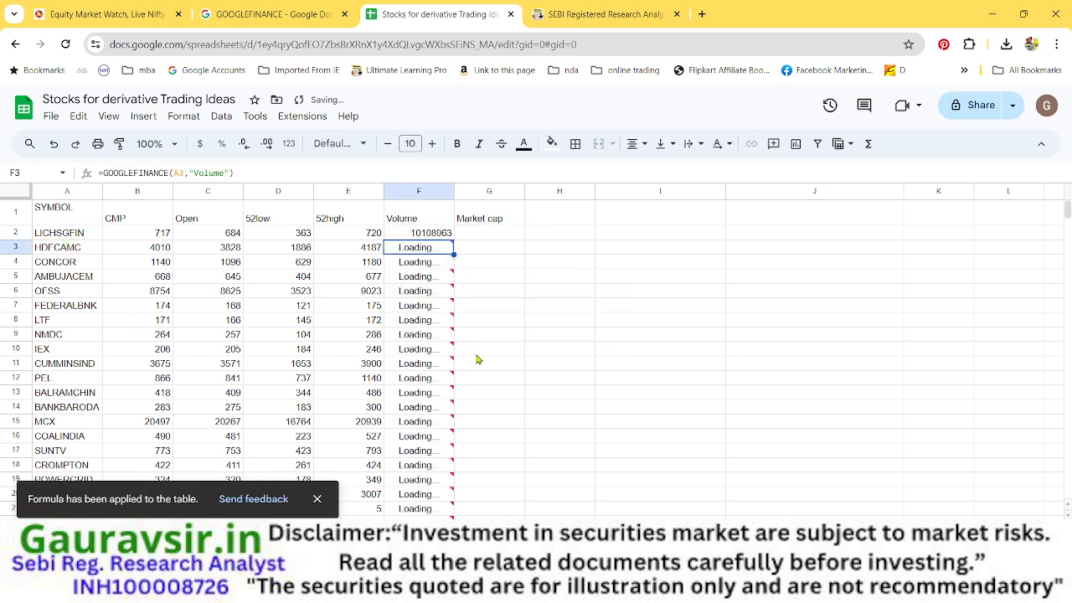
Step: Enter =GOOGLEFINANCE(A2,"marketcap") in G2 and accept the suggested autofill for the rest of the Market cap column
left_click(496, 237)
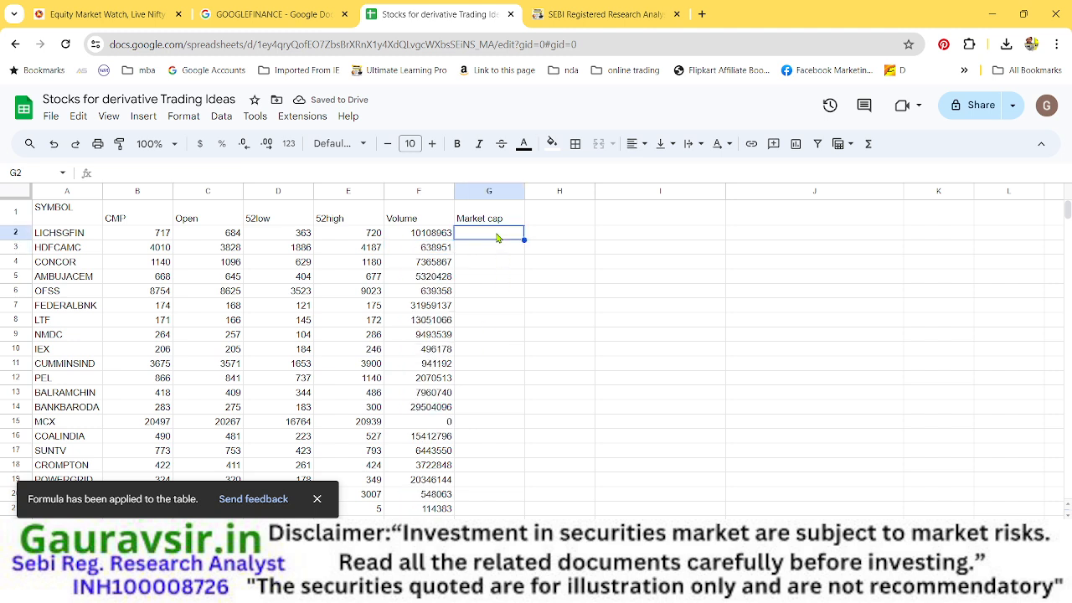
type("=Goo")
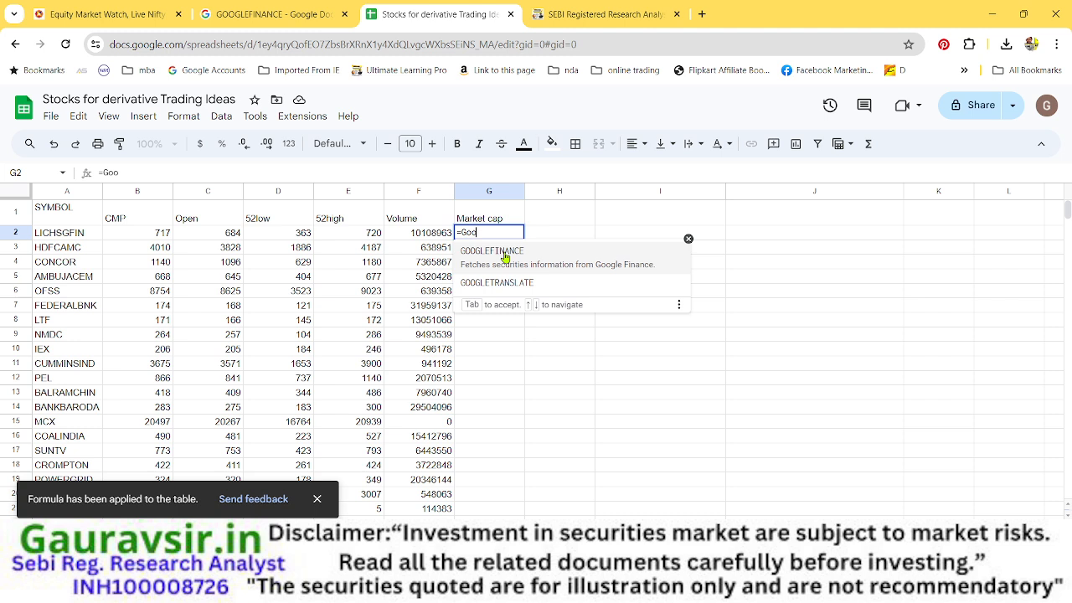
left_click(505, 253)
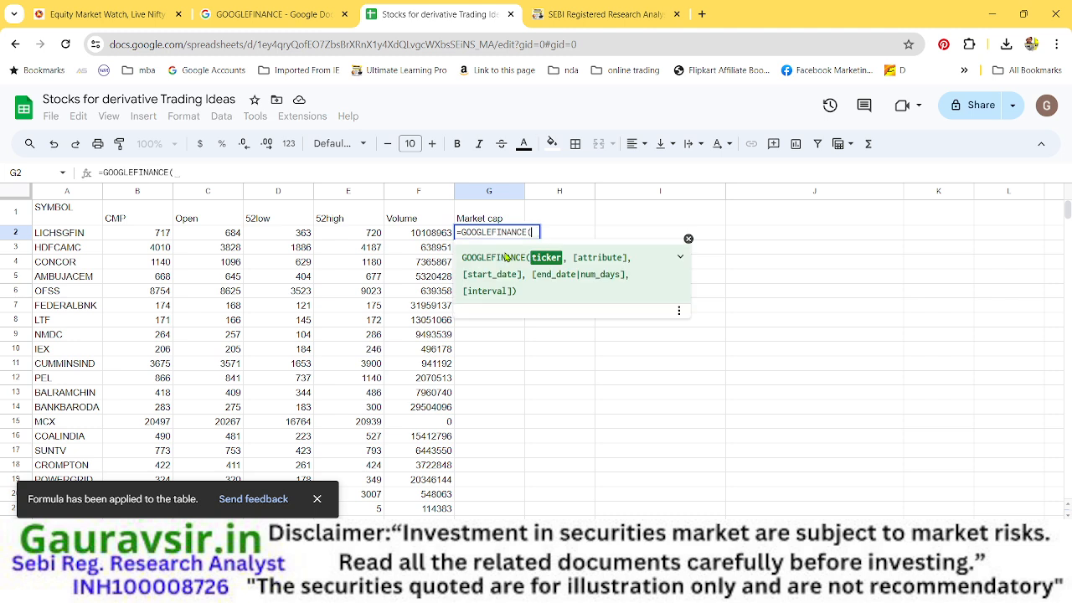
left_click(78, 237)
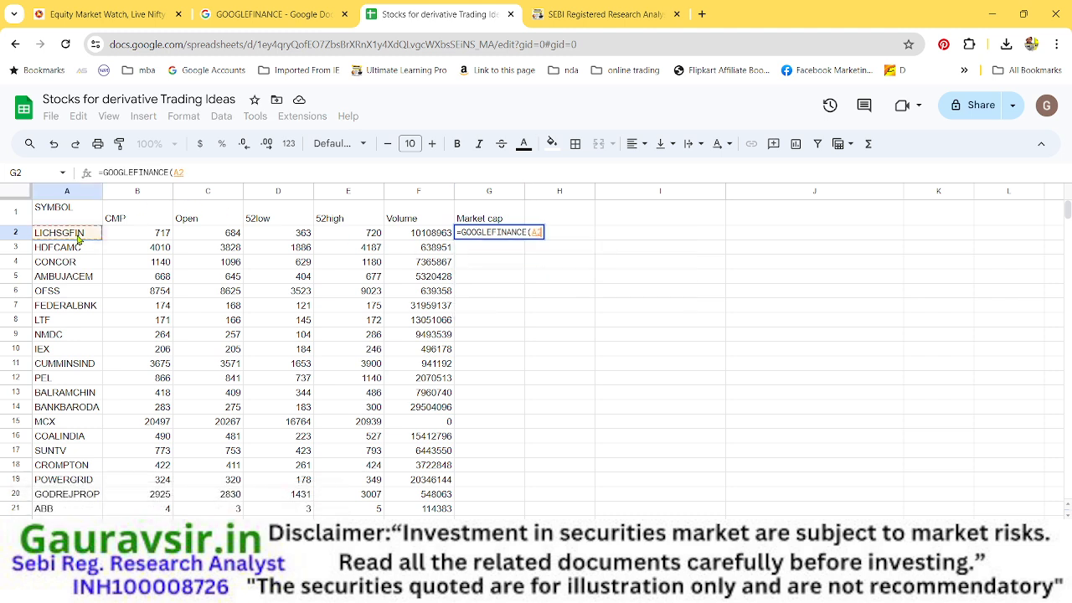
type(",")
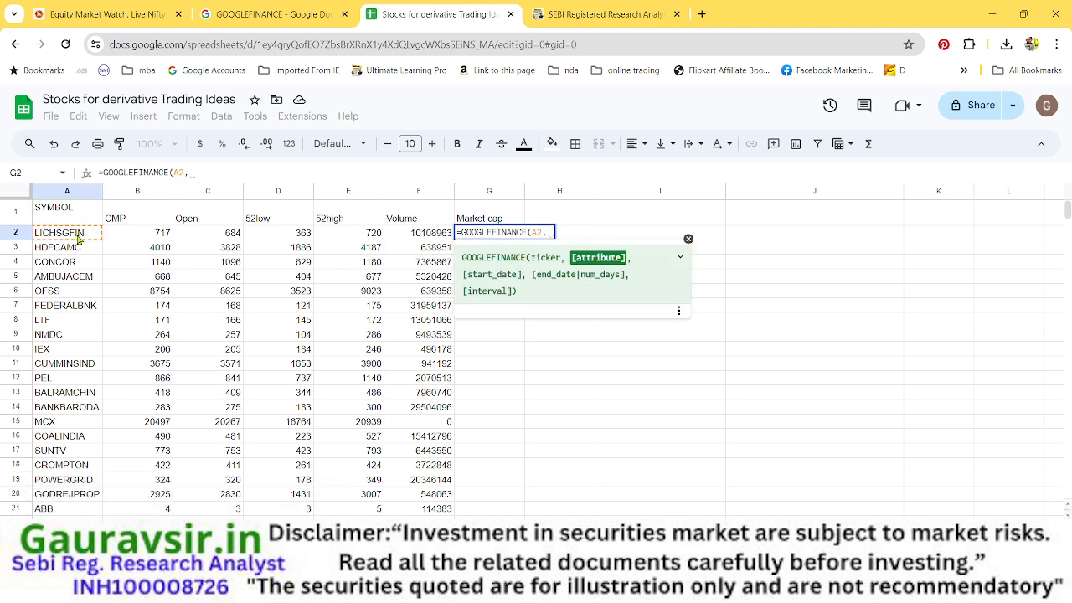
type("\"")
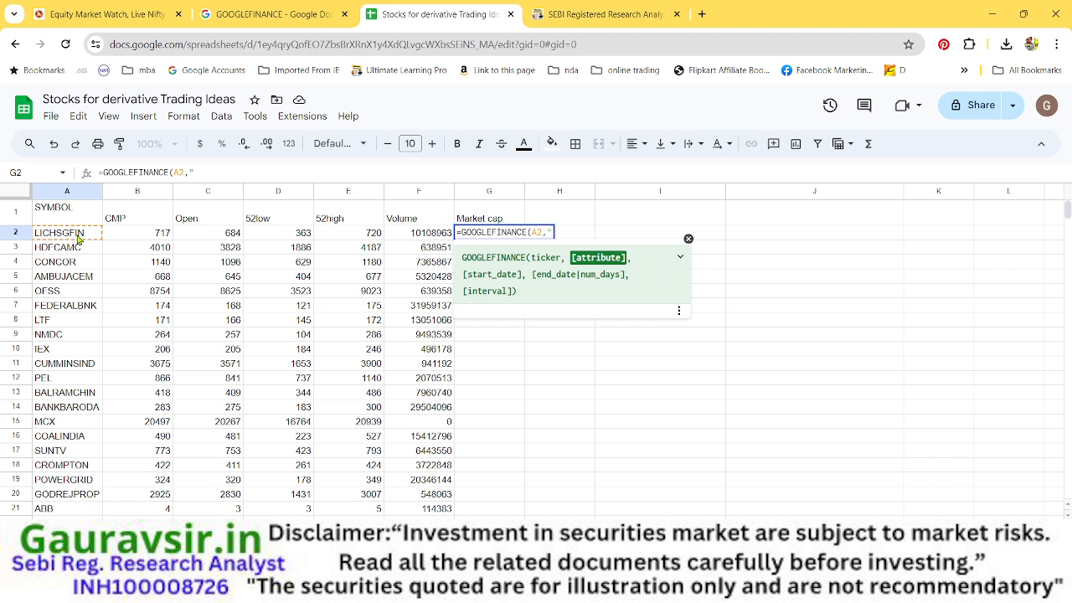
type("mc")
type("rketcap")
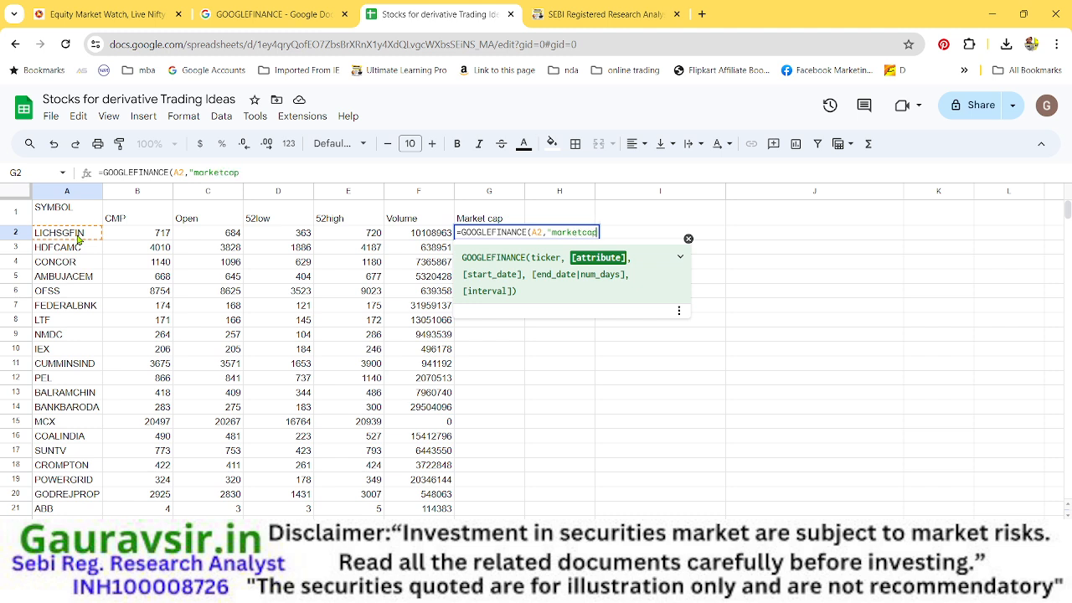
type("\")")
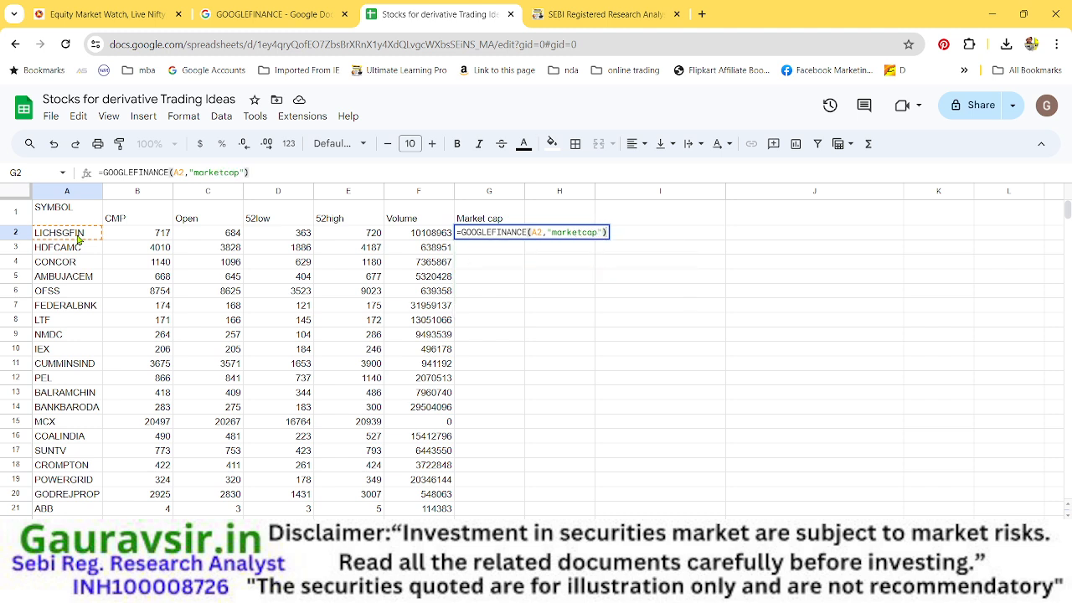
key("Return")
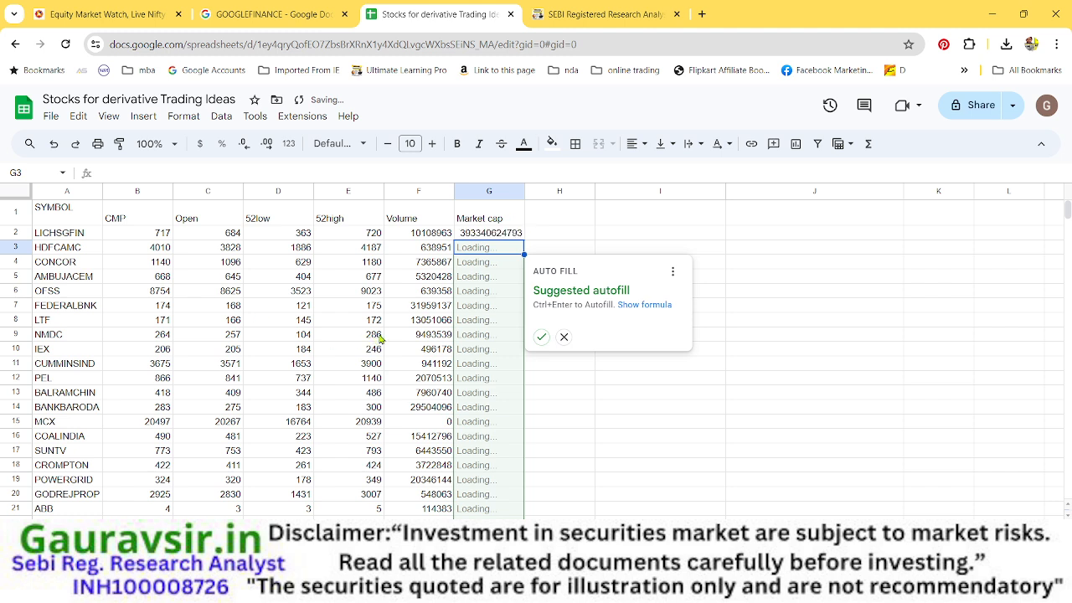
left_click(541, 335)
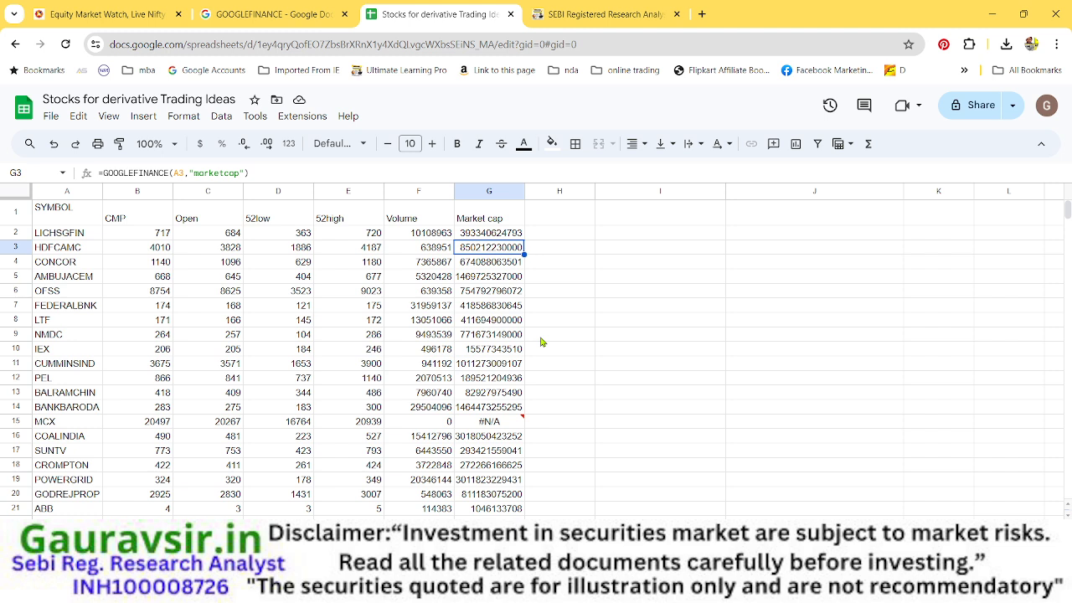
Step: Enter the header Recovery from Low in H1 and widen column H to fit it
left_click(572, 212)
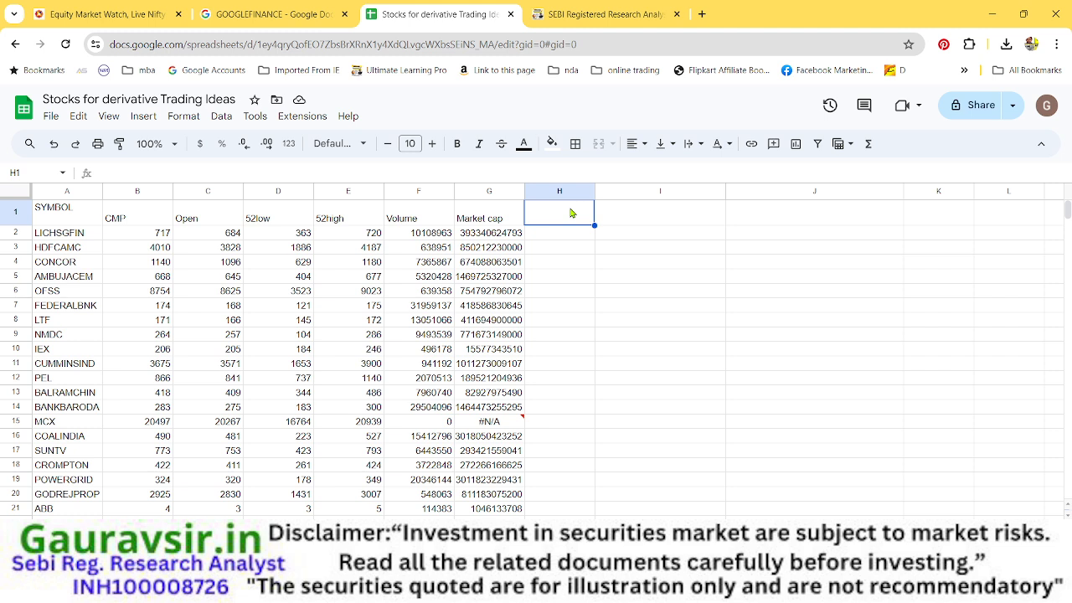
type("Recov")
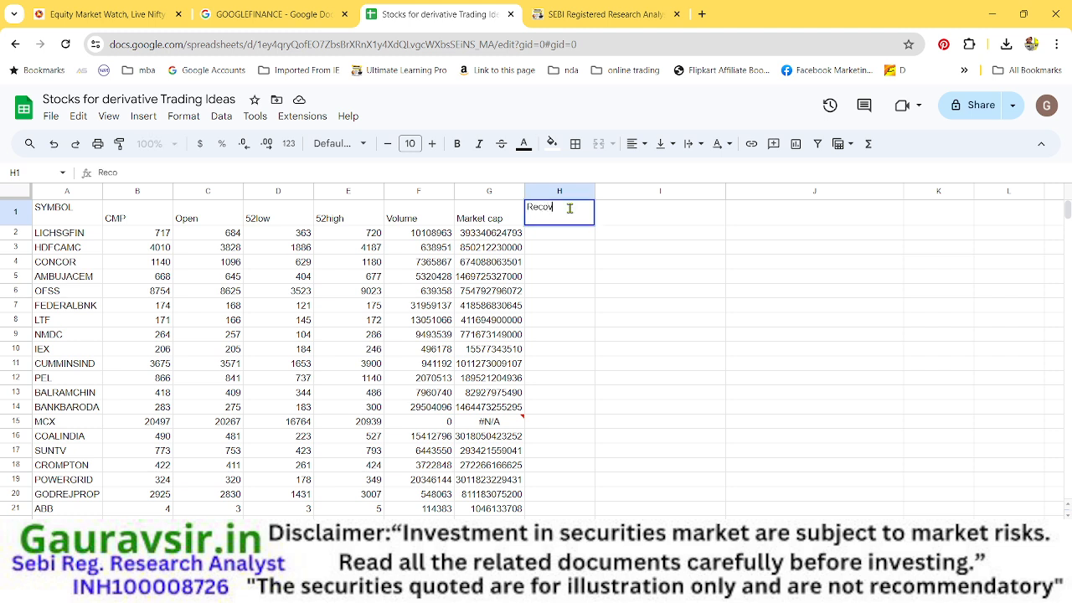
type("ery fro")
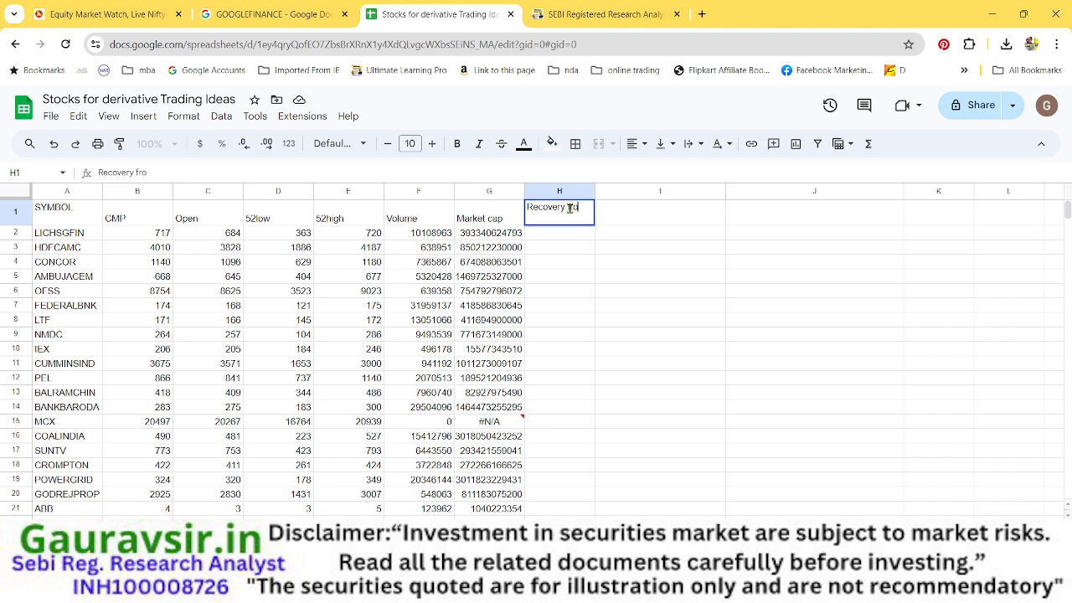
type("m Low")
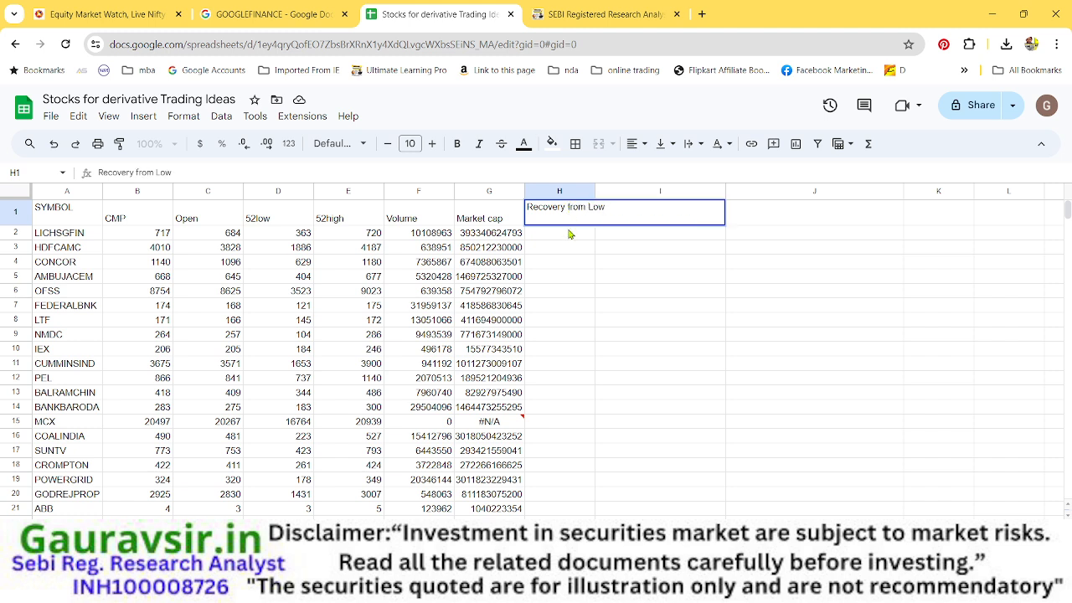
left_click(570, 235)
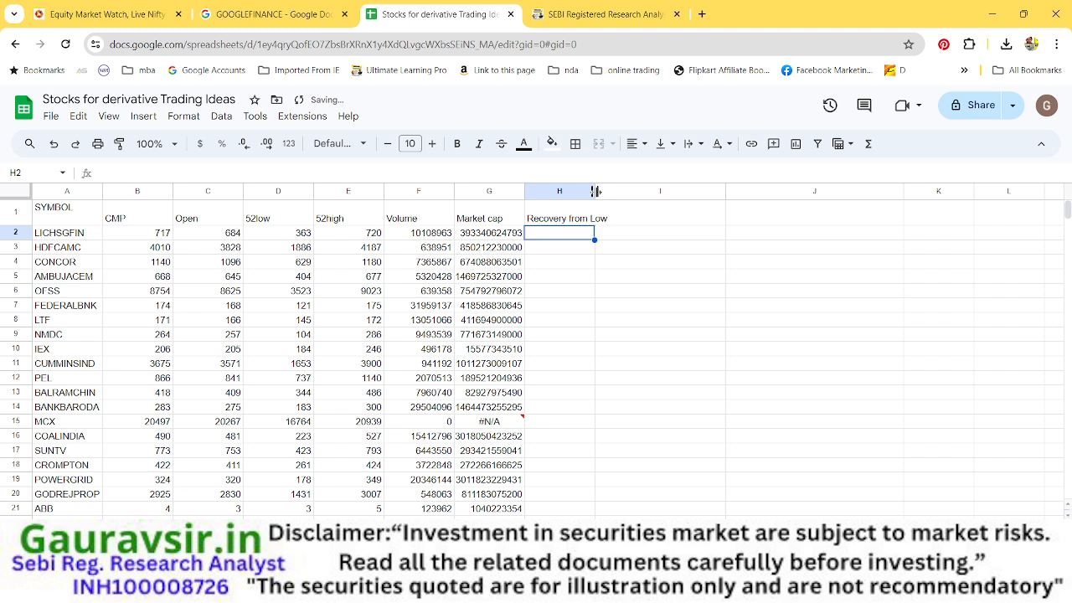
left_click_drag(595, 191, 610, 191)
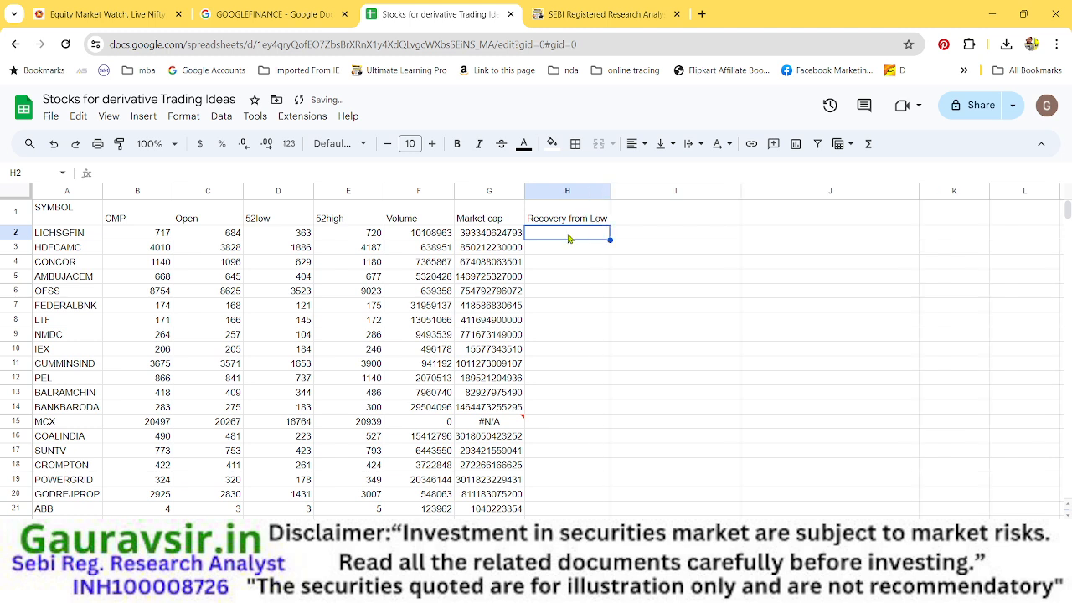
Step: Enter =((B2-D2)/D2)*100 in H2 and accept the suggested autofill for the rest of the Recovery from Low column
type("=")
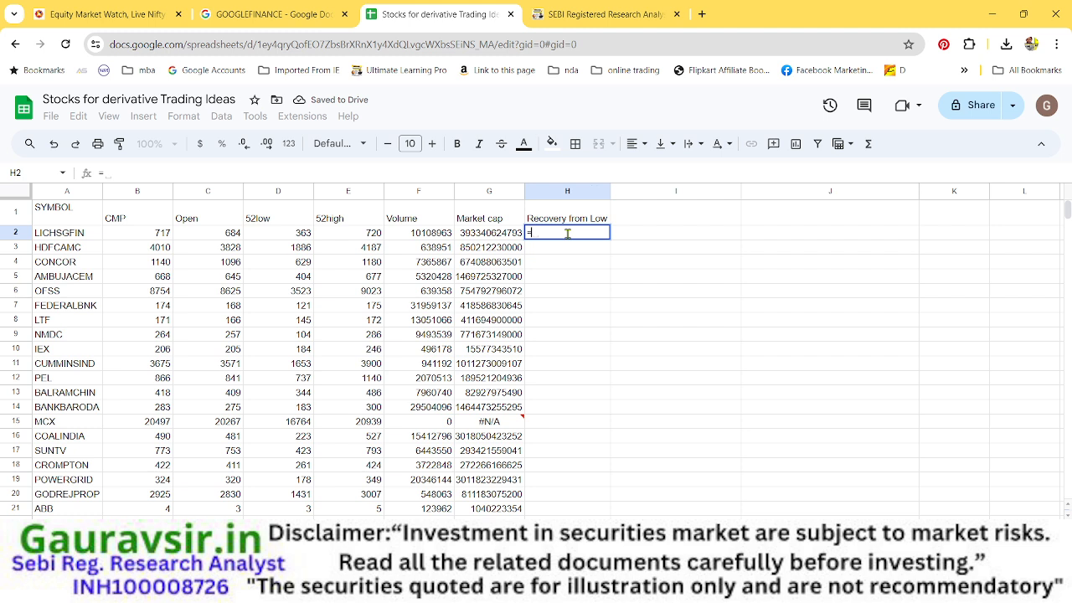
type("((")
left_click(156, 236)
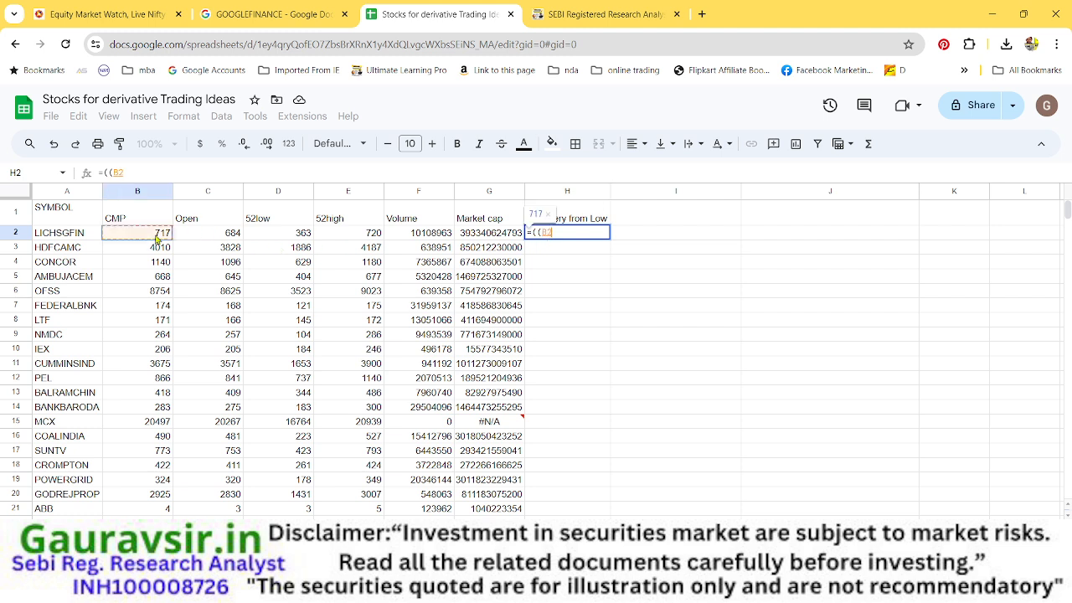
type("-")
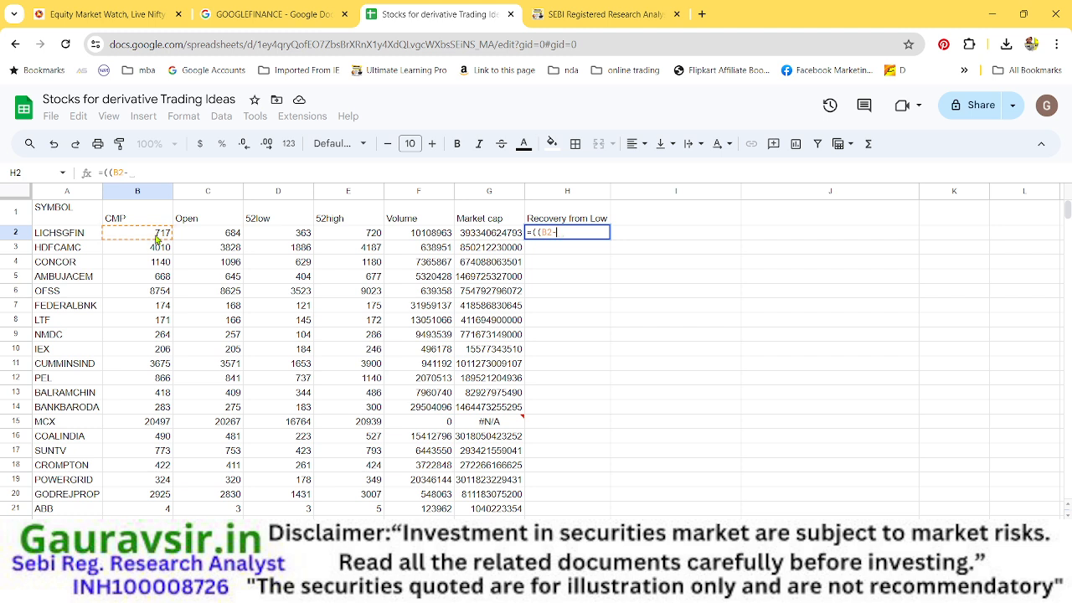
left_click(287, 237)
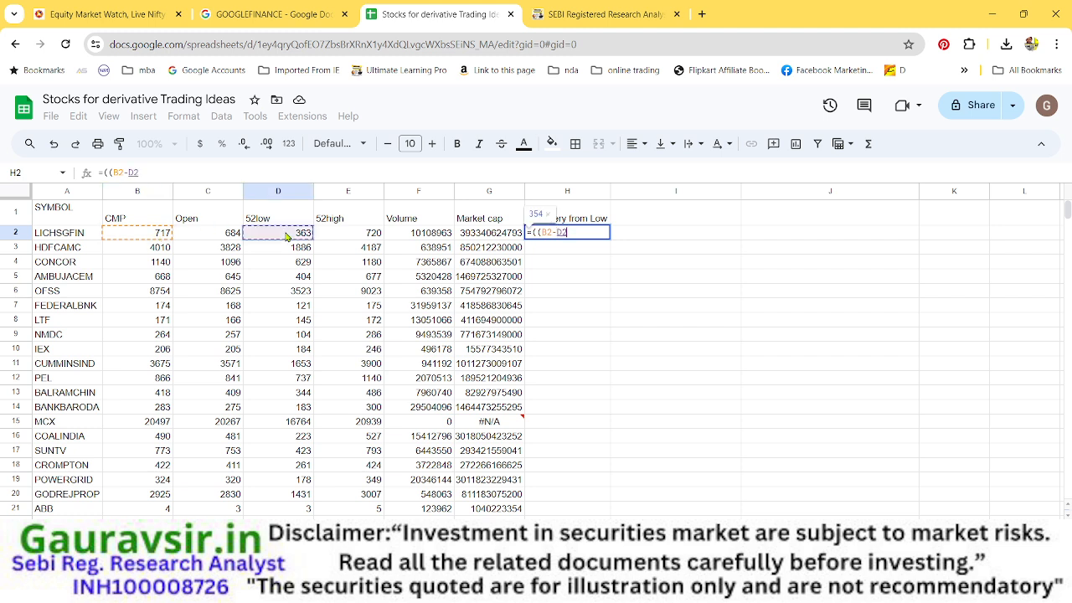
type(")")
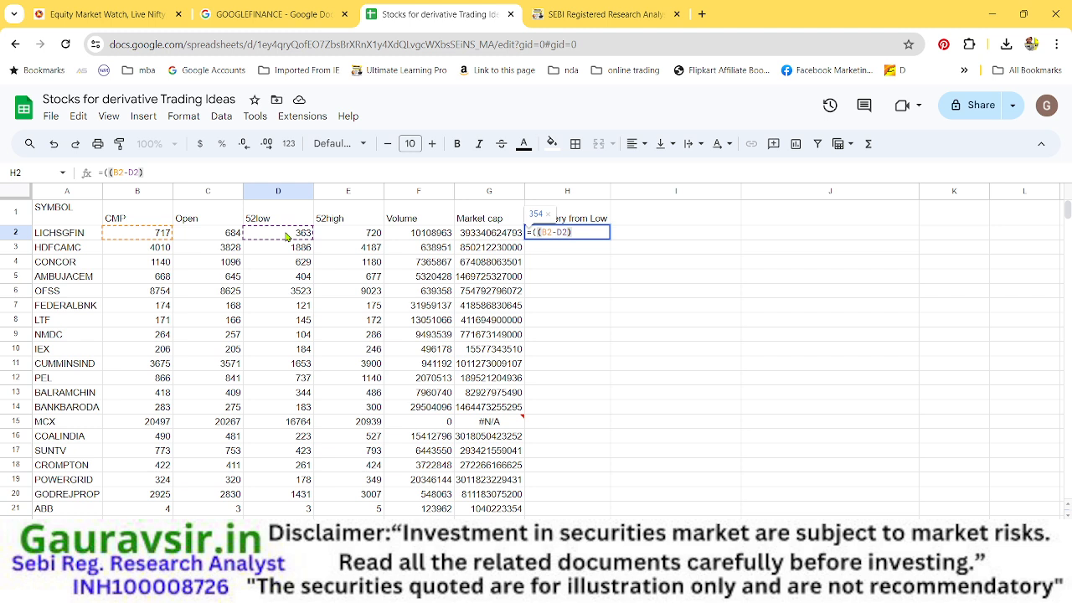
type("/")
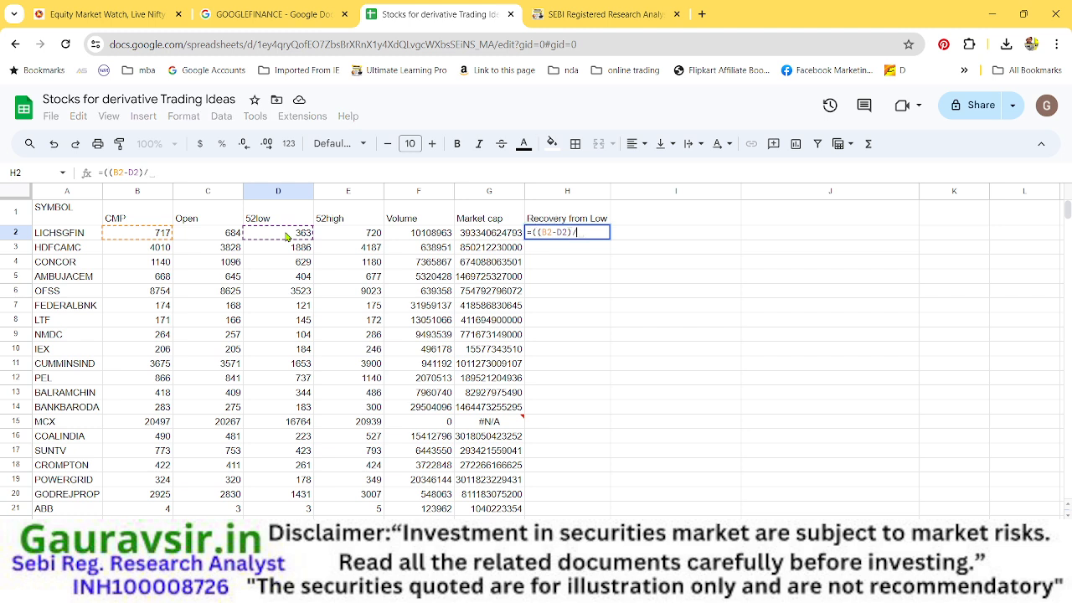
left_click(287, 237)
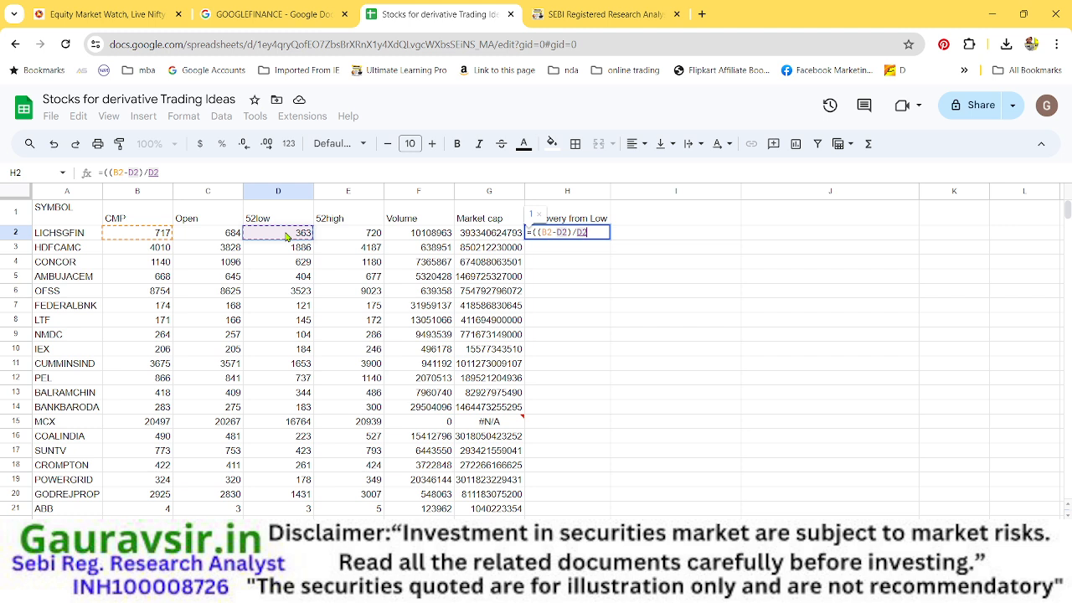
type(")*")
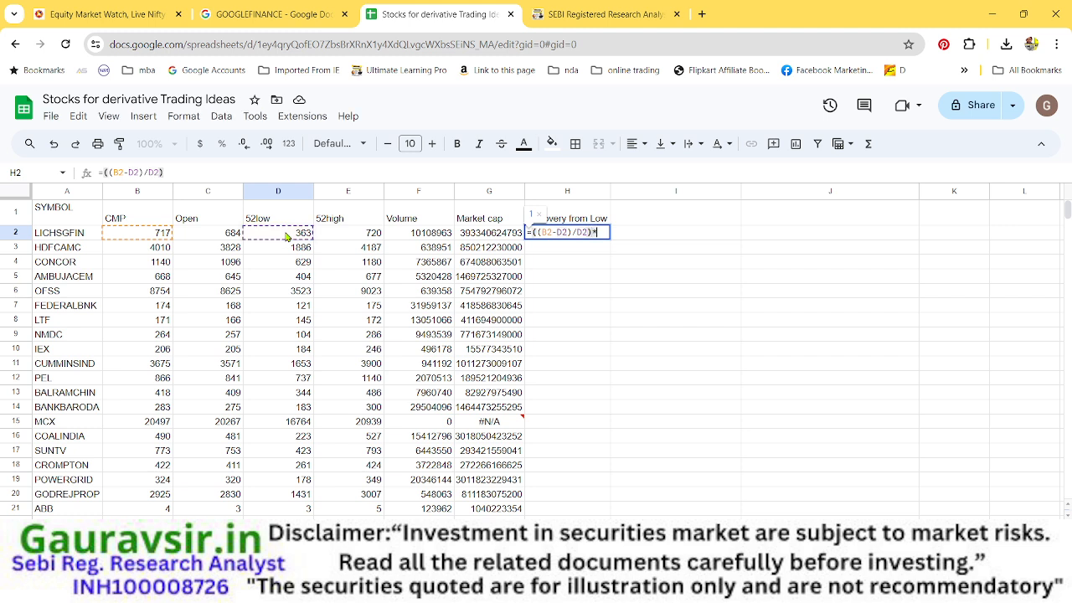
type("100")
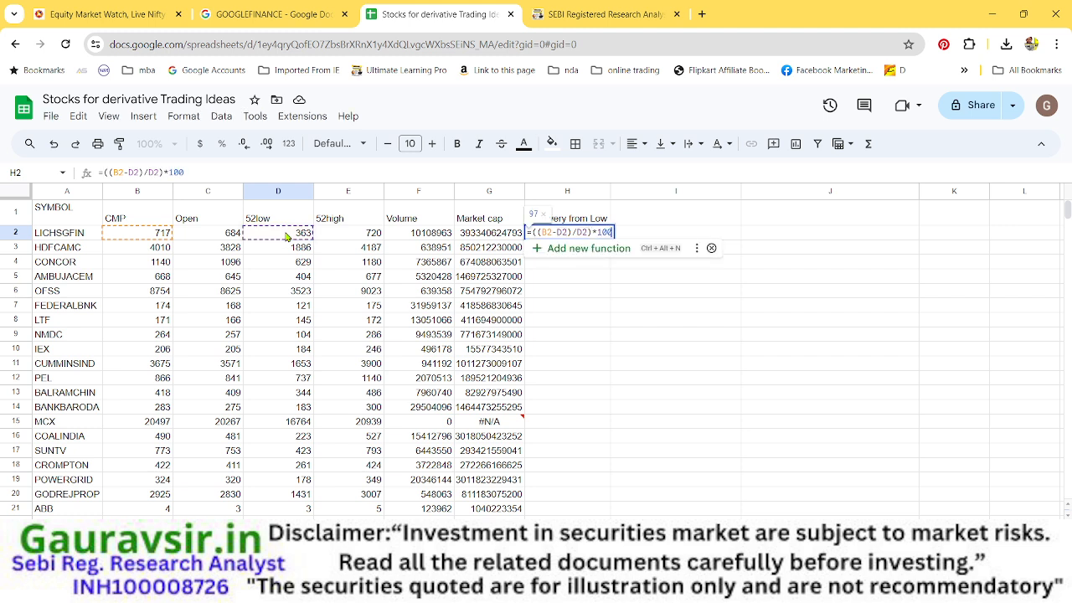
key("Return")
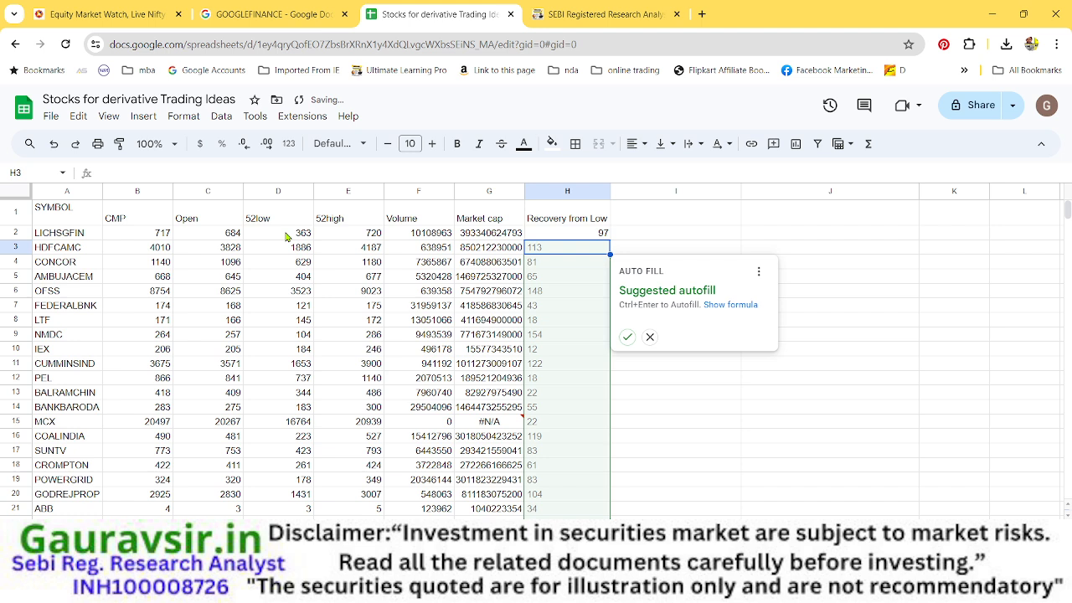
left_click(627, 336)
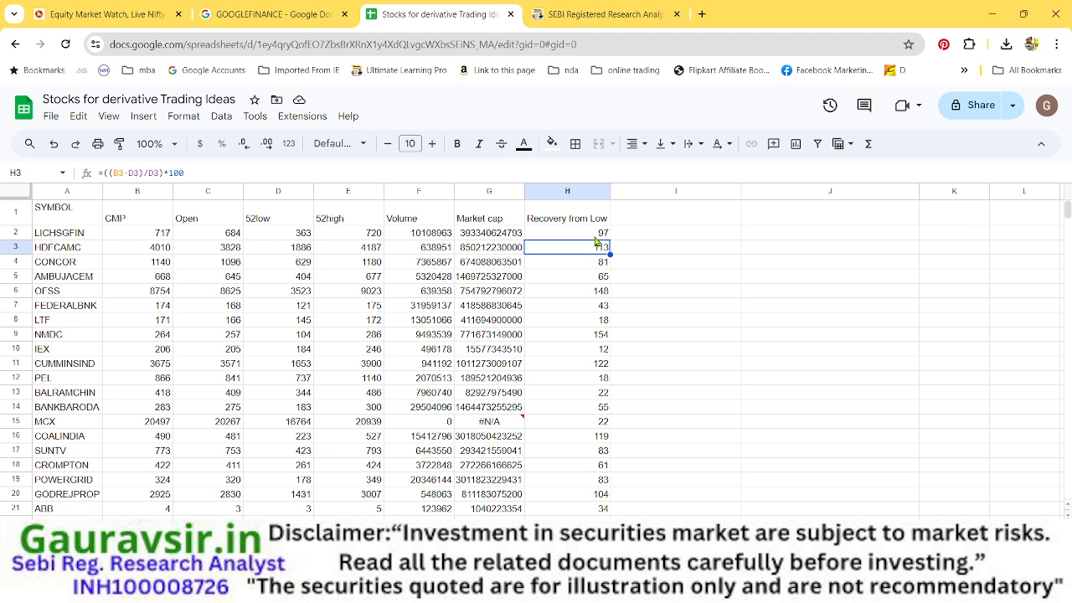
Step: Enter the column header Correction from High in I1
left_click(662, 220)
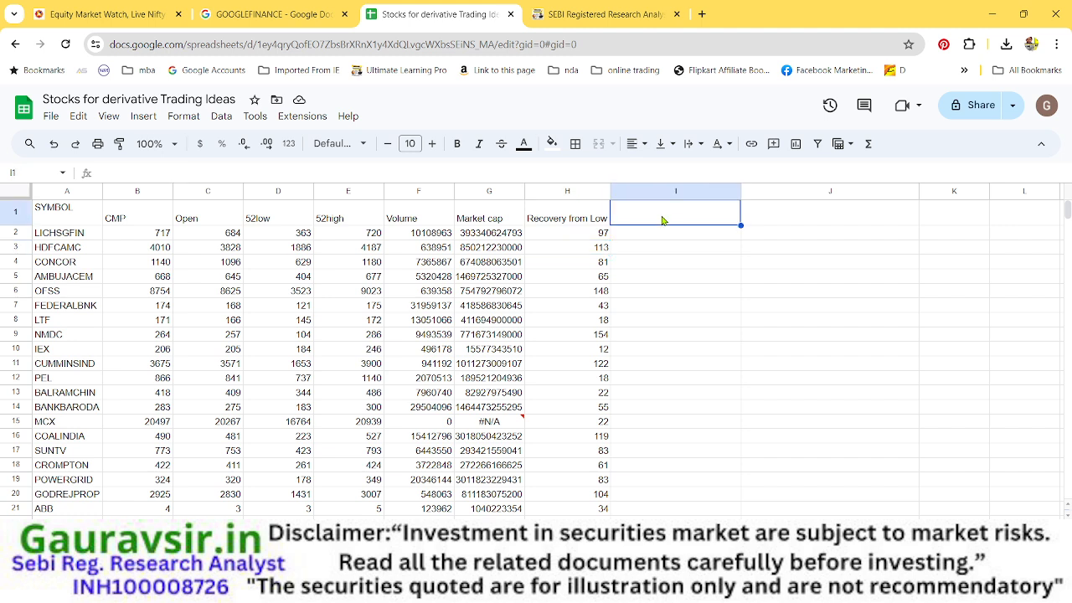
type("Correc")
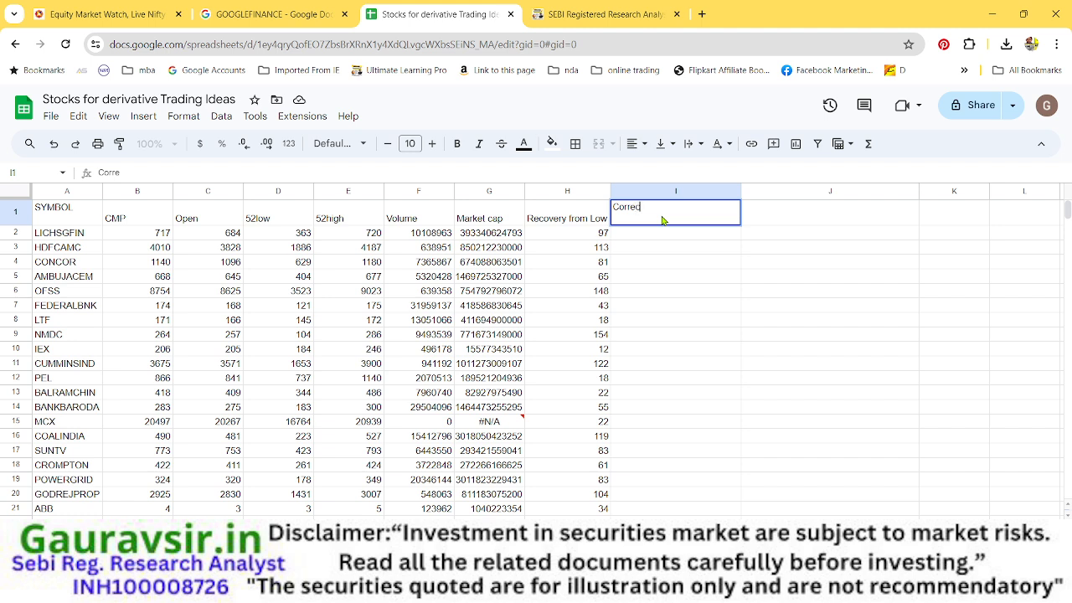
type("tion")
type("from High")
key("Return")
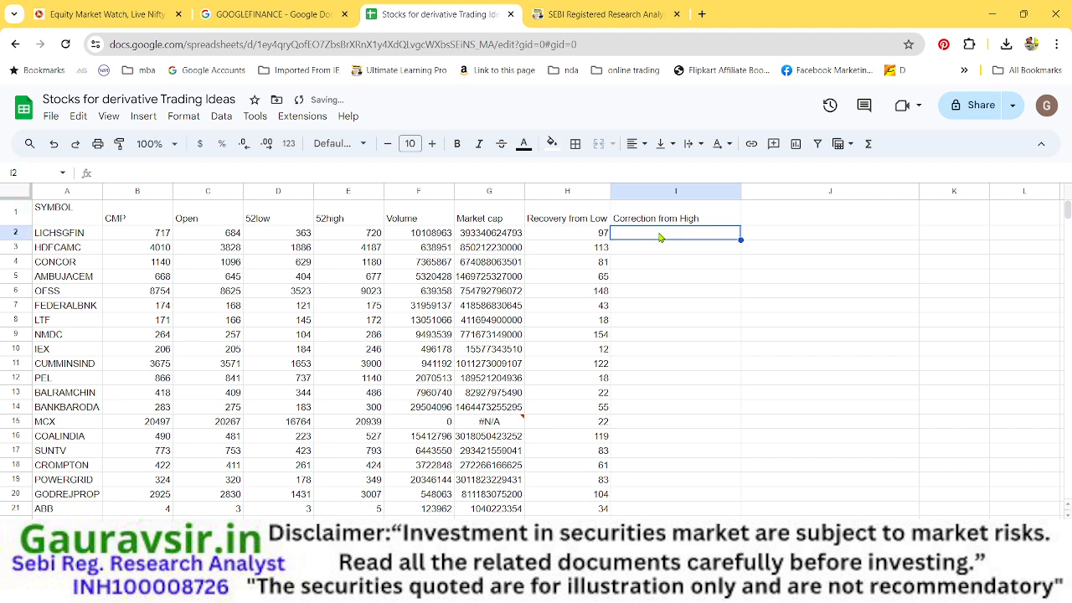
type("=(")
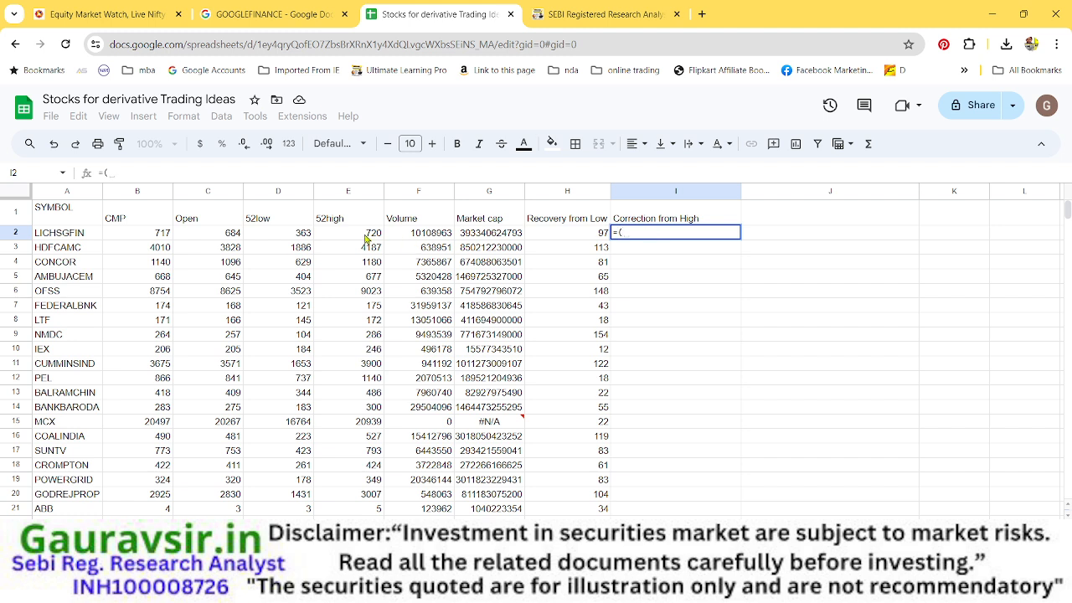
left_click(366, 234)
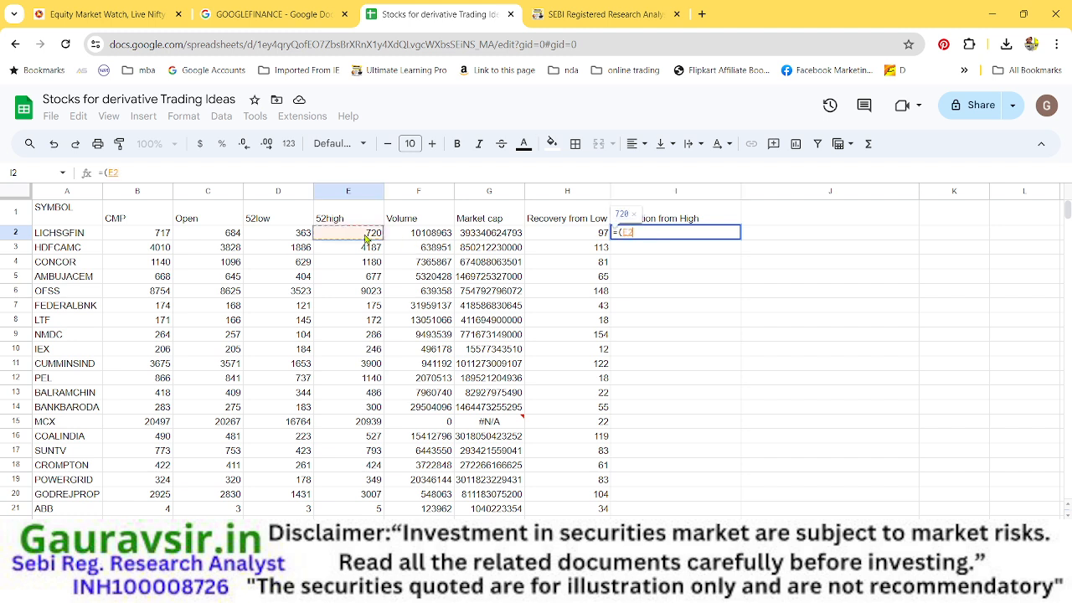
type("-")
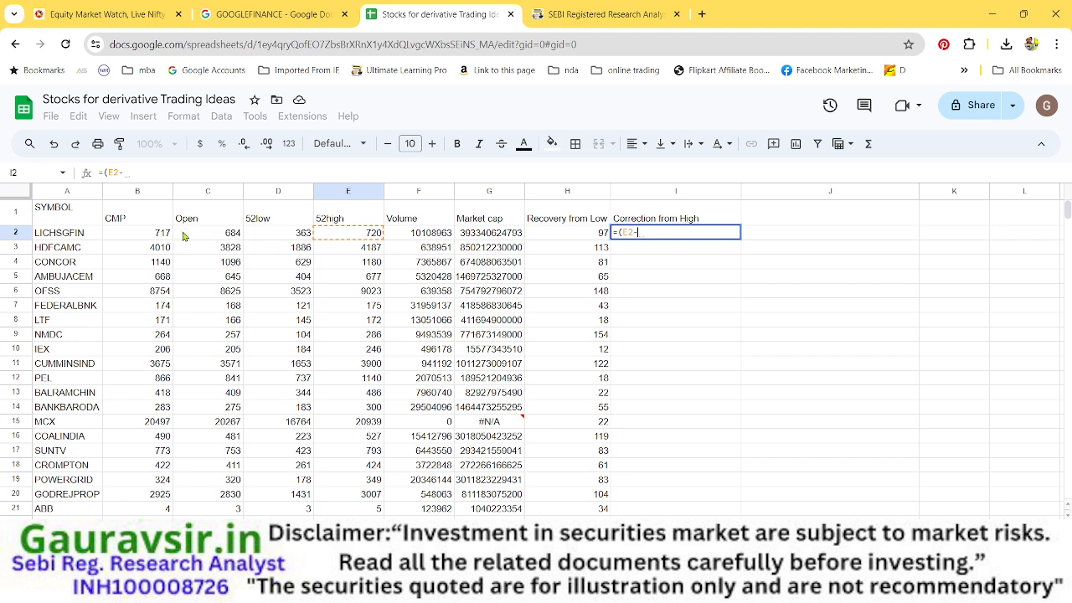
left_click(163, 240)
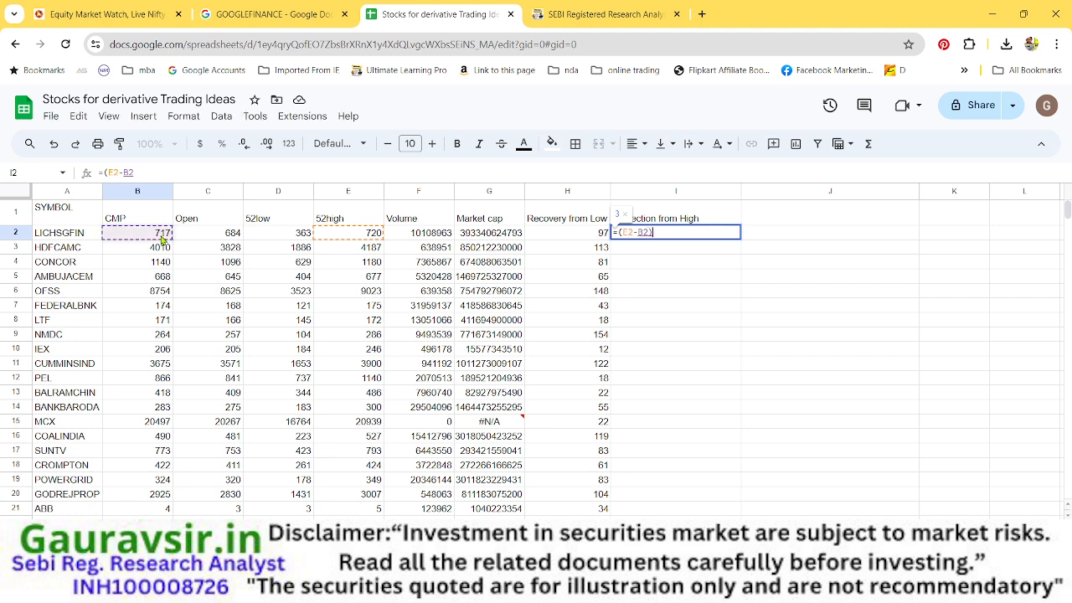
type(")")
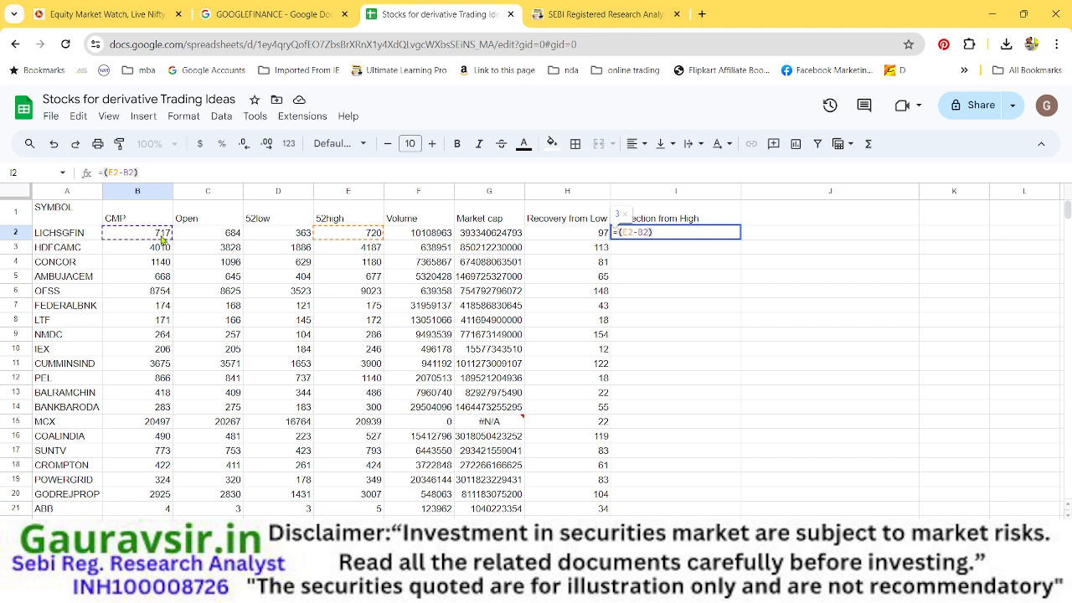
key("BackSpace")
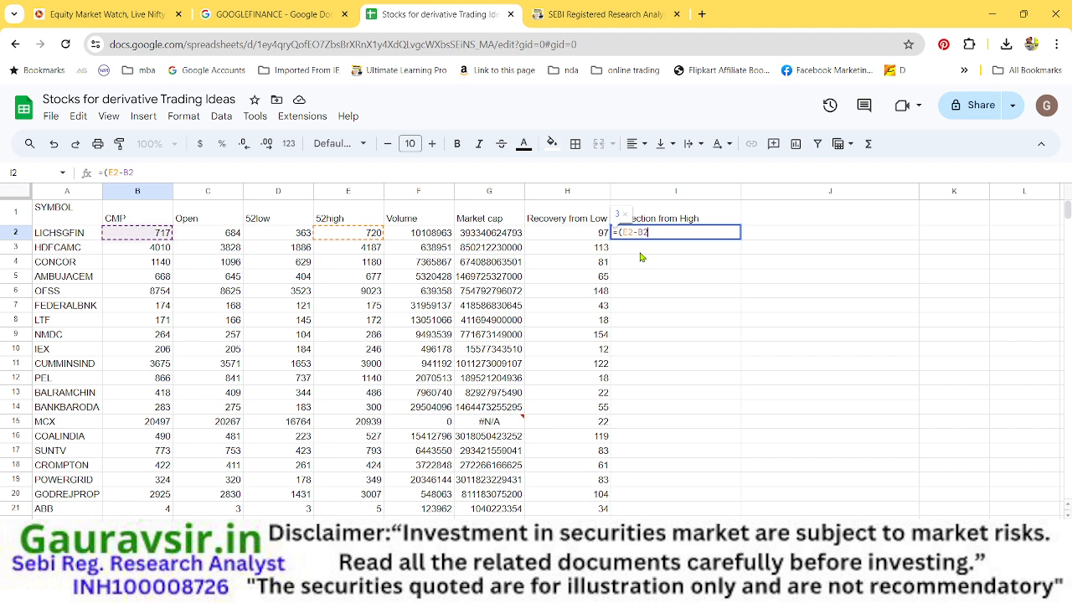
key("BackSpace")
key("BackSpace")
key("BackSpace")
key("BackSpace")
key("BackSpace")
key("BackSpace")
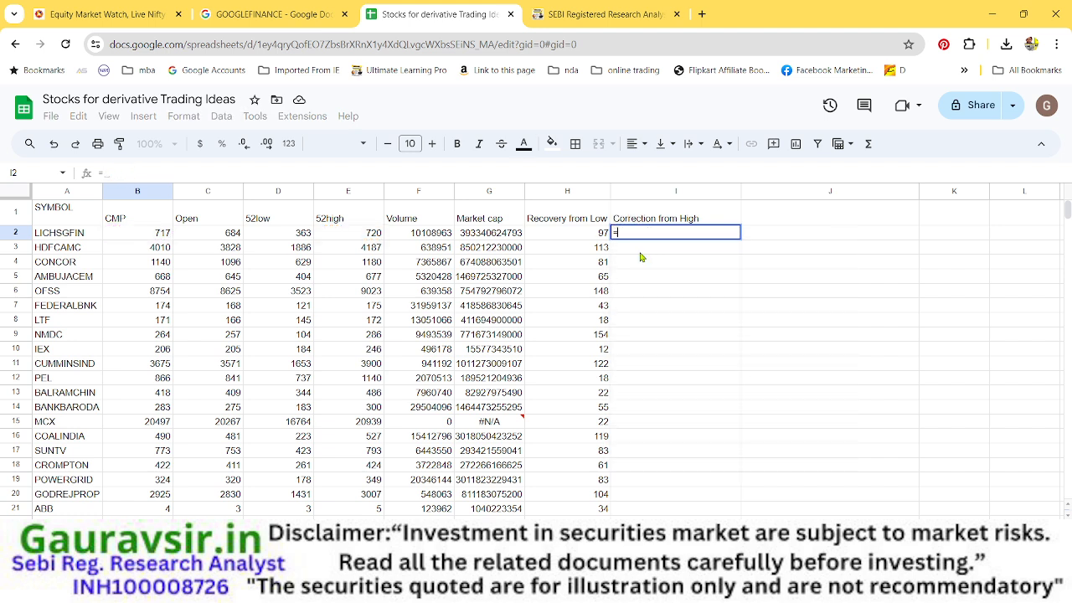
Step: Enter =((E2-B2)/E2)*100 in I2 and accept the suggested autofill for the rest of the Correction from High column
type("((")
left_click(370, 234)
type("-")
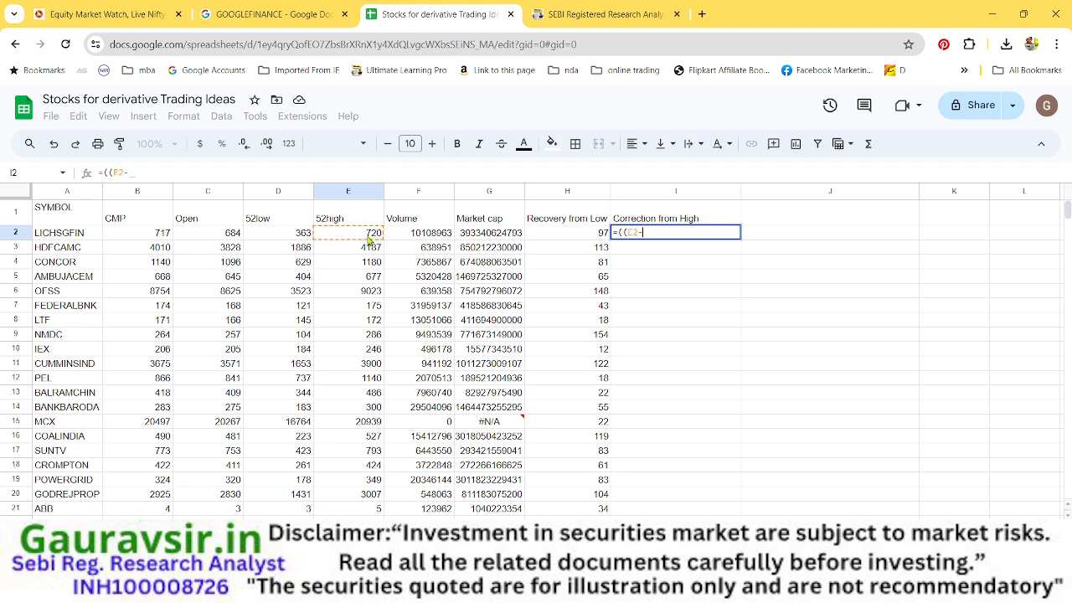
left_click(159, 238)
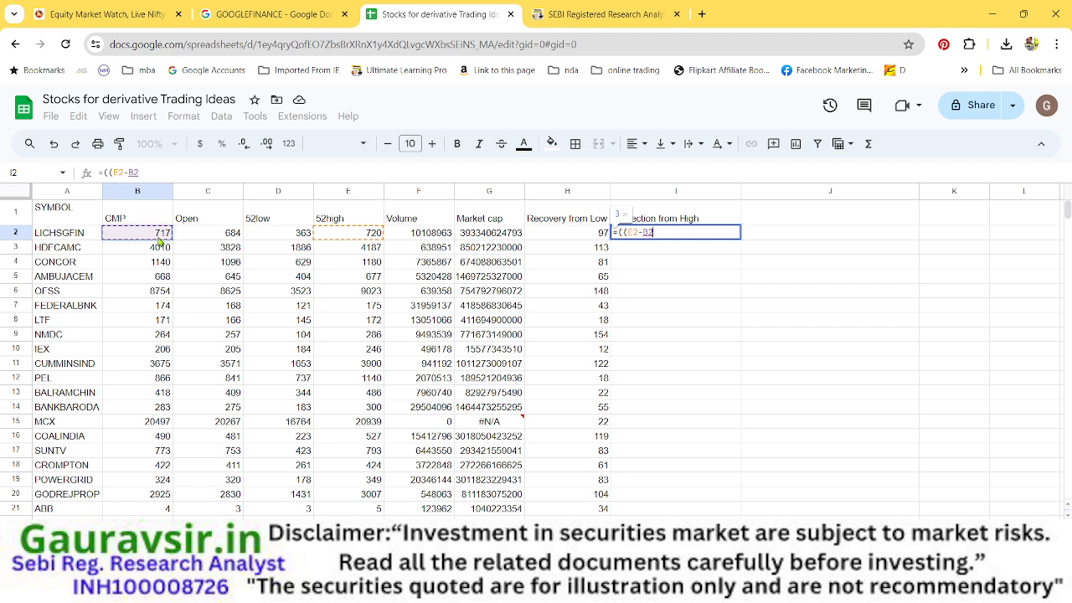
type(")/")
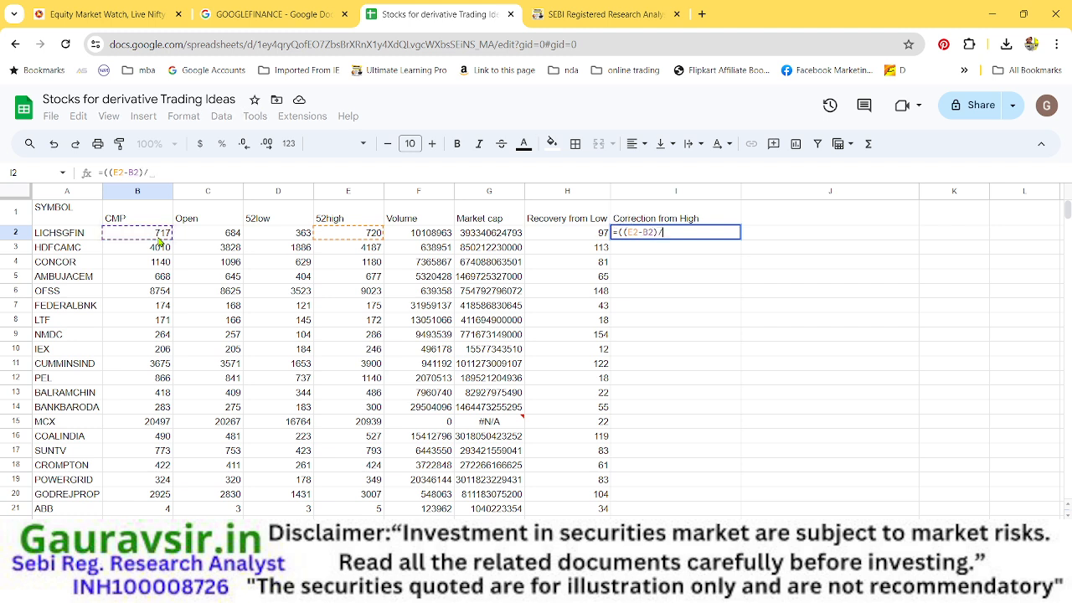
left_click(351, 235)
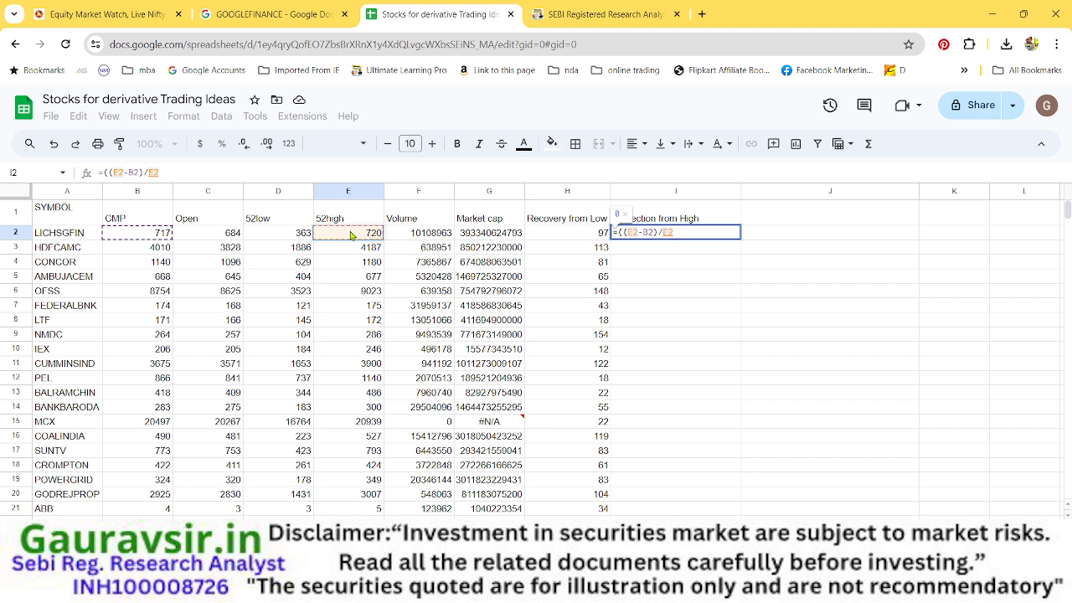
type(")")
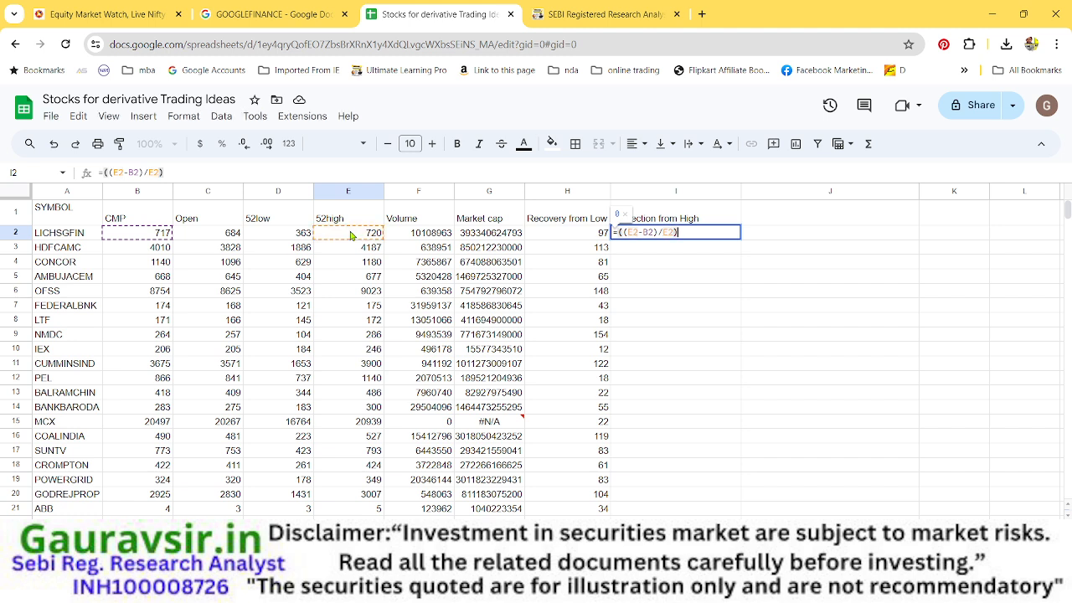
type("*100")
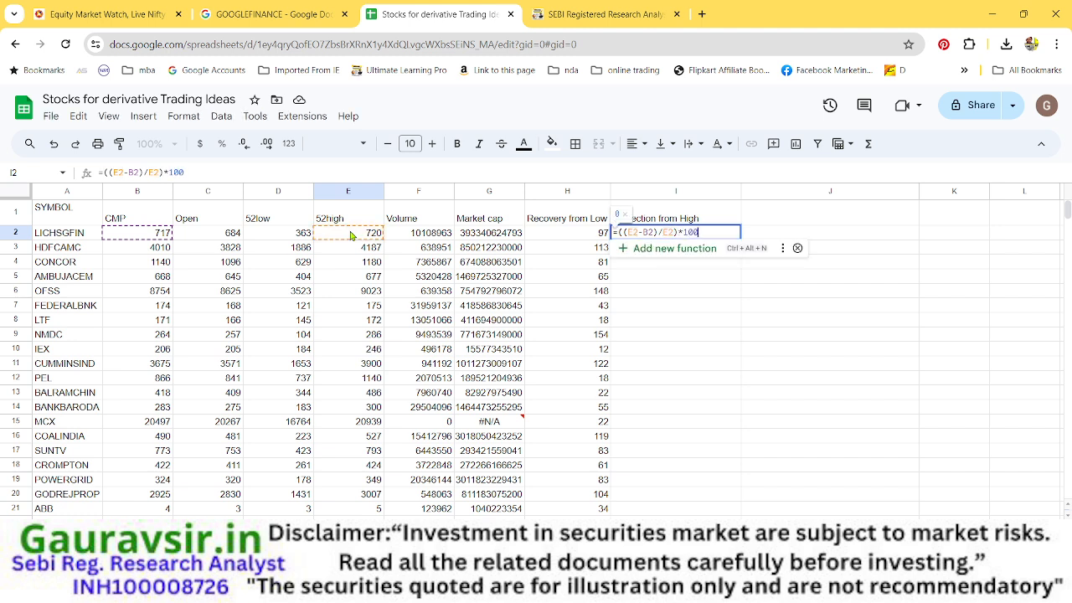
key("Return")
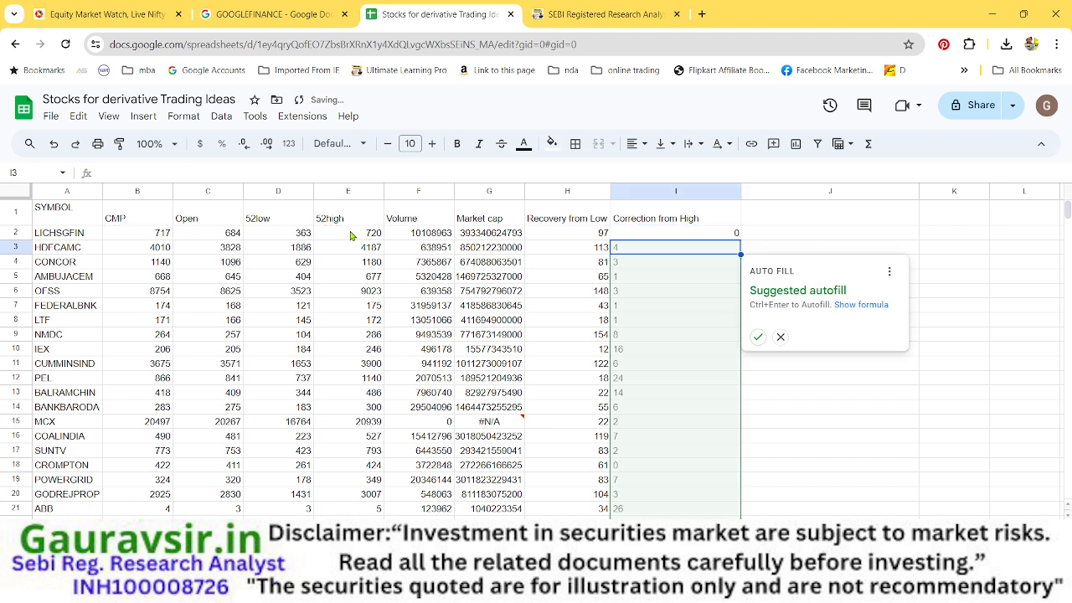
left_click(757, 338)
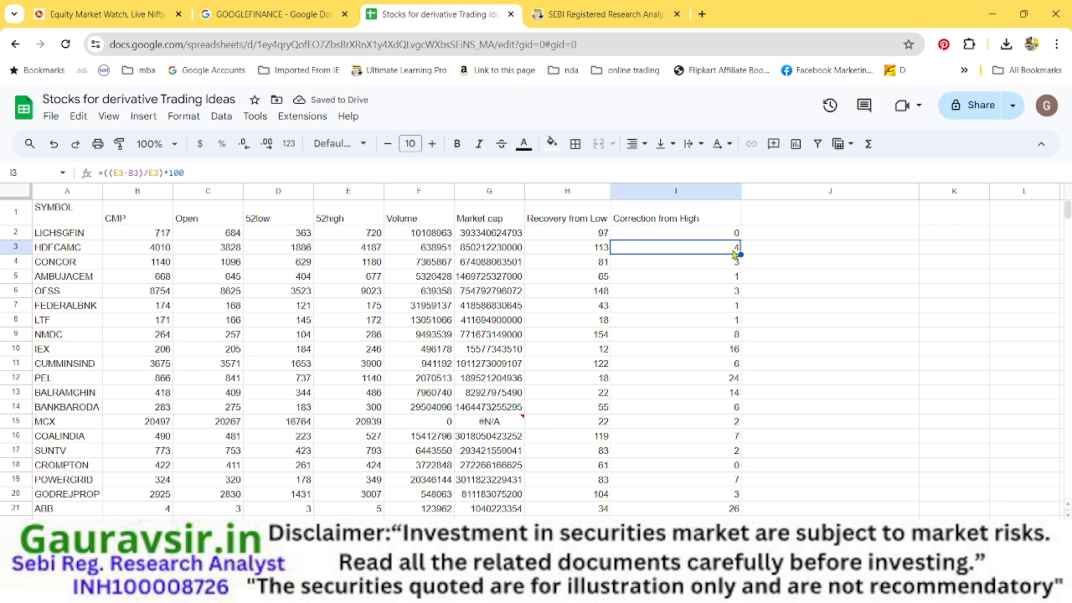
Step: Try one decimal place on all the table's numbers and return them to whole numbers
left_click(809, 368)
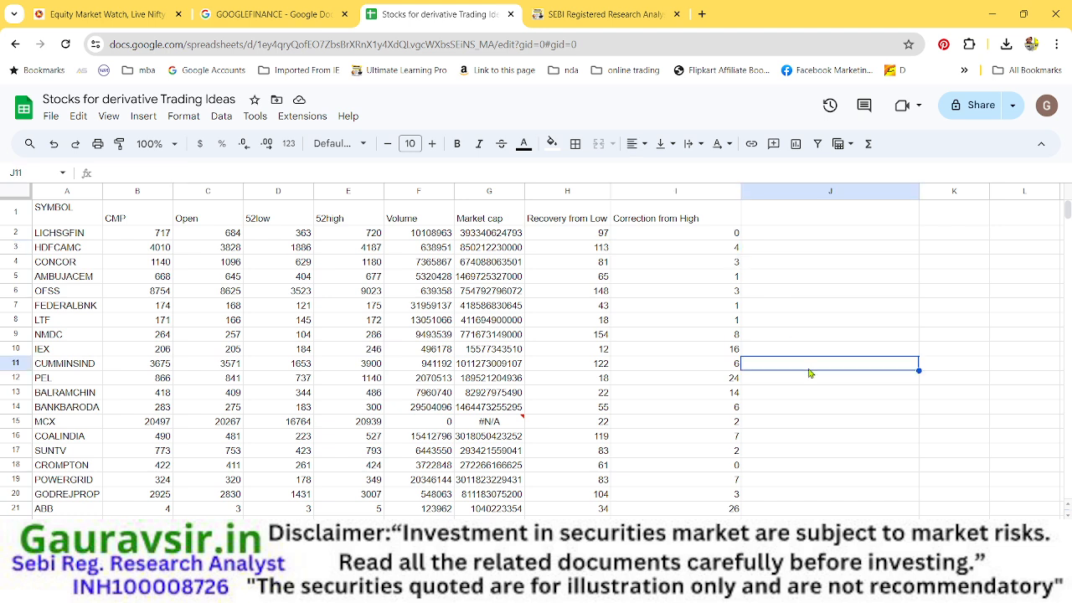
key("ctrl+a")
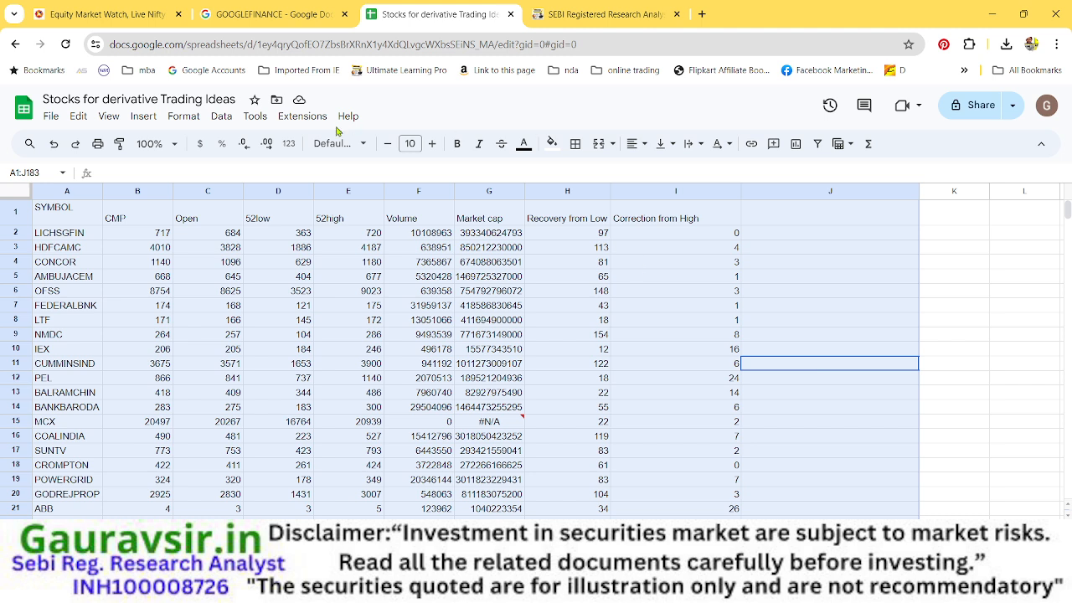
left_click(266, 147)
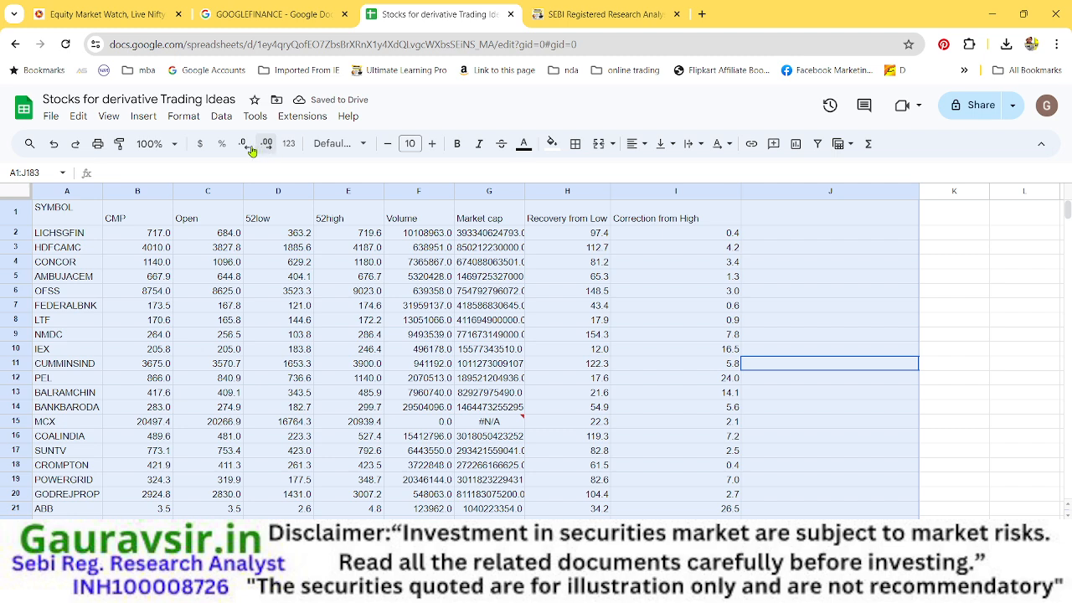
left_click(244, 147)
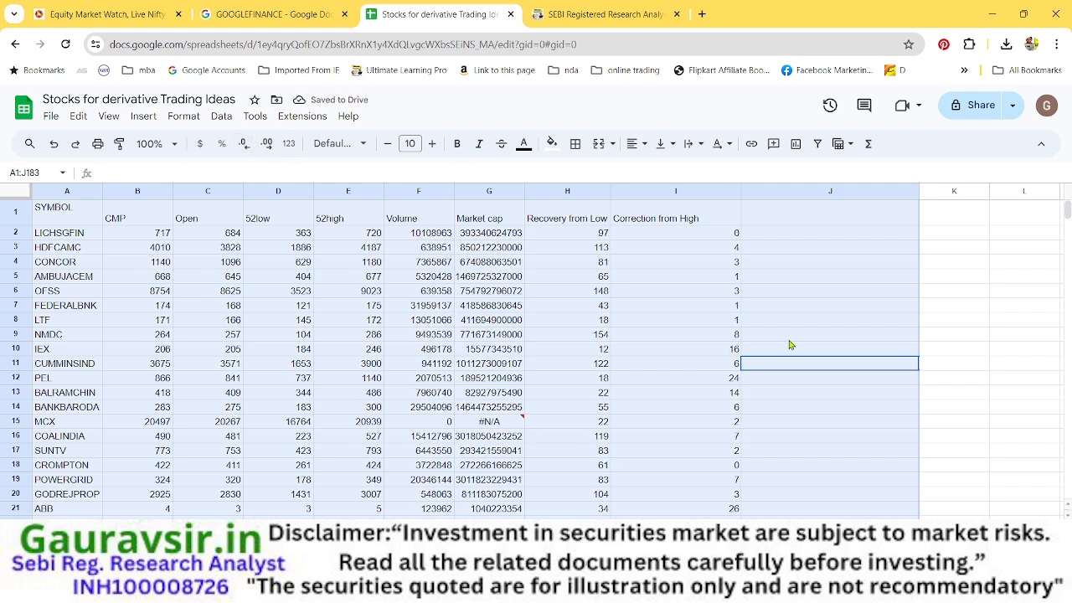
left_click(876, 349)
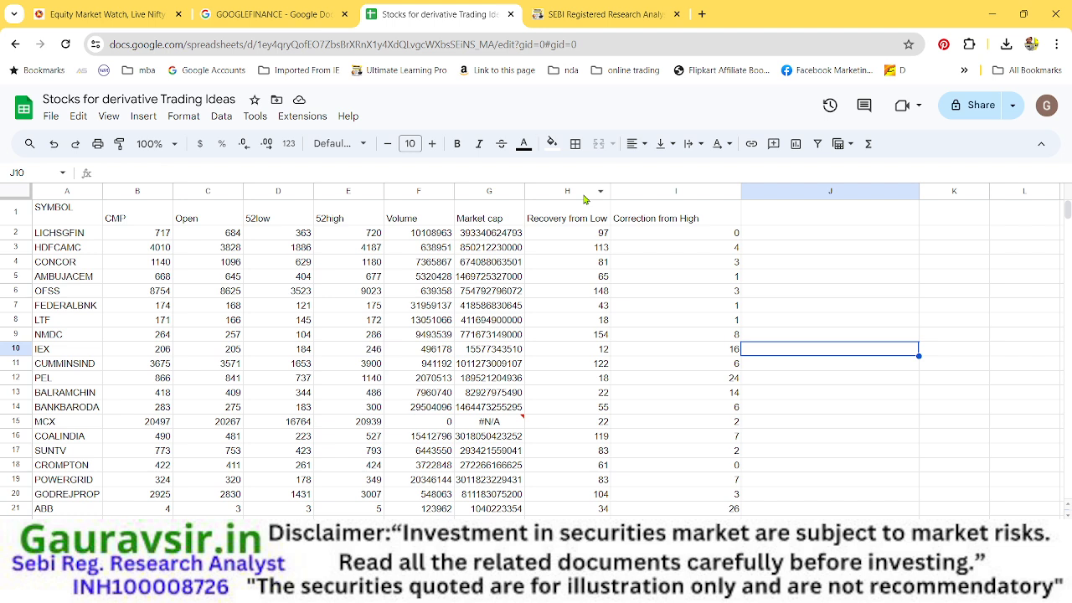
Step: Center-align the contents of the whole stock table horizontally, including the headers
left_click(583, 195)
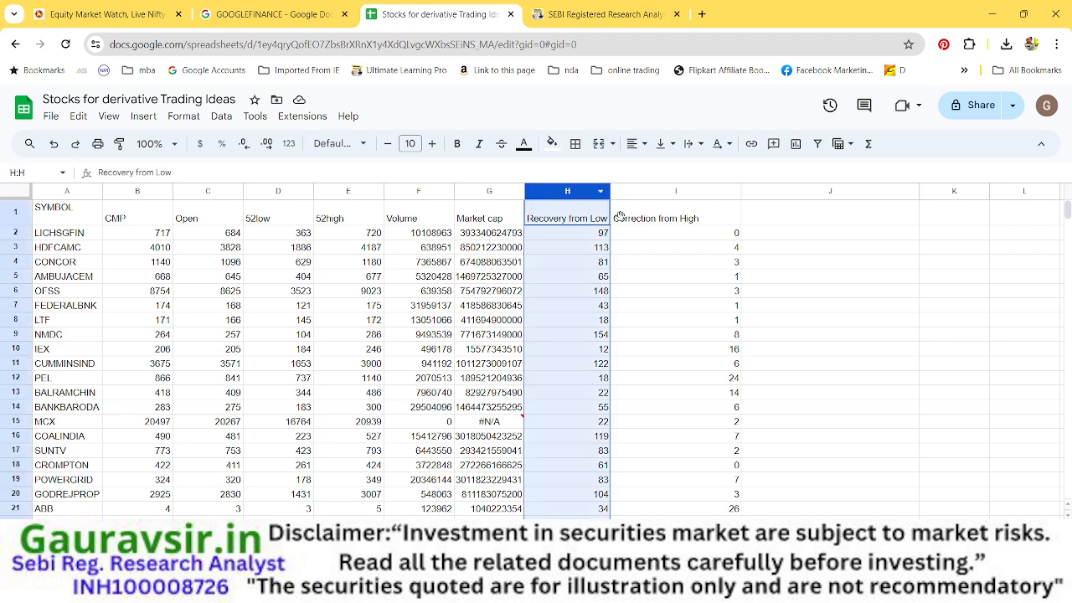
left_click(787, 384)
key("ctrl+a")
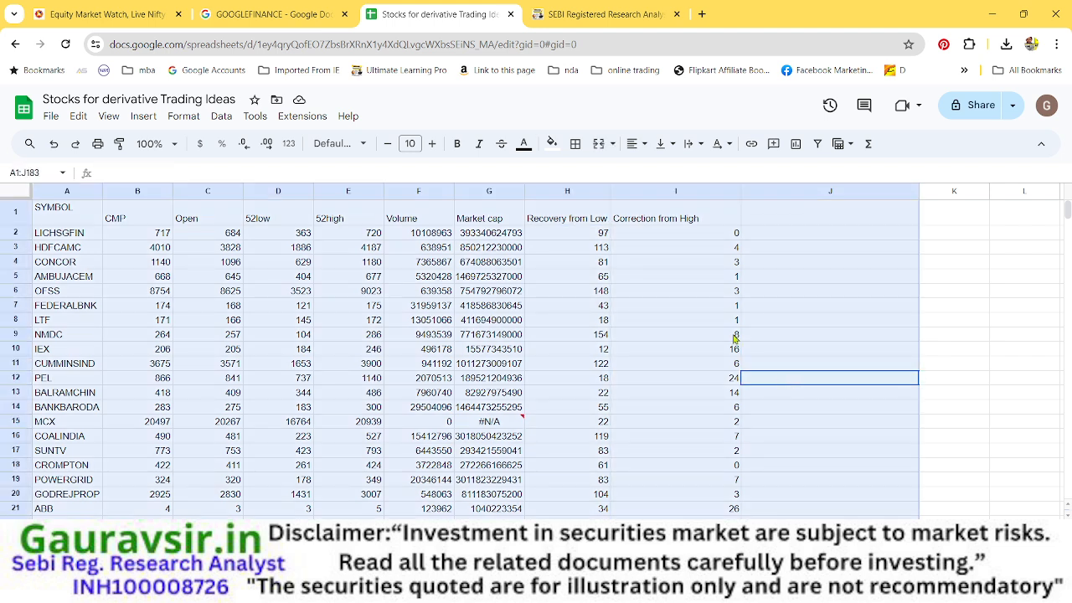
left_click(639, 154)
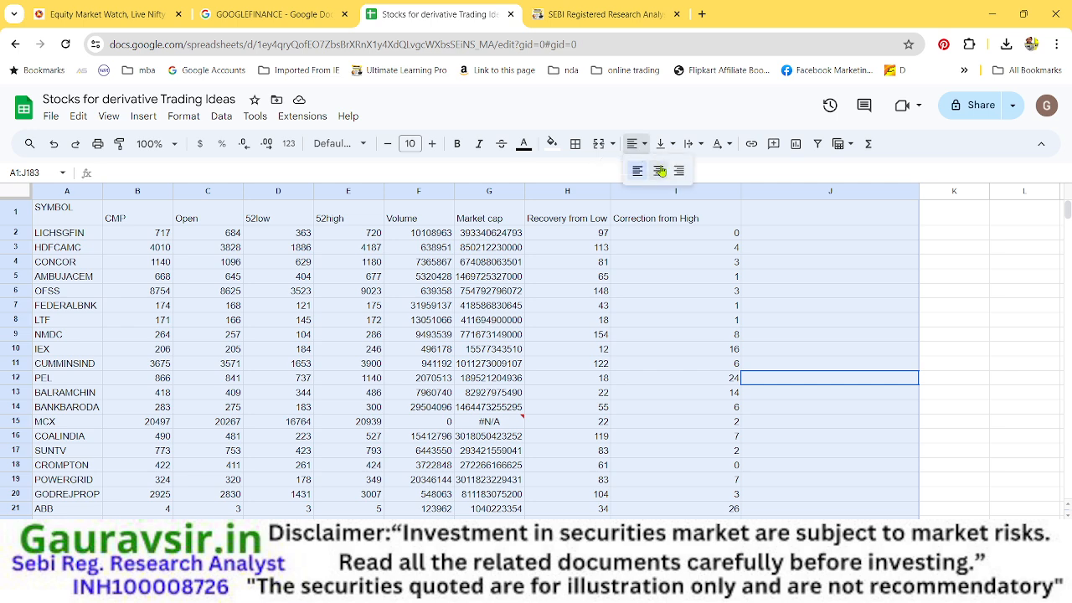
left_click(659, 170)
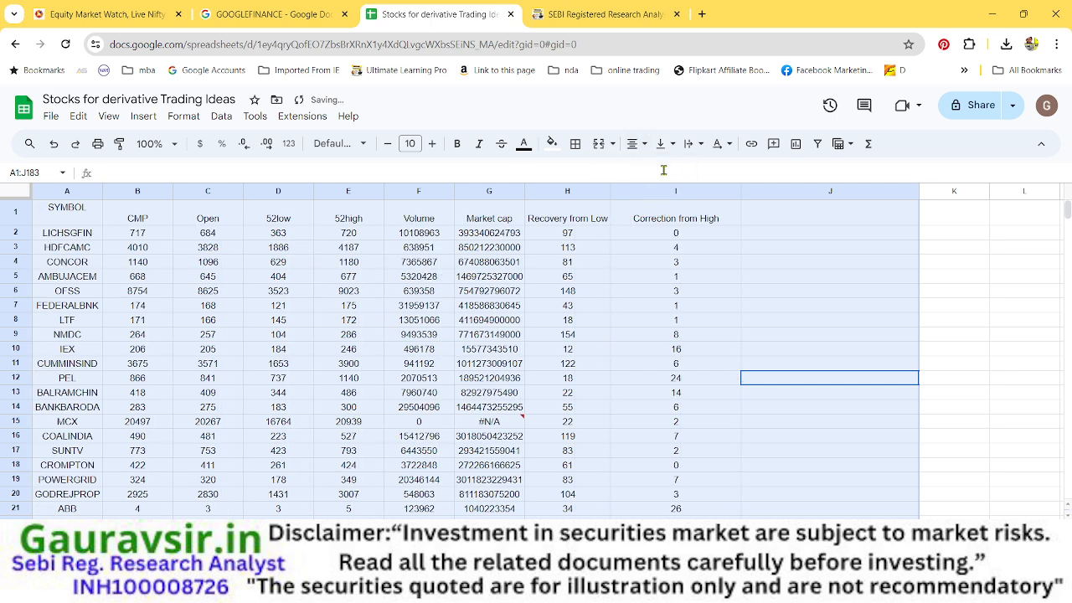
left_click(747, 336)
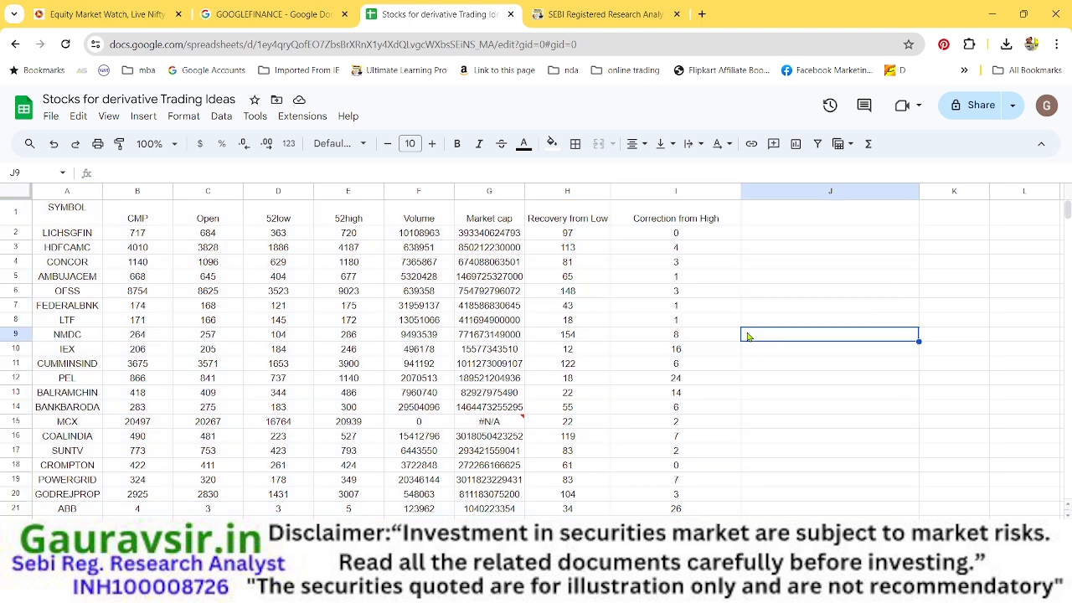
Step: Set the whole stock table's font size to 11 and make its text bold
key("ctrl+a")
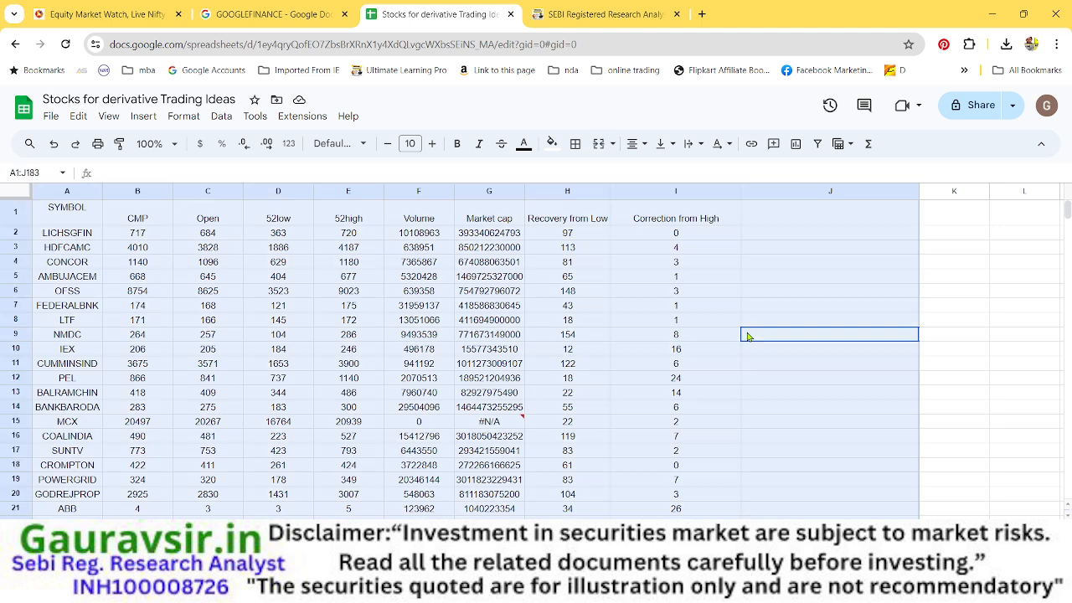
left_click(432, 144)
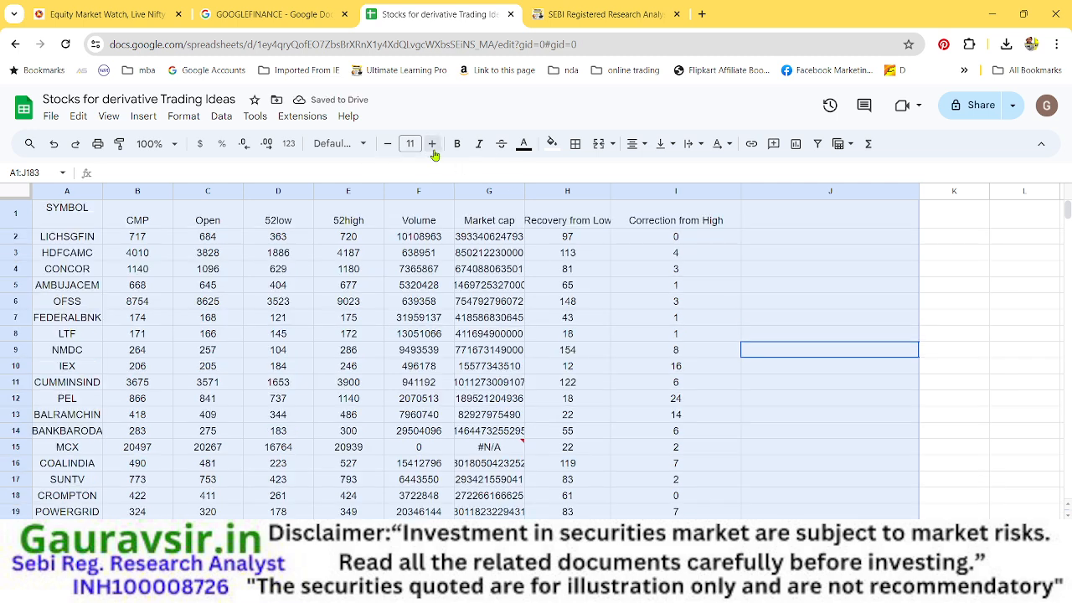
left_click(457, 144)
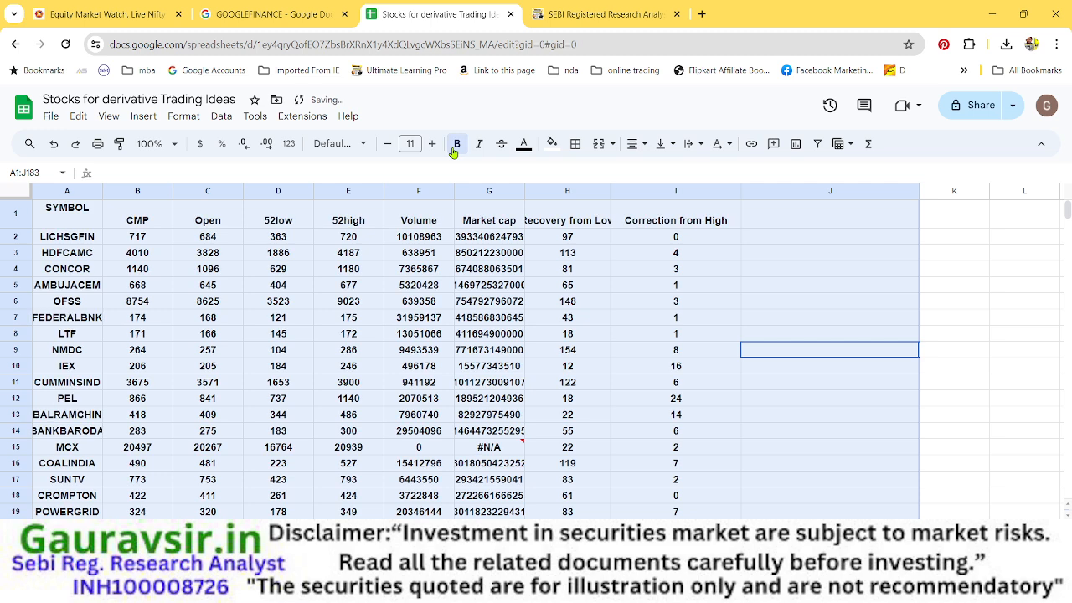
Step: Add a filter to the whole stock table in columns A to I
left_click(718, 307)
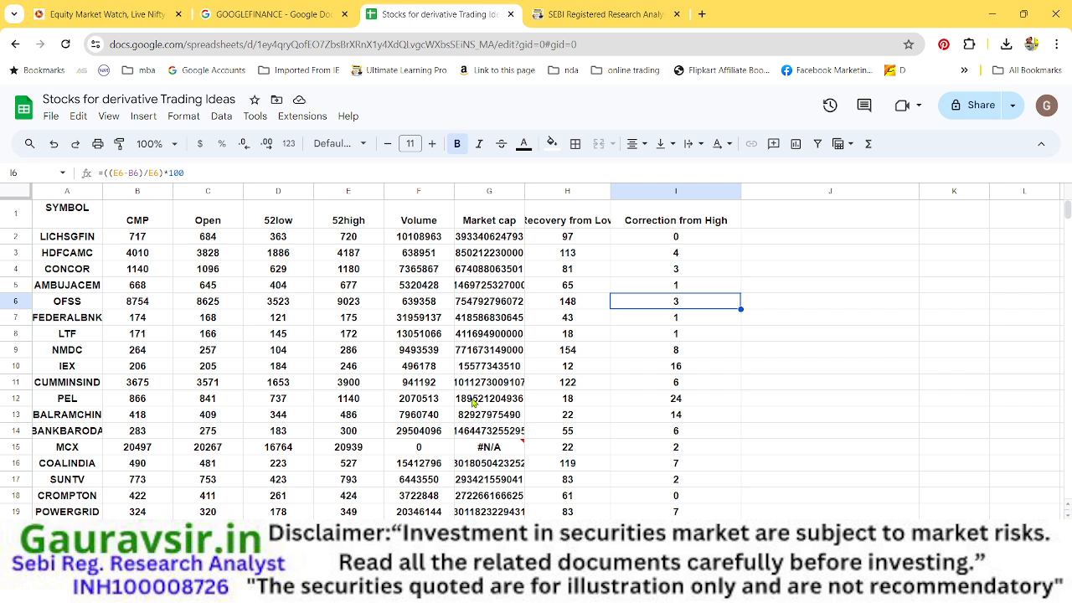
key("ctrl+a")
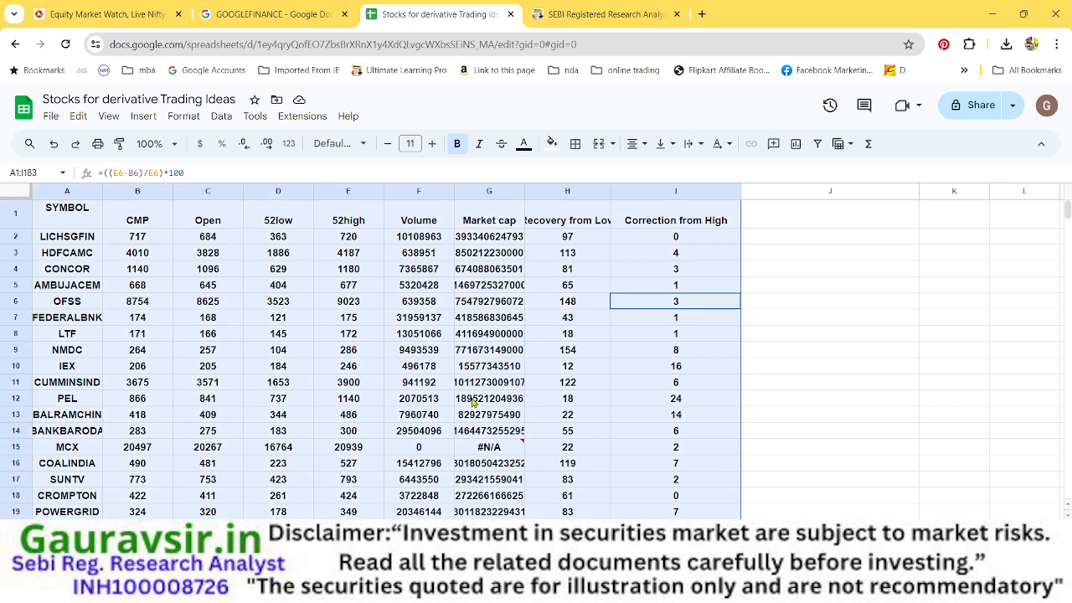
left_click(819, 146)
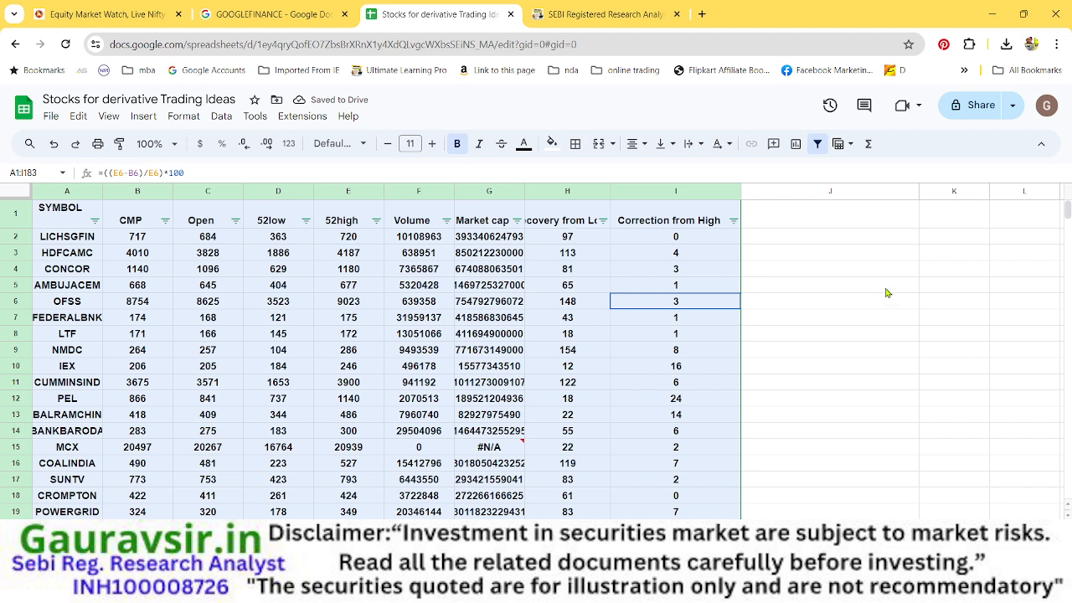
left_click(725, 368)
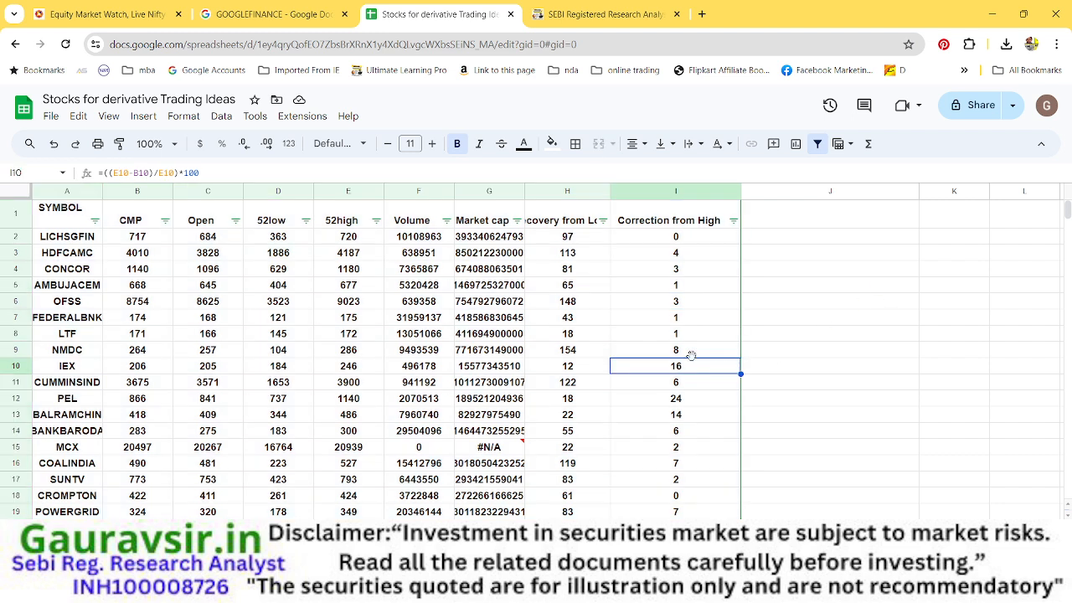
Step: Sort the table by Recovery from Low in ascending order (A to Z)
left_click(603, 222)
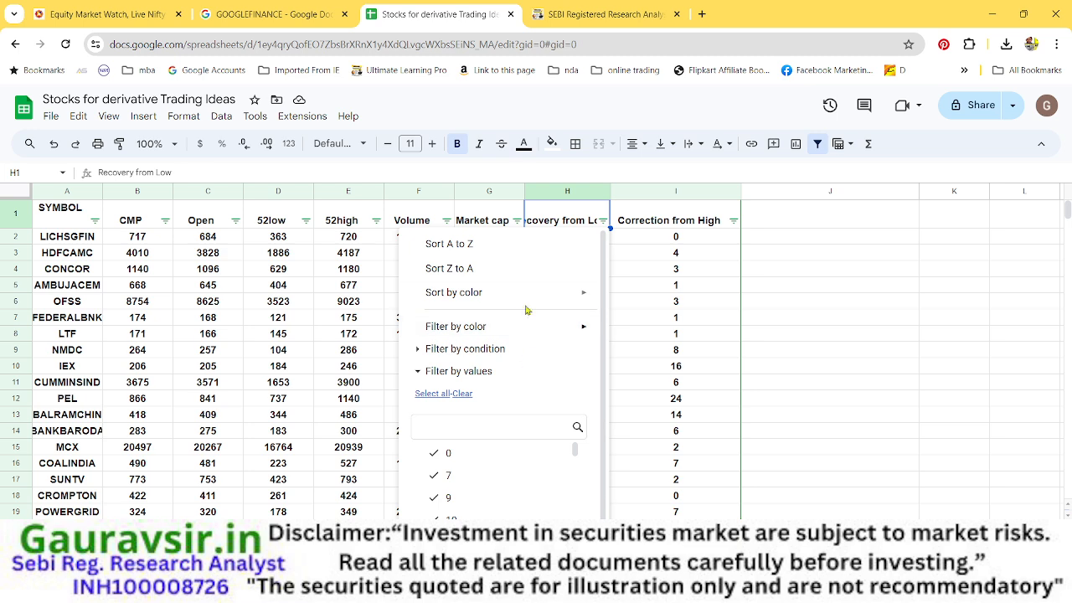
left_click(512, 254)
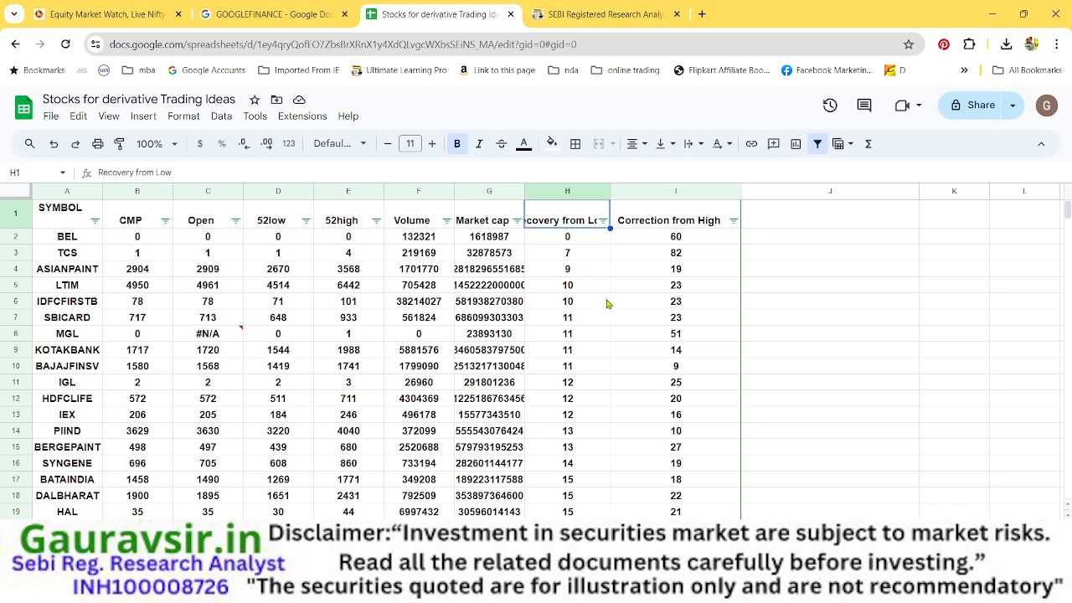
left_click(627, 355)
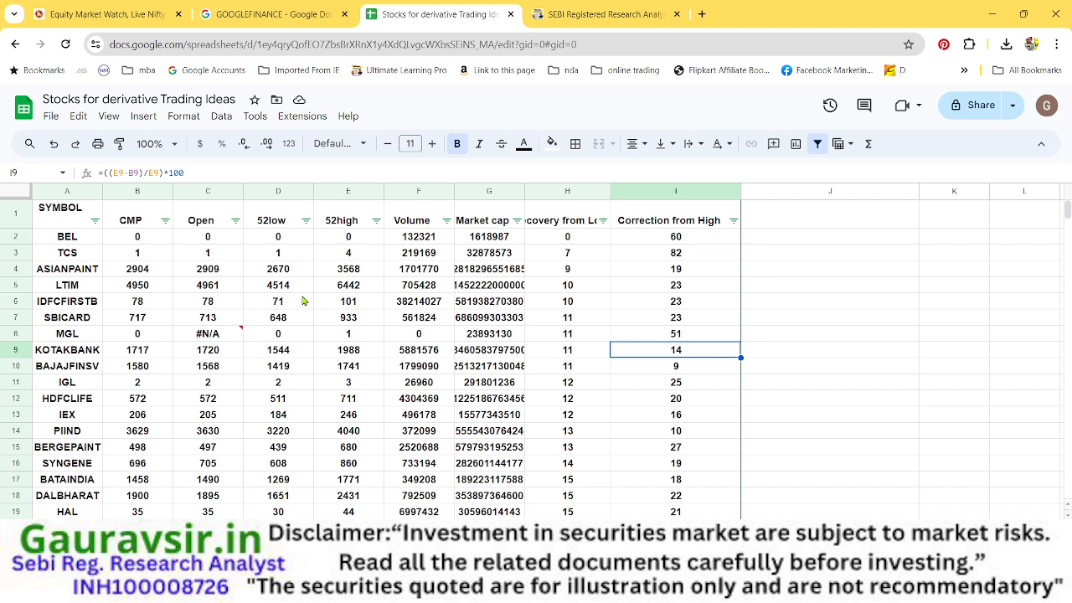
Step: Check the Open formulas for ASIANPAINT and SBICARD and the CMP formula for SBICARD
left_click(212, 274)
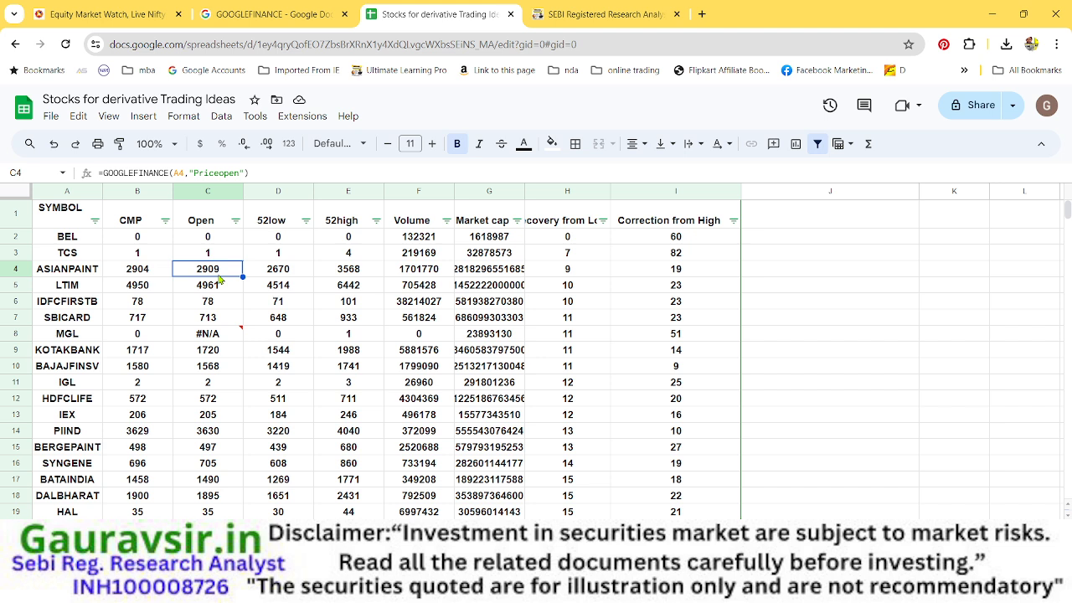
left_click(218, 318)
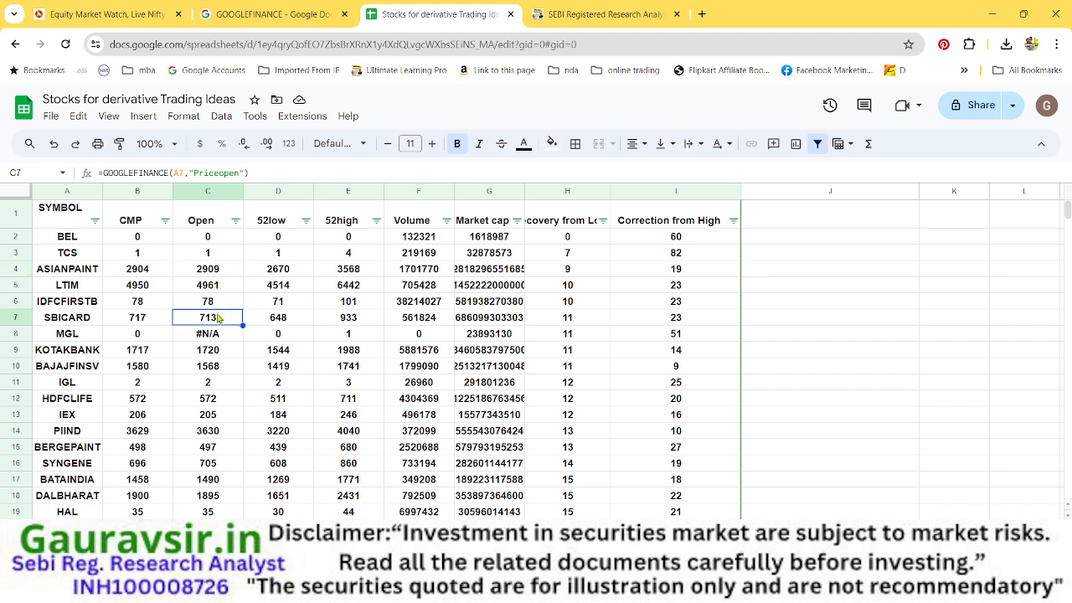
left_click(151, 325)
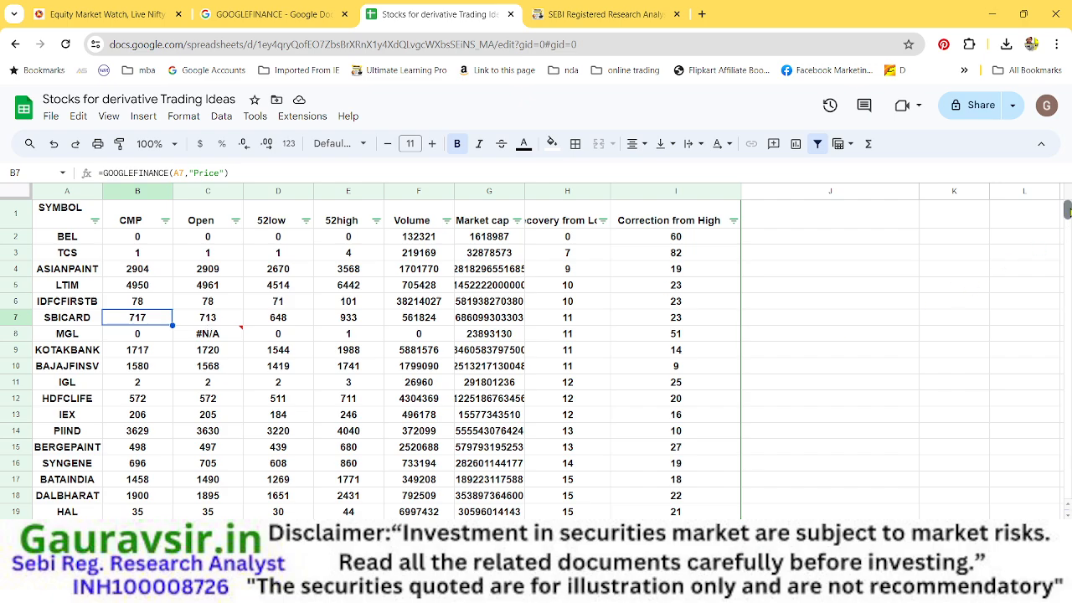
mouse_move(1067, 212)
left_mouse_down()
mouse_move(1067, 272)
mouse_move(1061, 209)
left_mouse_up()
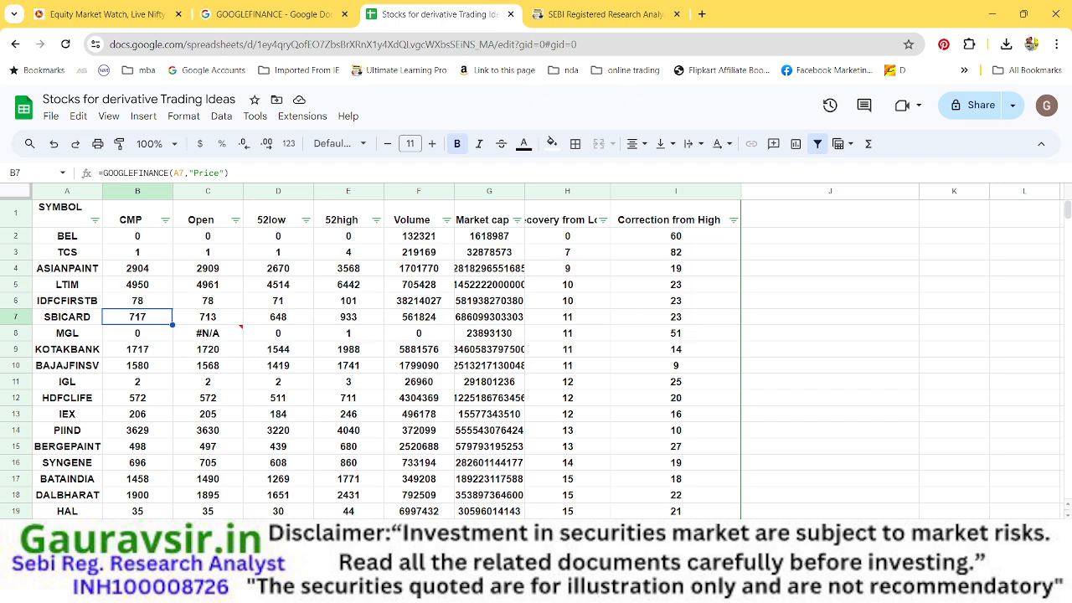
Step: Switch to the MW-SECURITIES-IN-F&O-13-Jun-2024 workbook in Excel, look over its source data and return to the Google Sheet
mouse_move(737, 591)
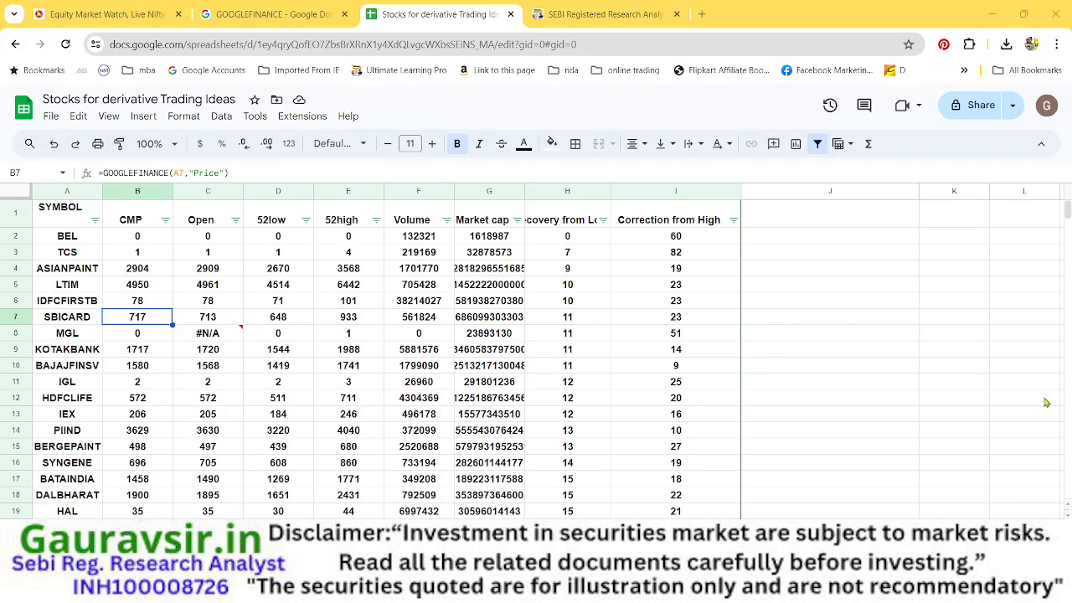
left_click(812, 499)
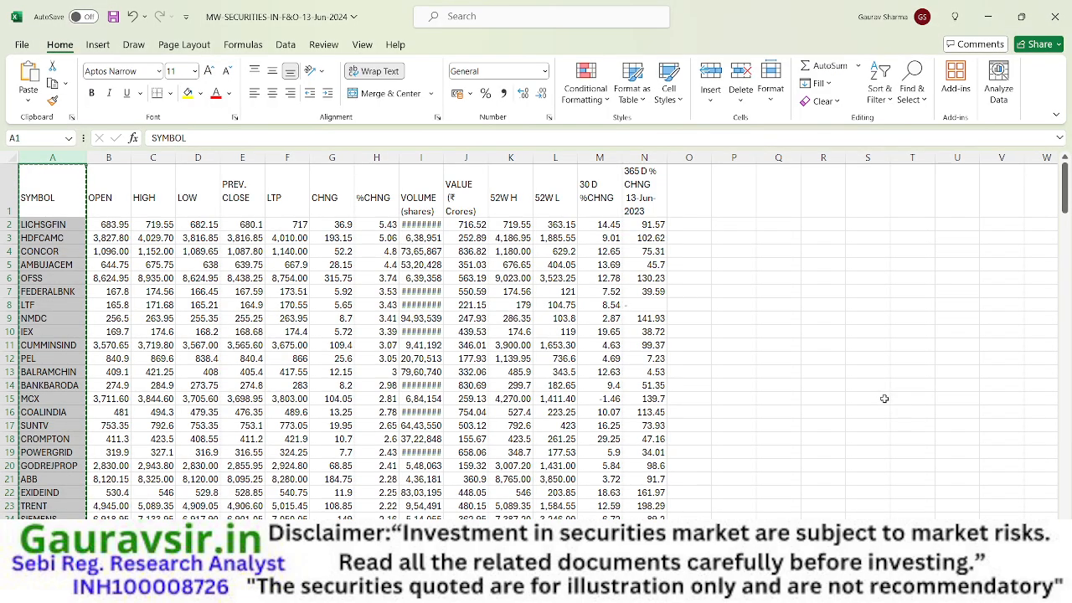
mouse_move(1065, 175)
left_mouse_down()
mouse_move(1062, 495)
mouse_move(1062, 178)
left_mouse_up()
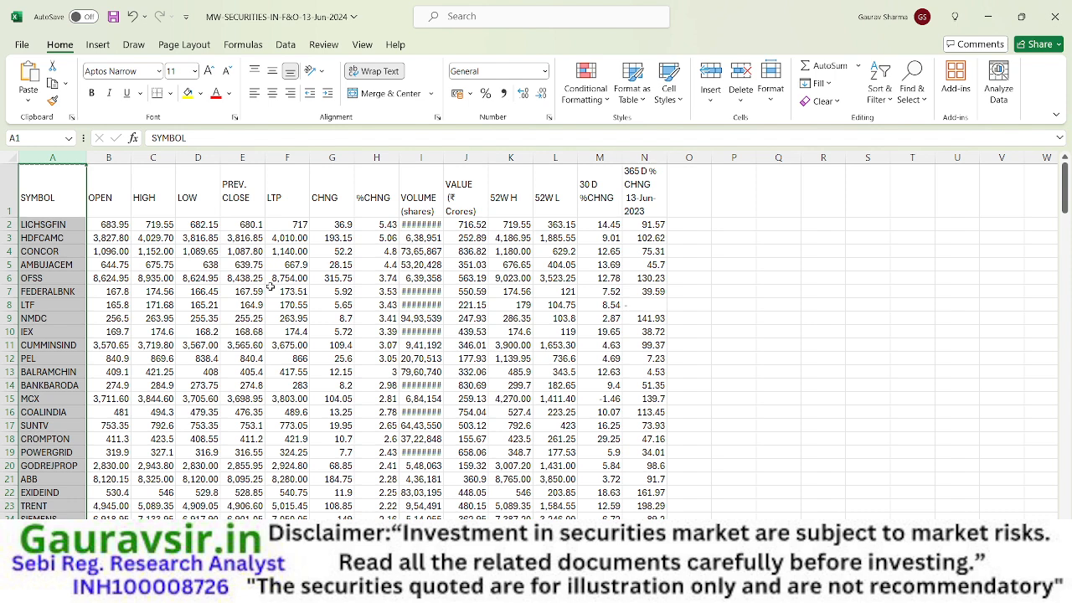
left_click(988, 19)
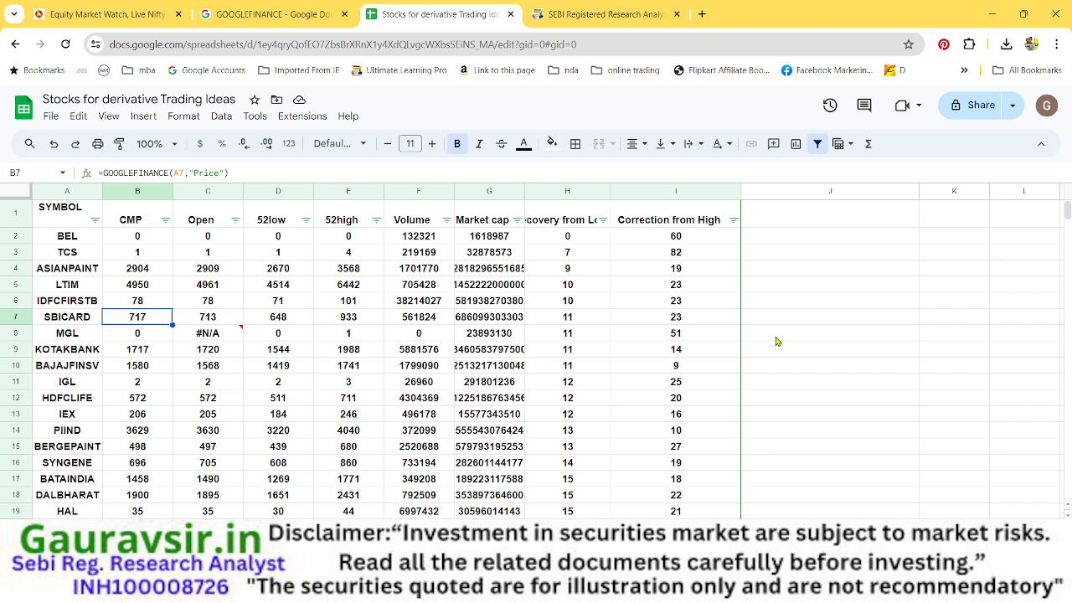
Step: Sort the table by Market cap in descending order (Z to A) and fit the Market cap column's width to its contents
left_click(517, 220)
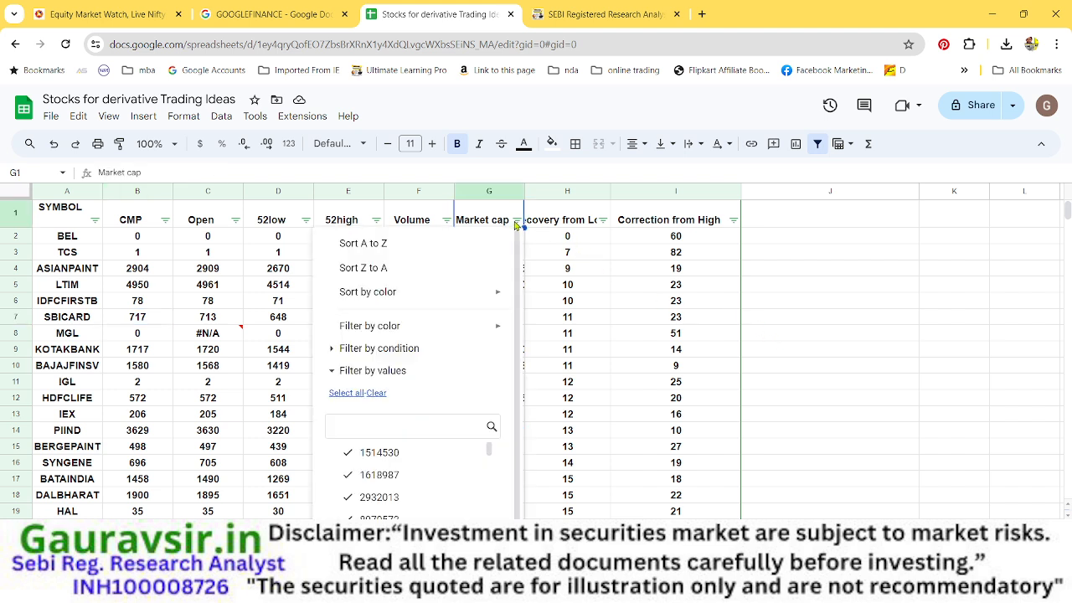
left_click(453, 244)
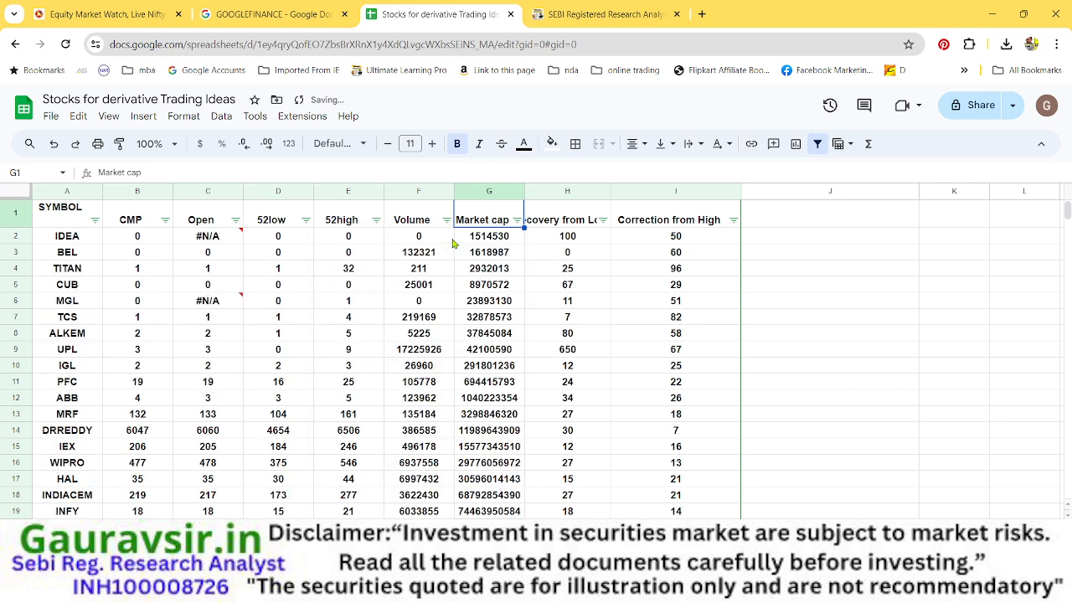
left_click(519, 220)
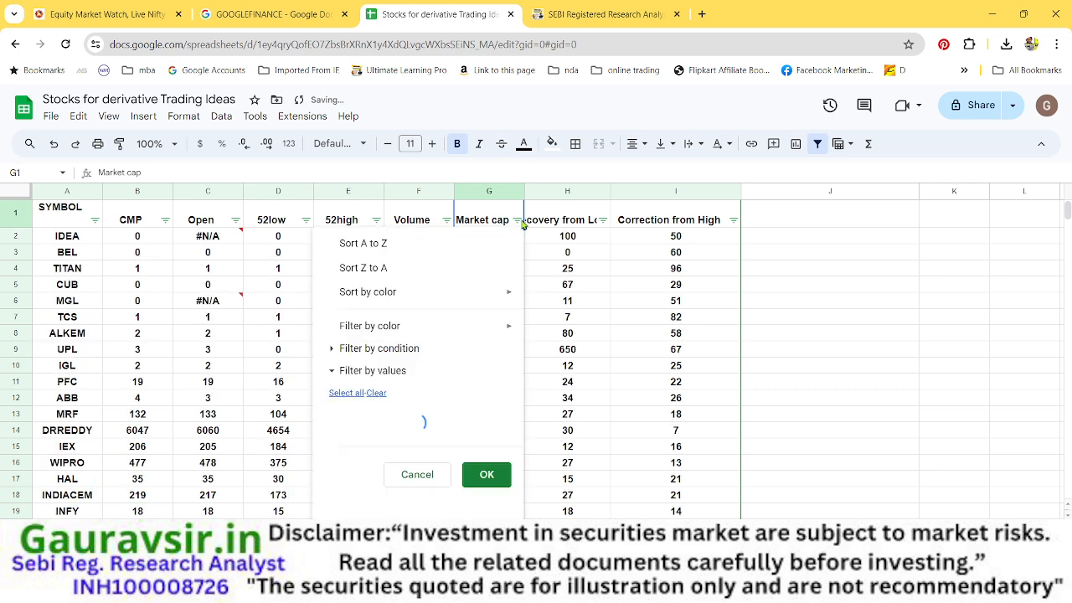
left_click(413, 267)
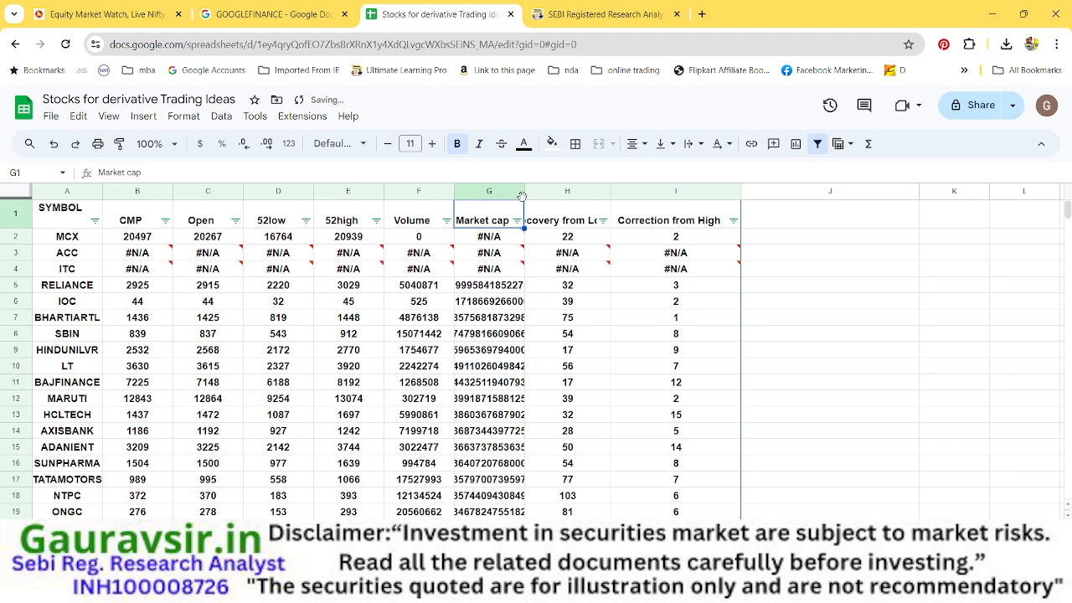
left_click_drag(523, 191, 524, 190)
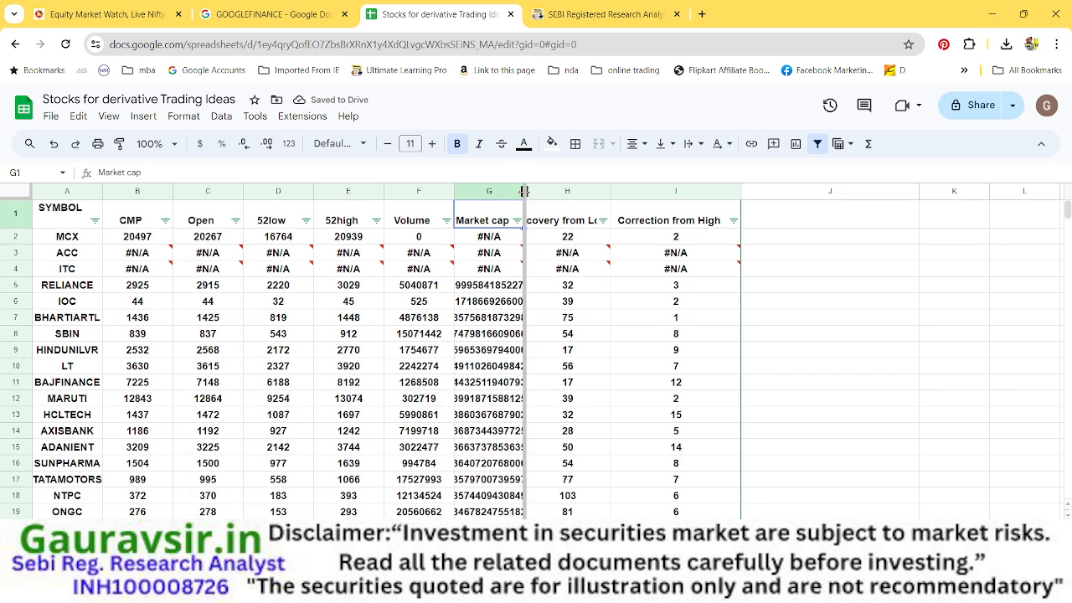
double_click(523, 191)
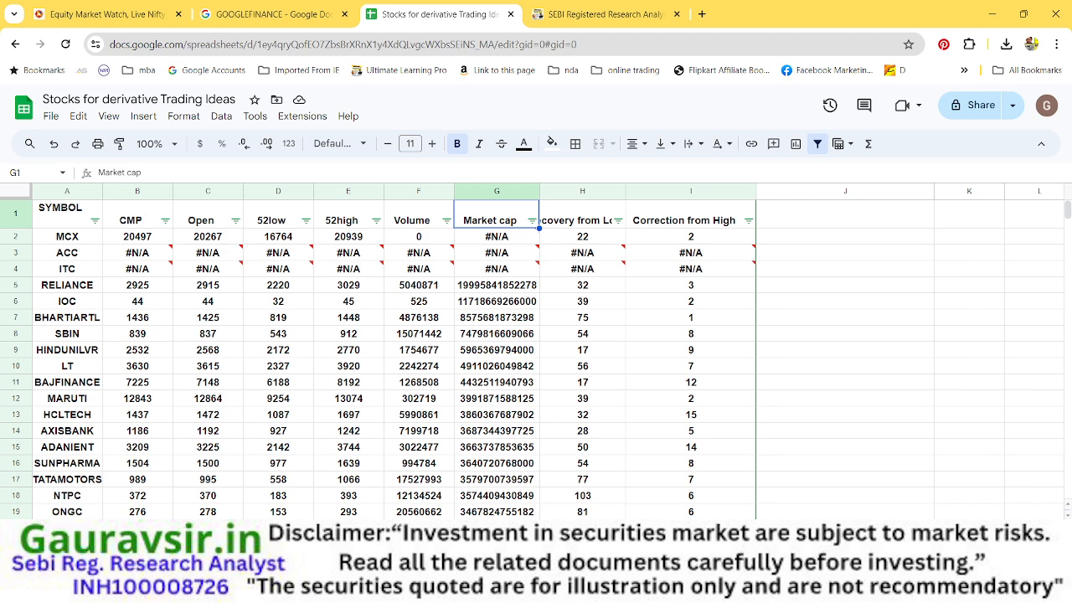
left_click(779, 502)
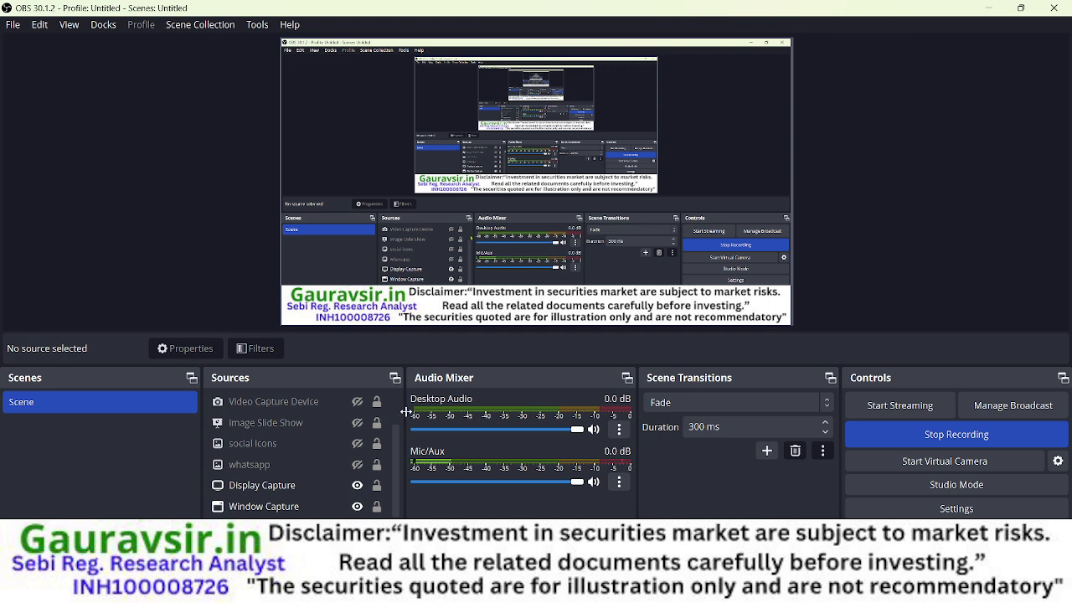
left_click_drag(399, 432, 395, 400)
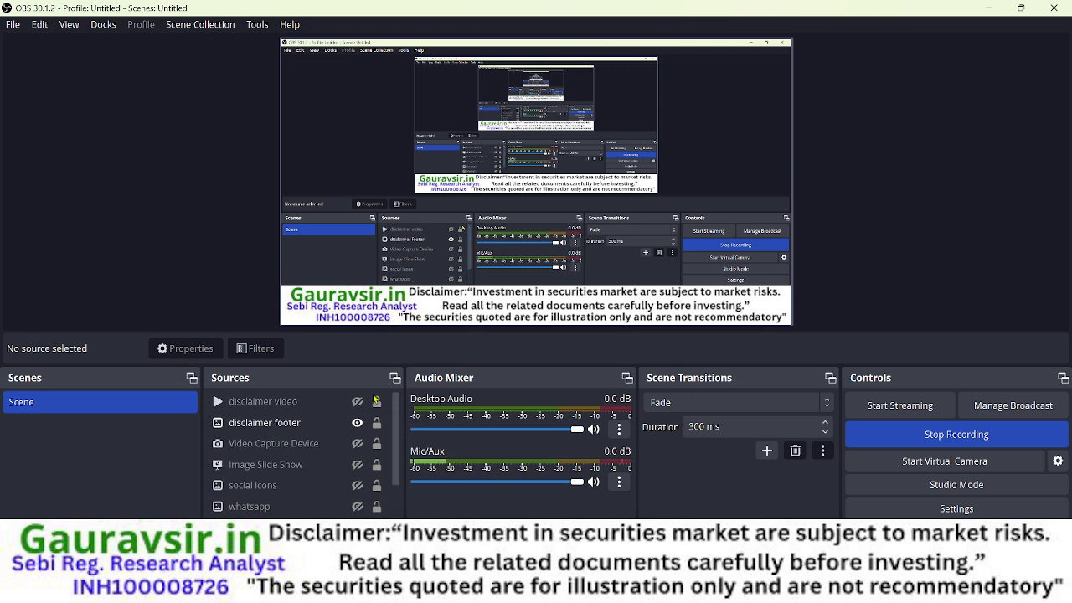
left_click(263, 401)
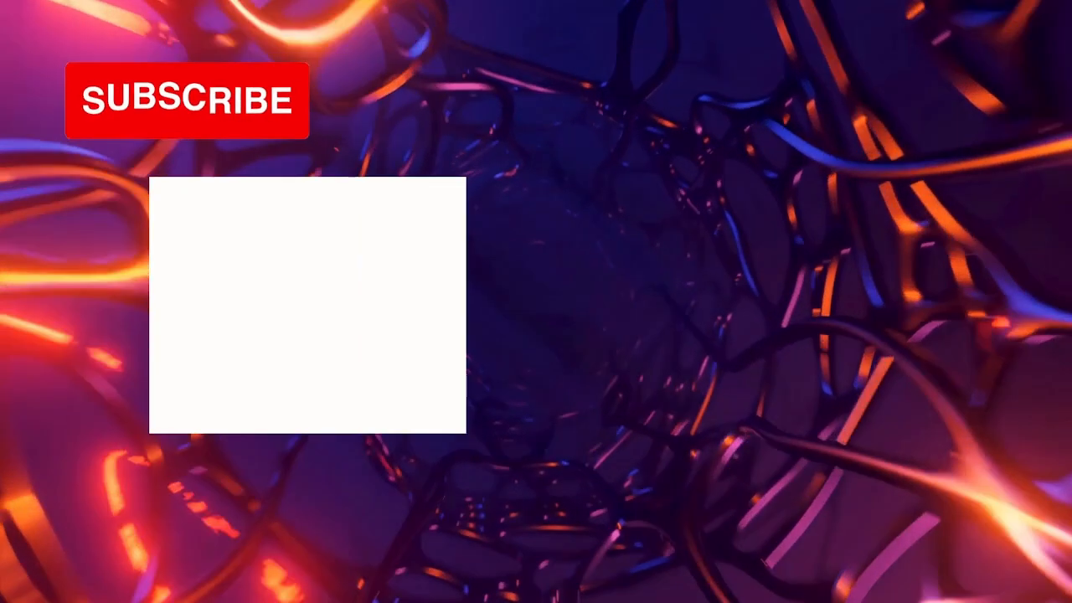